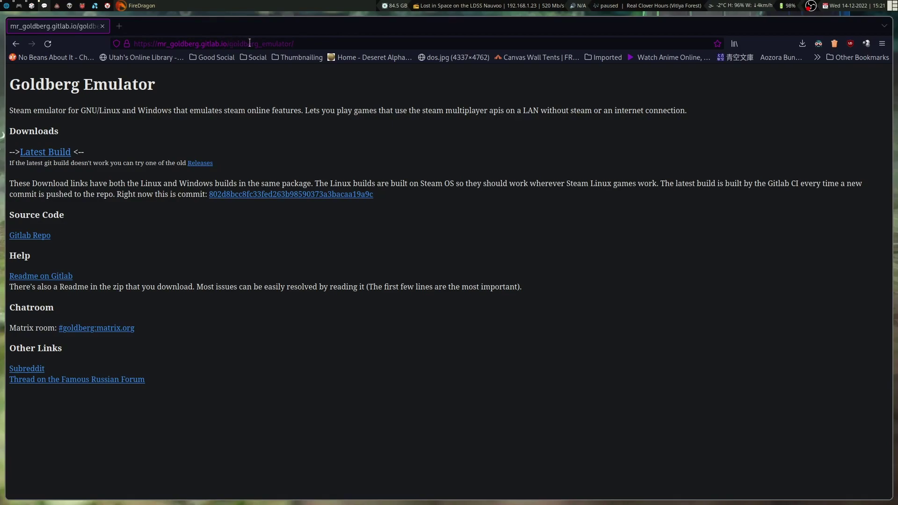
pyautogui.click(301, 43)
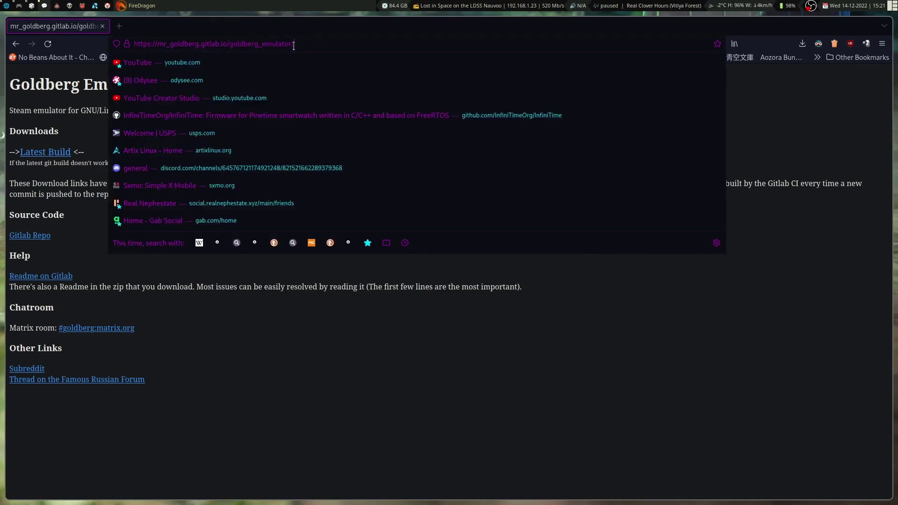
pyautogui.moveTo(295, 44); pyautogui.dragTo(229, 46)
pyautogui.press('BackSpace')
pyautogui.press('Return')
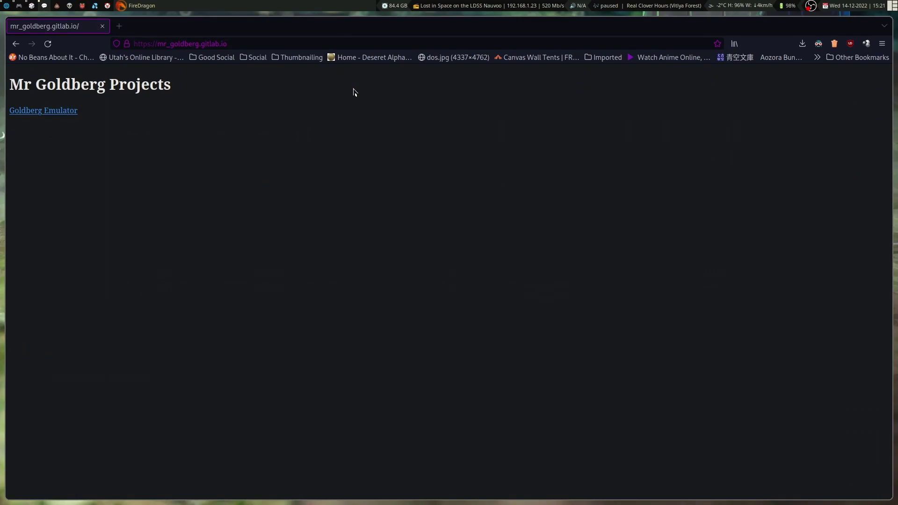
pyautogui.click(40, 111)
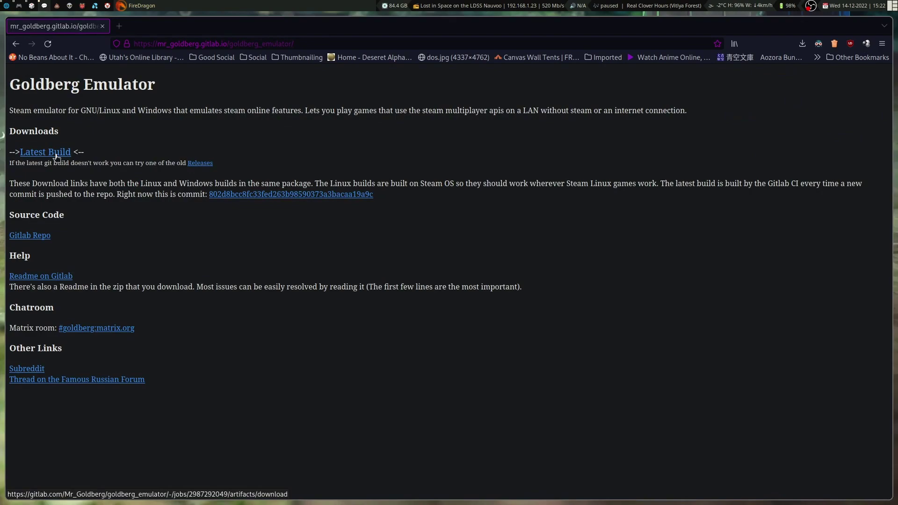
pyautogui.click(56, 155)
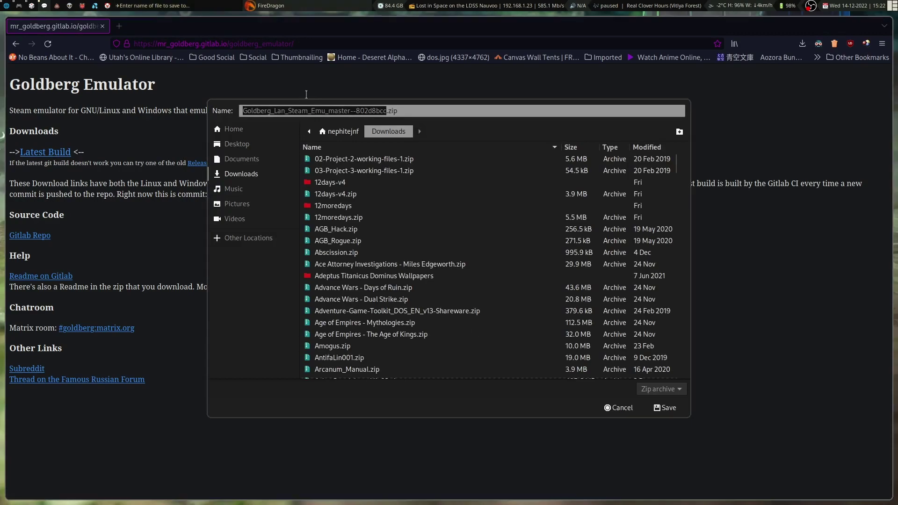
pyautogui.click(608, 407)
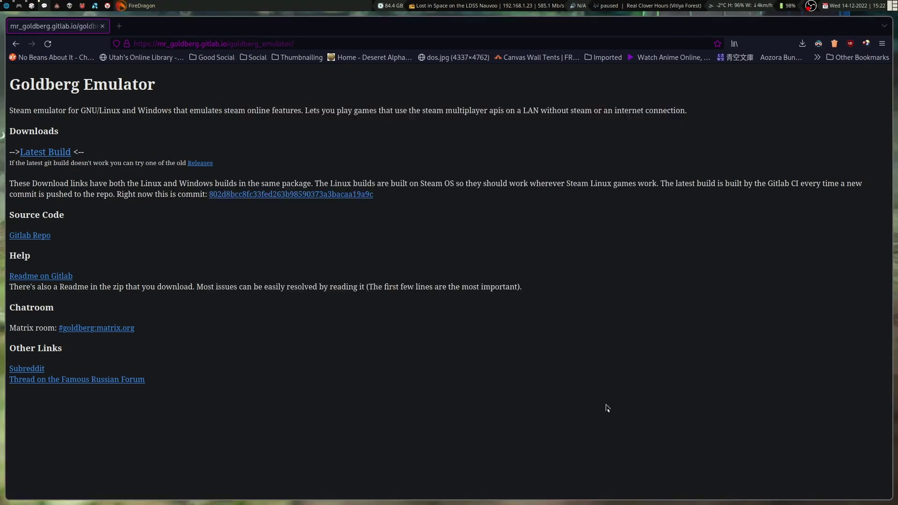
pyautogui.click(247, 196)
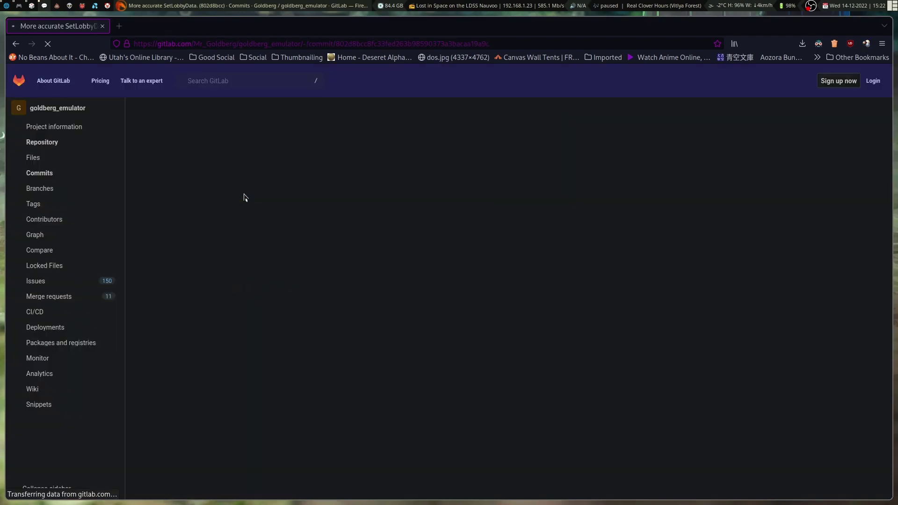
pyautogui.scroll(-7, 193, 383)
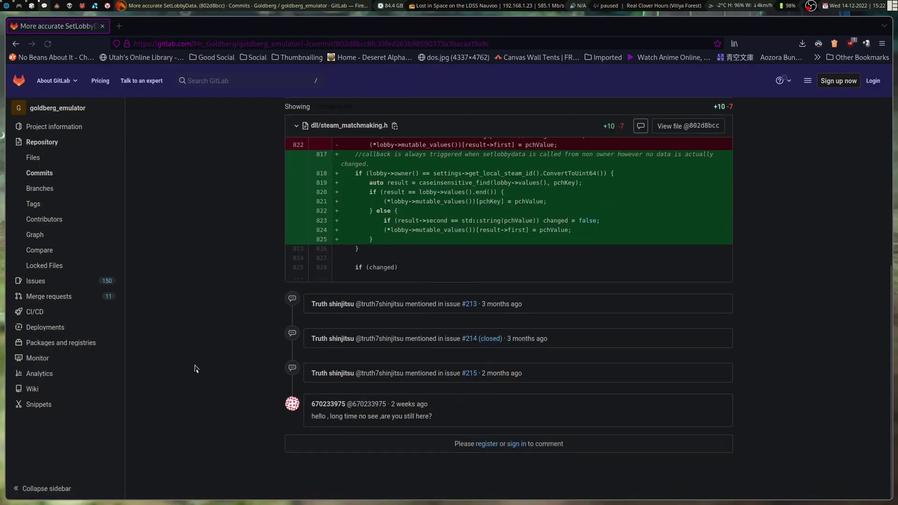
pyautogui.click(16, 44)
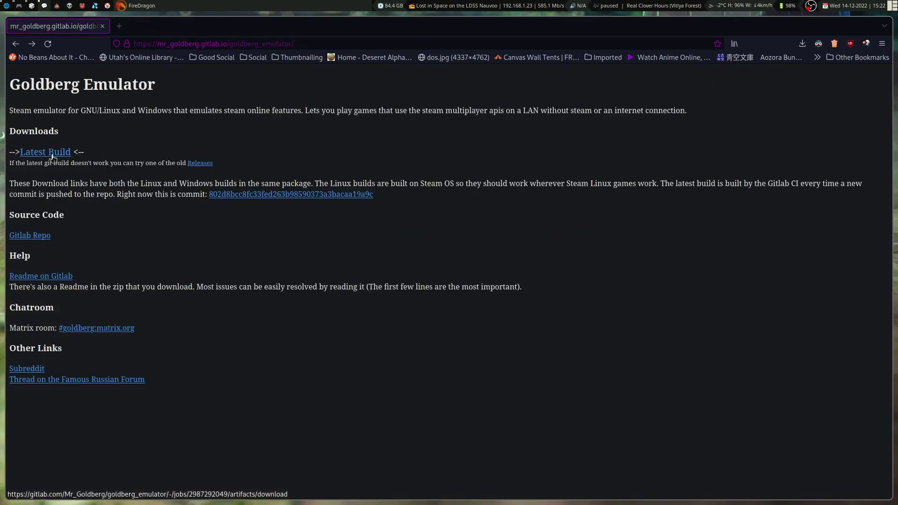
# Switch to lf, jump to the Goldberg emulator download folder and browse its experimental folders
pyautogui.hotkey('alt', 'Tab')
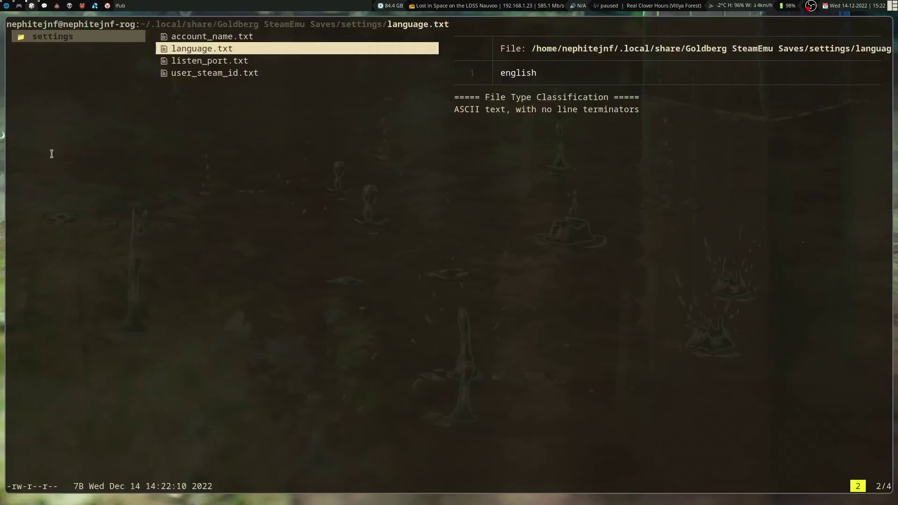
pyautogui.press("'")
pyautogui.press("'")
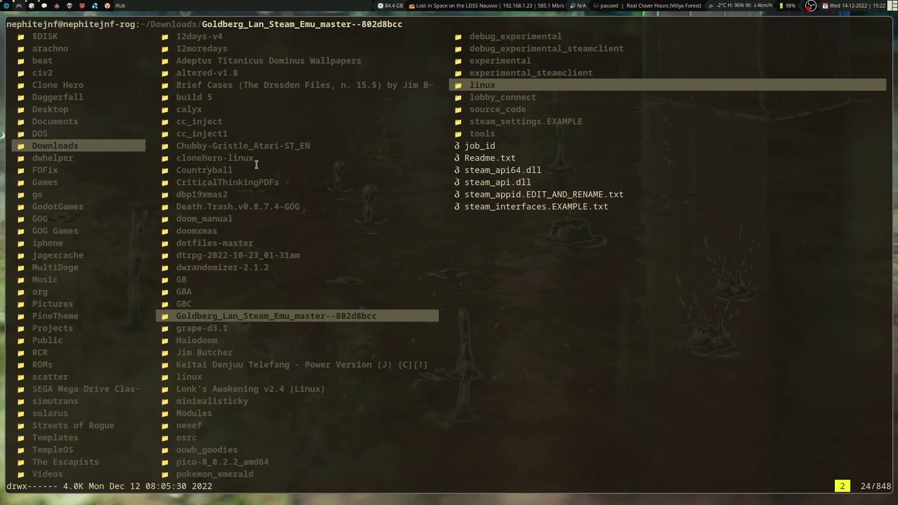
pyautogui.press('l')
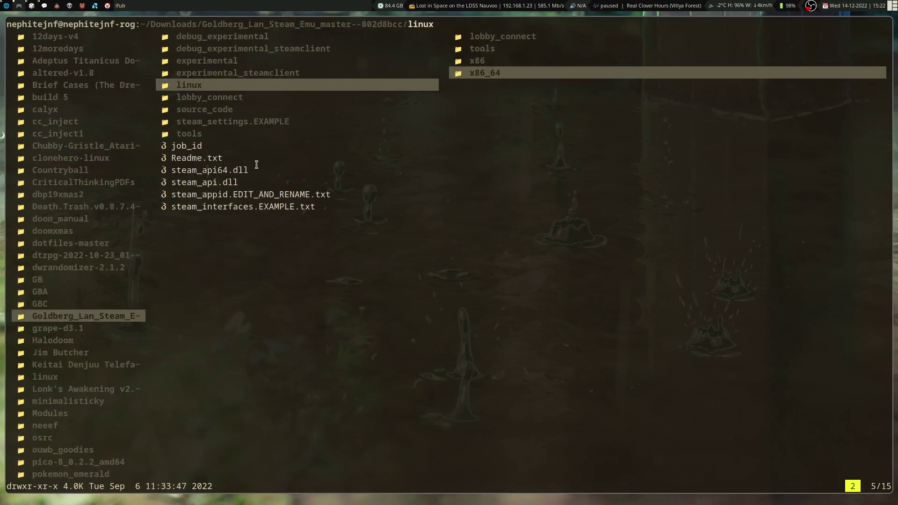
pyautogui.press('k')
pyautogui.press('k')
pyautogui.press('k')
pyautogui.press('k')
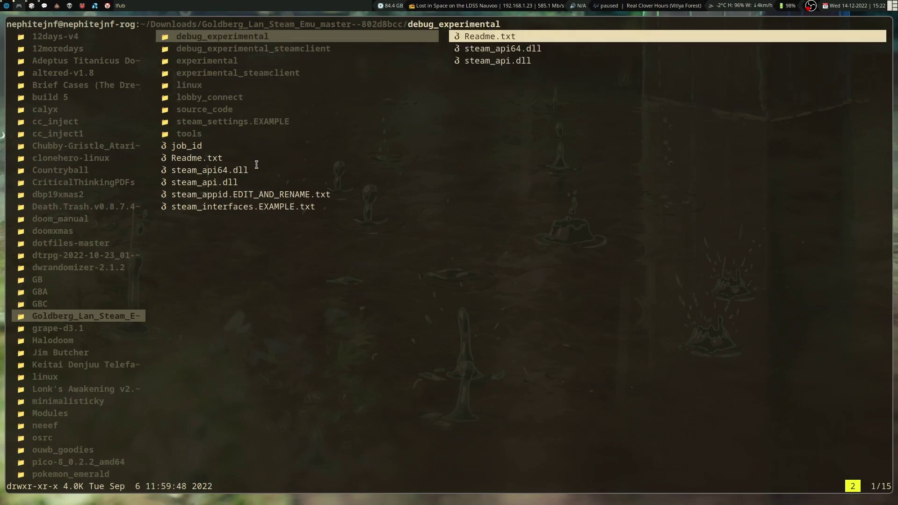
pyautogui.press('j')
pyautogui.press('j')
pyautogui.press('j')
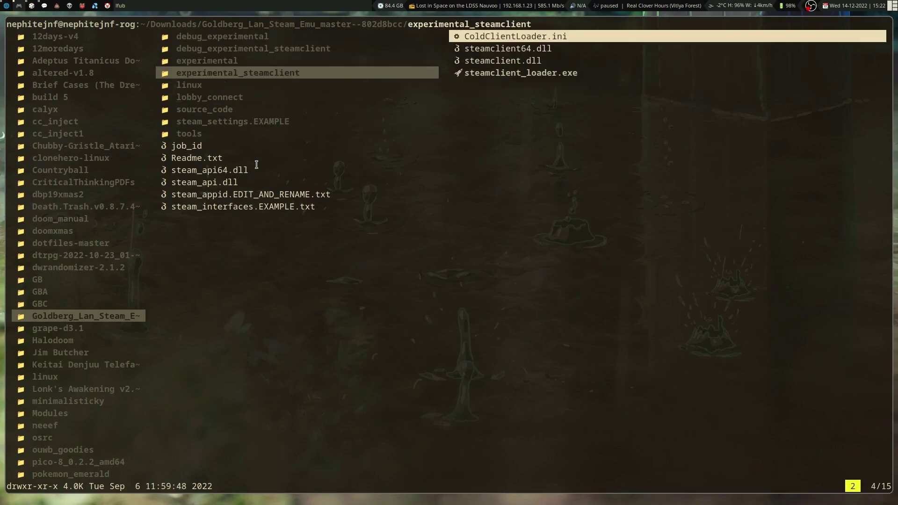
pyautogui.press('k')
pyautogui.press('k')
pyautogui.press('j')
pyautogui.press('j')
# Preview experimental_steamclient's ColdClientLoader.ini, then move back up and down to the linux folder
pyautogui.press('l')
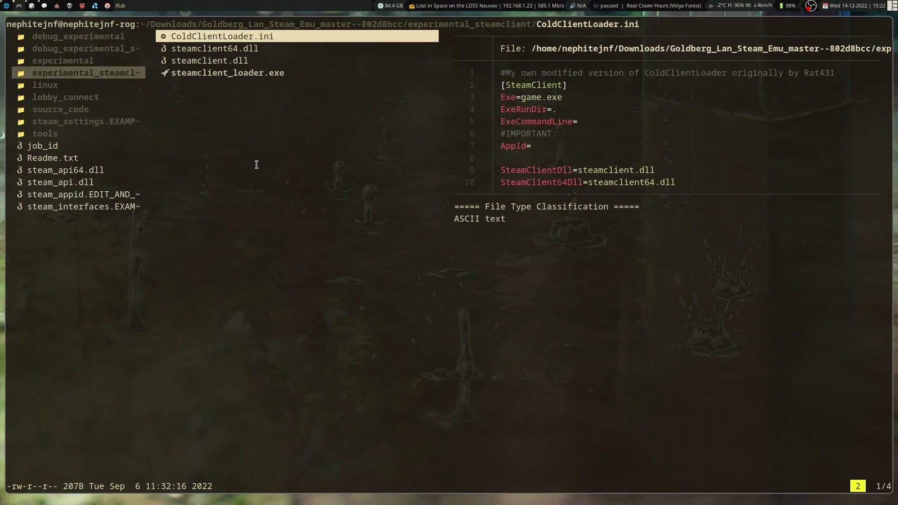
pyautogui.press('h')
pyautogui.press('k')
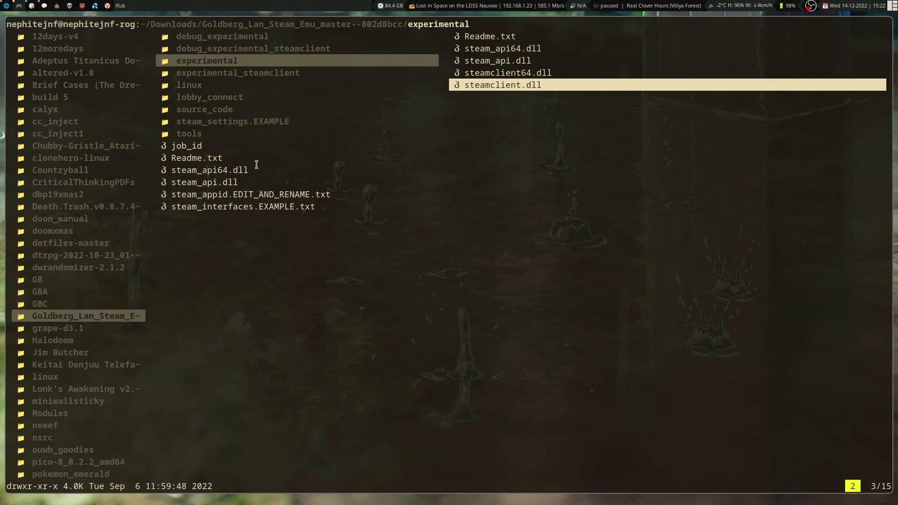
pyautogui.press('Down')
pyautogui.press('Down')
# Open the linux folder and compare the contents of its x86 and x86_64 folders
pyautogui.press('Right')
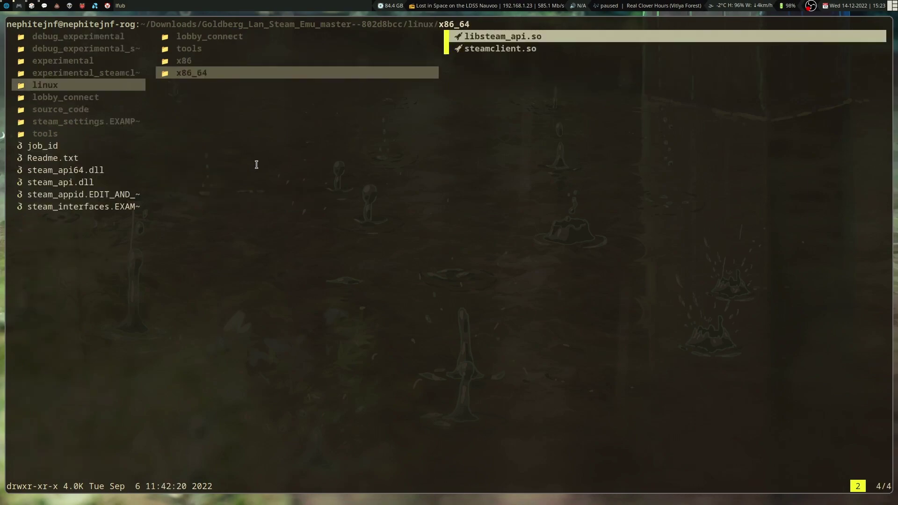
pyautogui.press('Up')
pyautogui.press('Down')
pyautogui.press('Up')
pyautogui.press('Down')
pyautogui.press('Up')
pyautogui.press('Down')
pyautogui.press('Up')
pyautogui.press('Up')
pyautogui.press('Up')
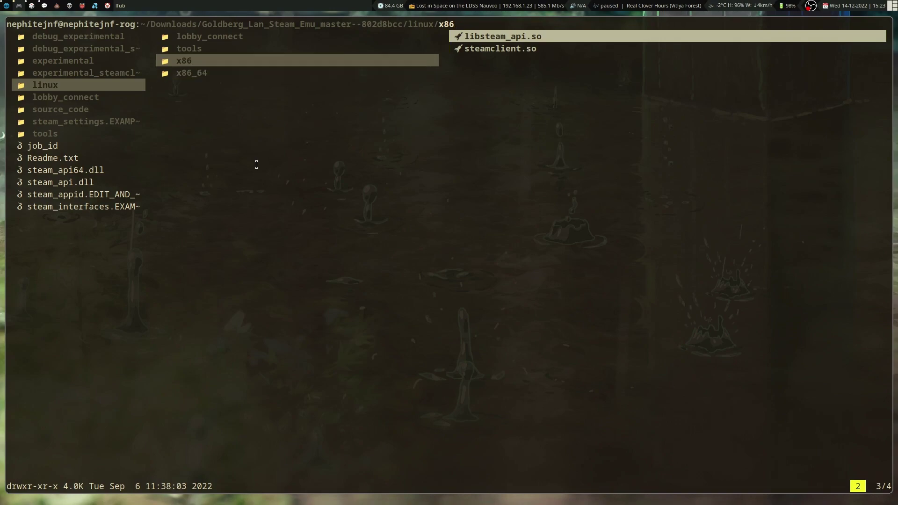
pyautogui.press('Down')
pyautogui.press('Down')
pyautogui.press('Down')
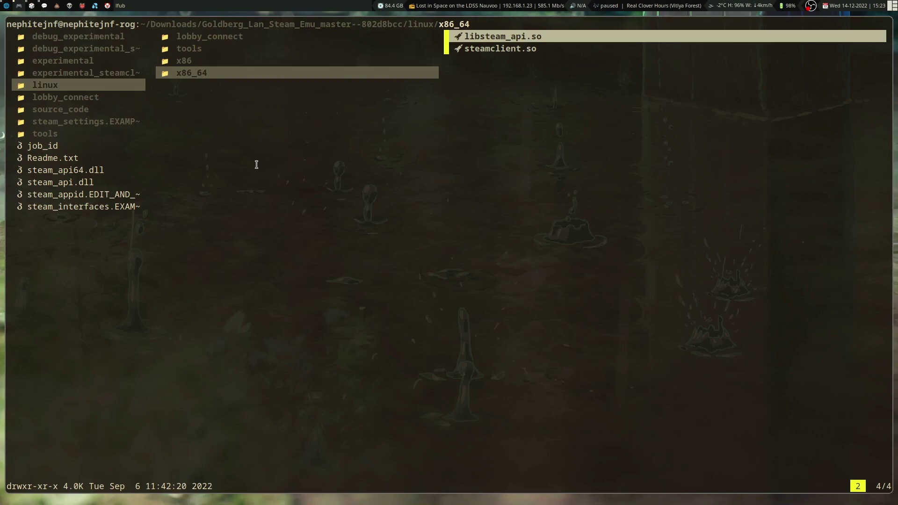
# Recheck x86, then leave x86_64 back up to the Goldberg emulator's top folder
pyautogui.press('k')
pyautogui.press('j')
pyautogui.press('h')
pyautogui.press('j')
pyautogui.press('j')
pyautogui.press('j')
pyautogui.press('j')
pyautogui.press('j')
pyautogui.press('j')
pyautogui.press('j')
pyautogui.press('j')
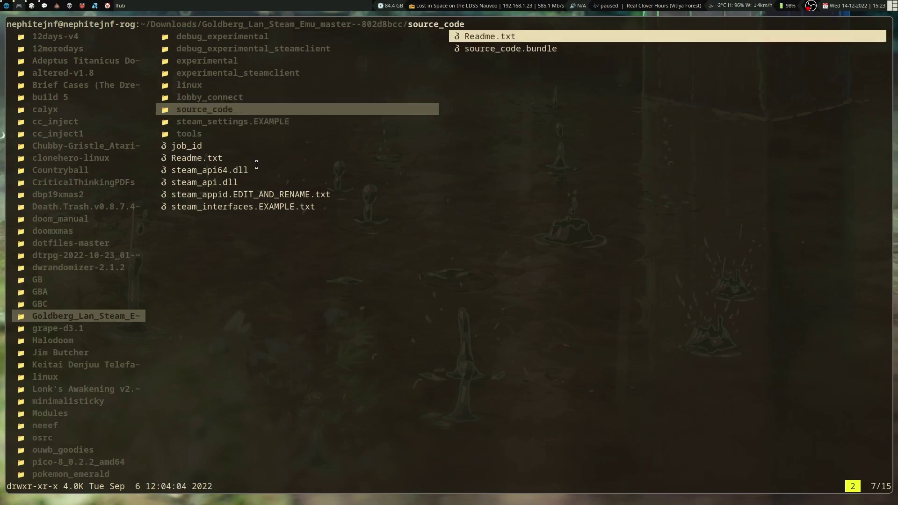
pyautogui.press('j')
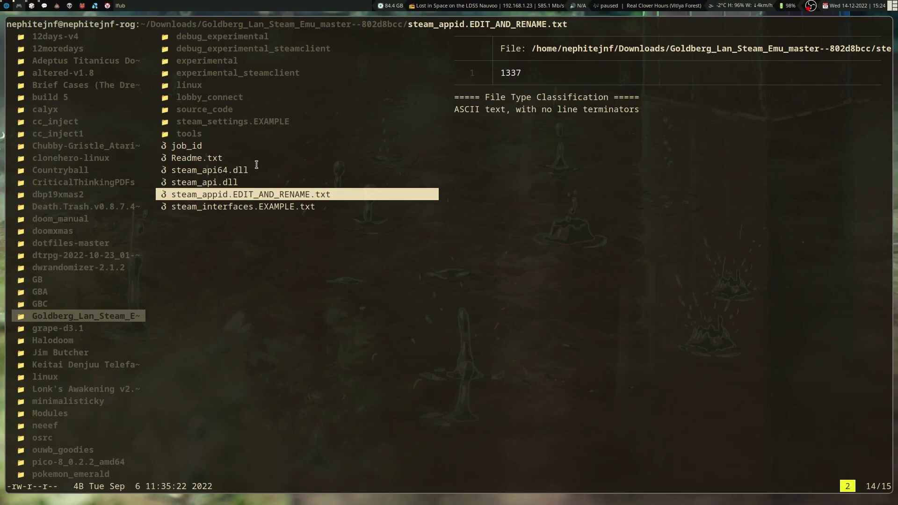
pyautogui.press('Return')
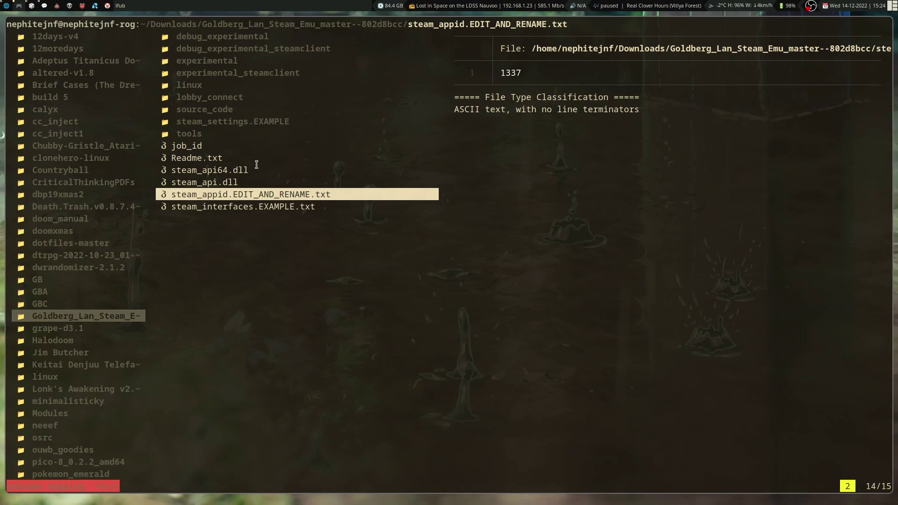
pyautogui.press('Up')
pyautogui.press('Up')
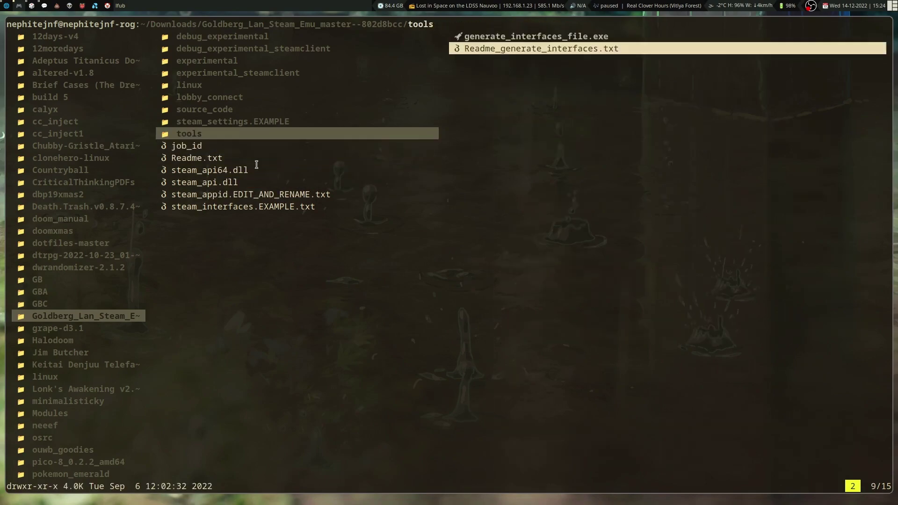
pyautogui.press('Up')
pyautogui.press('Up')
pyautogui.press('Up')
pyautogui.press('Right')
pyautogui.press('Left')
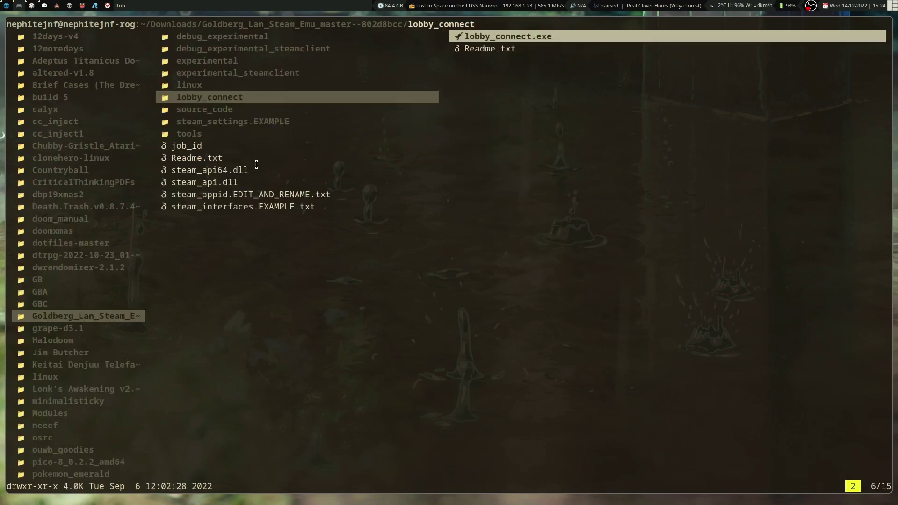
pyautogui.press('Up')
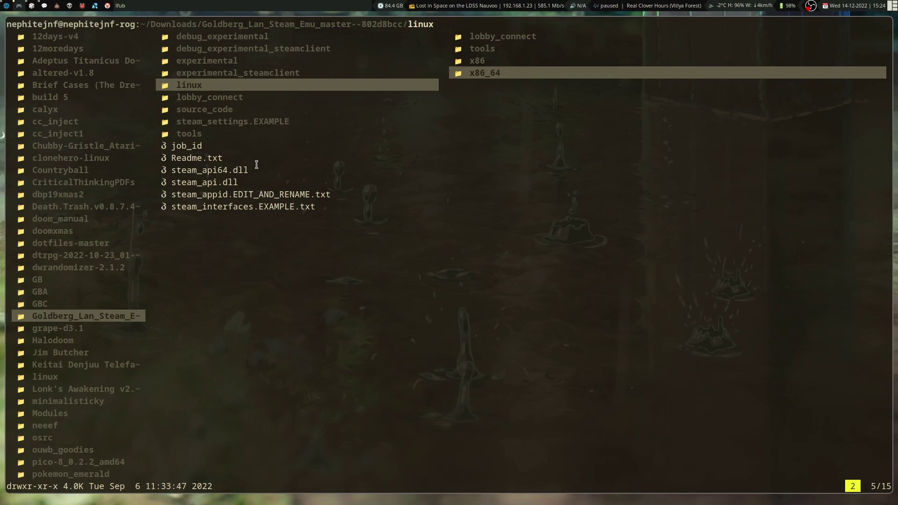
# Preview the Readme.txt files inside lobby_connect and source_code
pyautogui.press('Down')
pyautogui.press('Down')
pyautogui.press('Down')
pyautogui.press('Up')
pyautogui.press('Up')
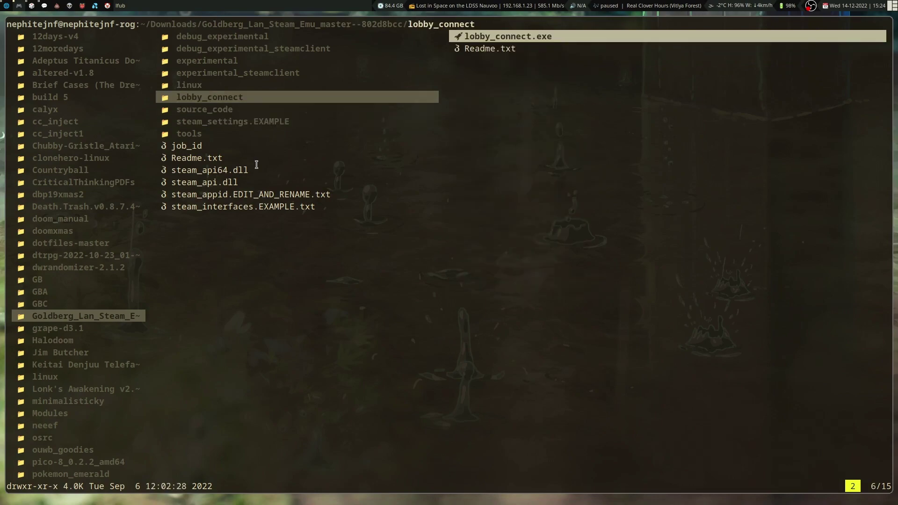
pyautogui.press('Right')
pyautogui.press('Down')
pyautogui.press('Left')
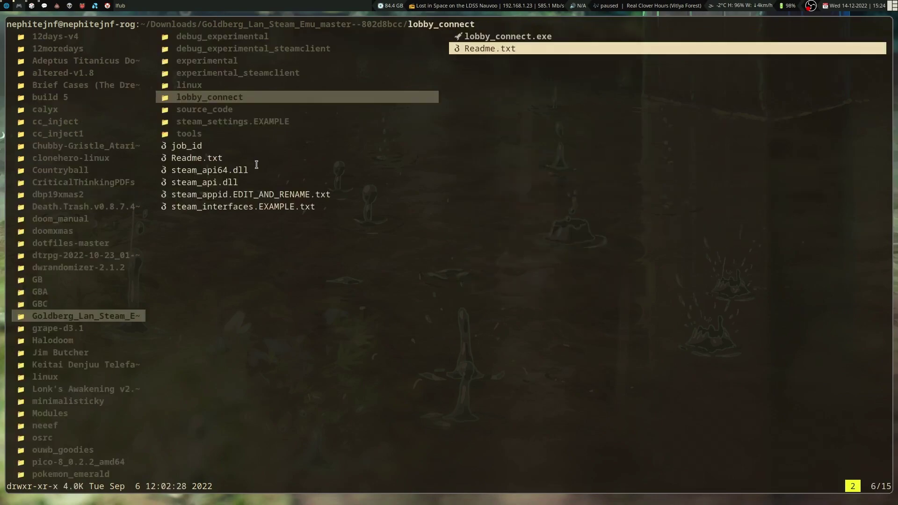
pyautogui.press('Down')
pyautogui.press('Up')
pyautogui.press('Right')
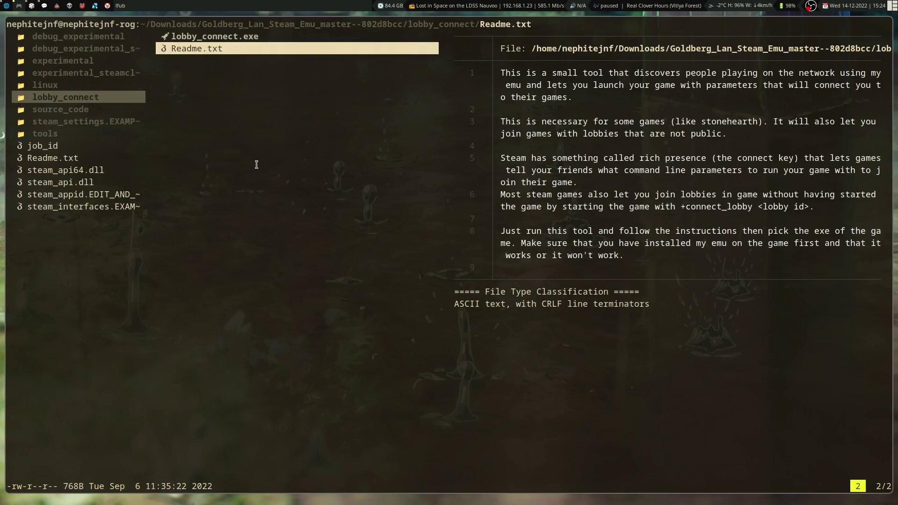
pyautogui.press('Left')
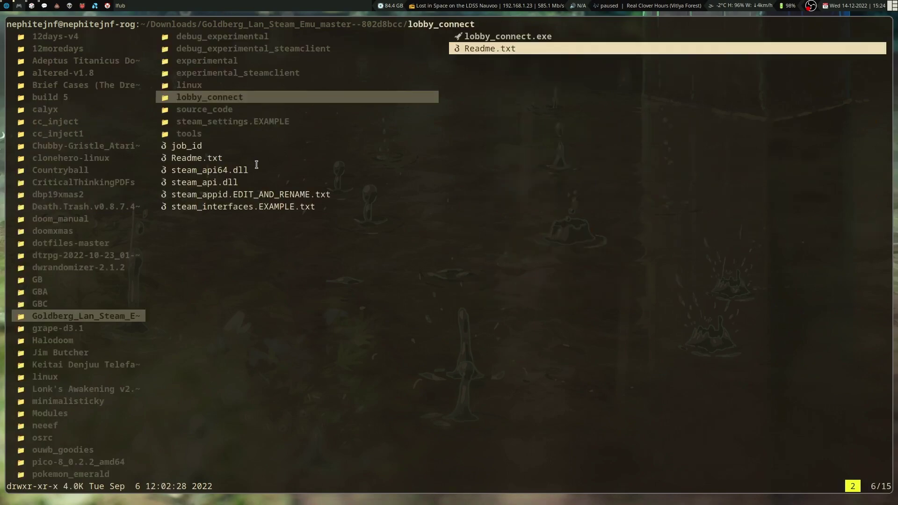
pyautogui.press('Down')
pyautogui.press('Right')
pyautogui.press('Left')
# Enter steam_settings.EXAMPLE and preview DLC.EXAMPLE.txt
pyautogui.press('Down')
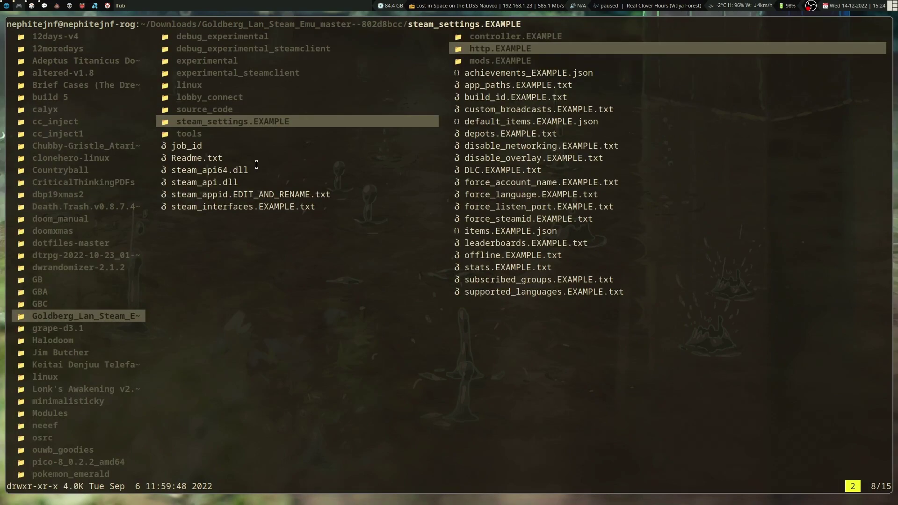
pyautogui.press('Right')
pyautogui.press('Up')
pyautogui.press('Down')
pyautogui.press('Down')
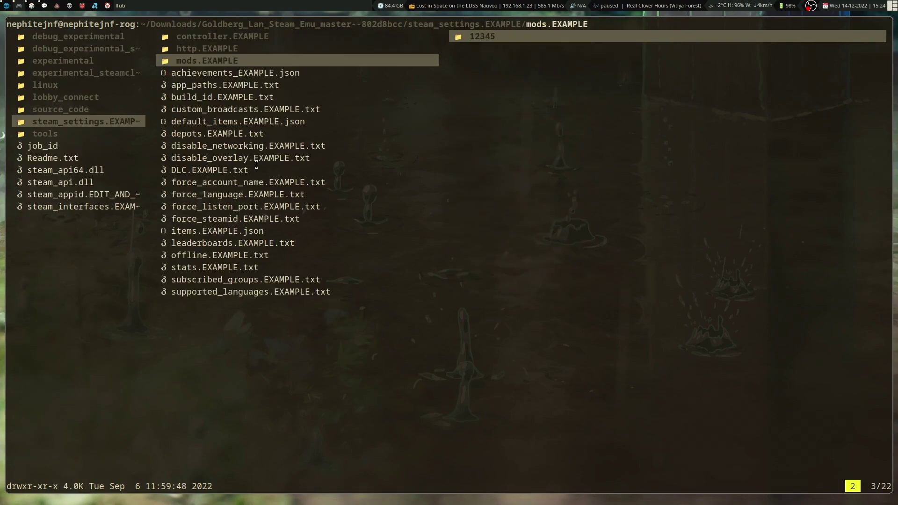
pyautogui.press('Down')
pyautogui.press('Down')
pyautogui.press('Down')
pyautogui.press('Down')
pyautogui.press('Down')
pyautogui.press('Down')
pyautogui.press('Down')
pyautogui.press('Down')
pyautogui.press('Down')
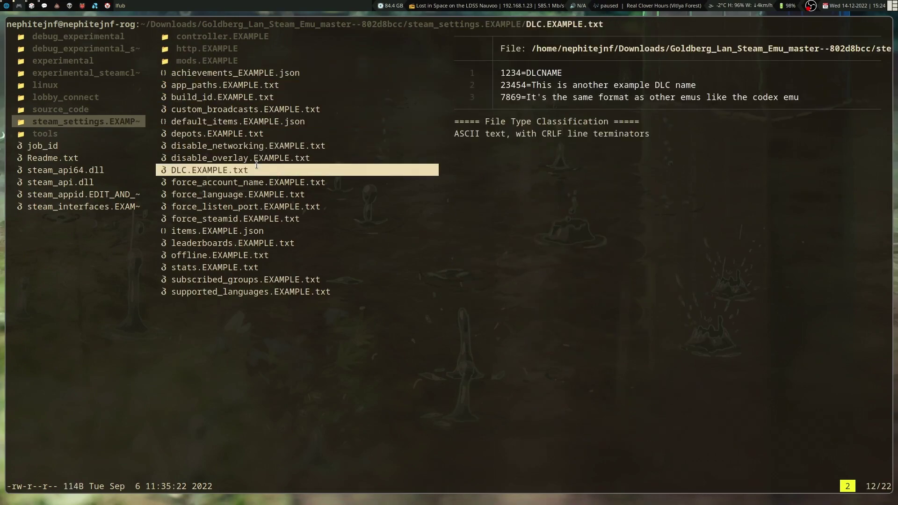
pyautogui.press('Left')
# Preview disable_overlay.EXAMPLE.txt, then return to the Goldberg folder toward Readme.txt
pyautogui.press('Right')
pyautogui.press('Up')
pyautogui.press('Left')
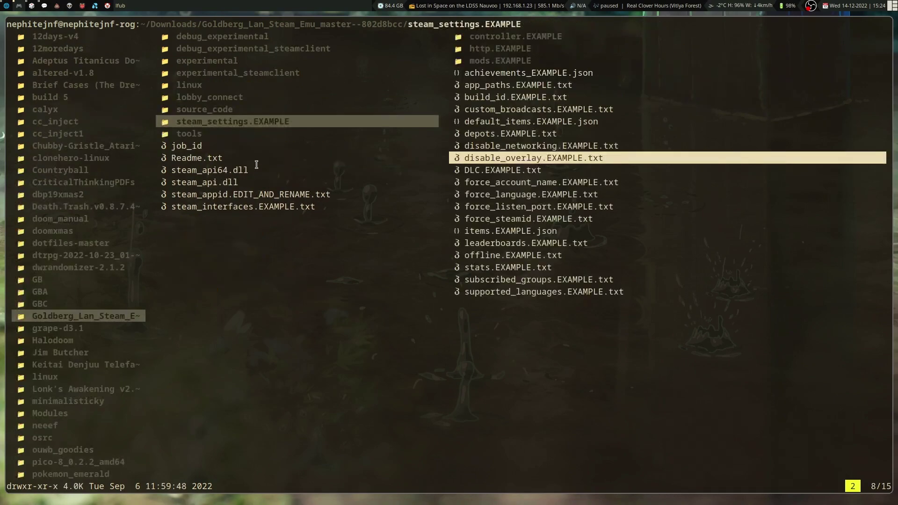
pyautogui.press('Down')
pyautogui.press('Down')
pyautogui.press('Down')
pyautogui.press('Down')
# Open Readme.txt in the editor, read the DLC section near line 42, then quit to lf
pyautogui.press('Up')
pyautogui.press('Right')
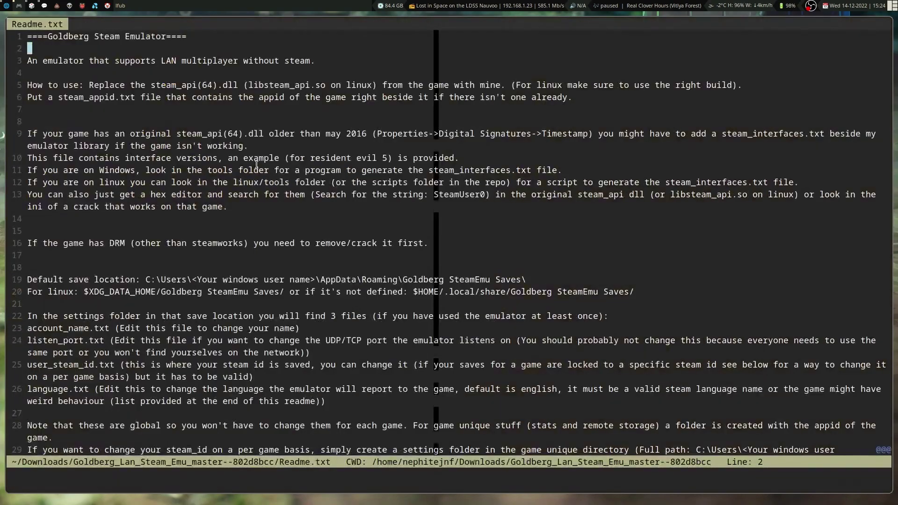
pyautogui.press('Down')
pyautogui.press('Down')
pyautogui.press('Down')
pyautogui.press('Down')
pyautogui.press('Down')
pyautogui.press('Down')
pyautogui.press('Down')
pyautogui.press('Down')
pyautogui.press('Down')
pyautogui.press('Down')
pyautogui.press('Down')
pyautogui.press('Down')
pyautogui.press('Down')
pyautogui.press('Down')
pyautogui.press('Down')
pyautogui.press('Down')
pyautogui.press('Down')
pyautogui.press('Down')
pyautogui.press('Down')
pyautogui.press('Down')
pyautogui.press('Down')
pyautogui.press('Down')
pyautogui.press('Down')
pyautogui.press('Down')
pyautogui.press('Down')
pyautogui.press('Down')
pyautogui.press('Down')
pyautogui.press('Down')
pyautogui.press('Down')
pyautogui.press('Down')
pyautogui.press('Down')
pyautogui.press('Down')
pyautogui.press('Down')
pyautogui.press('Down')
pyautogui.press('Down')
pyautogui.press('Down')
pyautogui.press('Down')
pyautogui.press('Down')
pyautogui.press('Down')
pyautogui.press('Down')
pyautogui.press('Down')
pyautogui.press('Down')
pyautogui.press('Down')
pyautogui.press('Down')
pyautogui.press('Down')
pyautogui.press('Up')
pyautogui.press('Up')
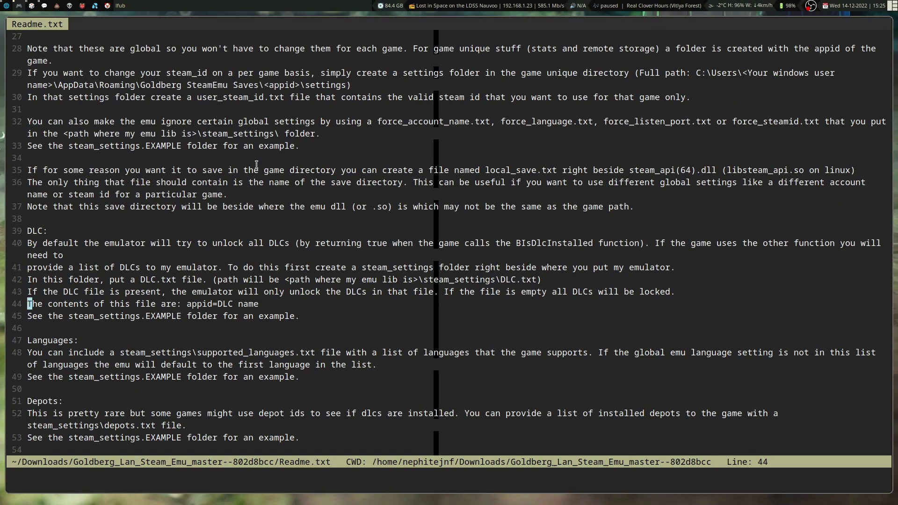
pyautogui.press('Up')
pyautogui.press('Up')
pyautogui.press('q')
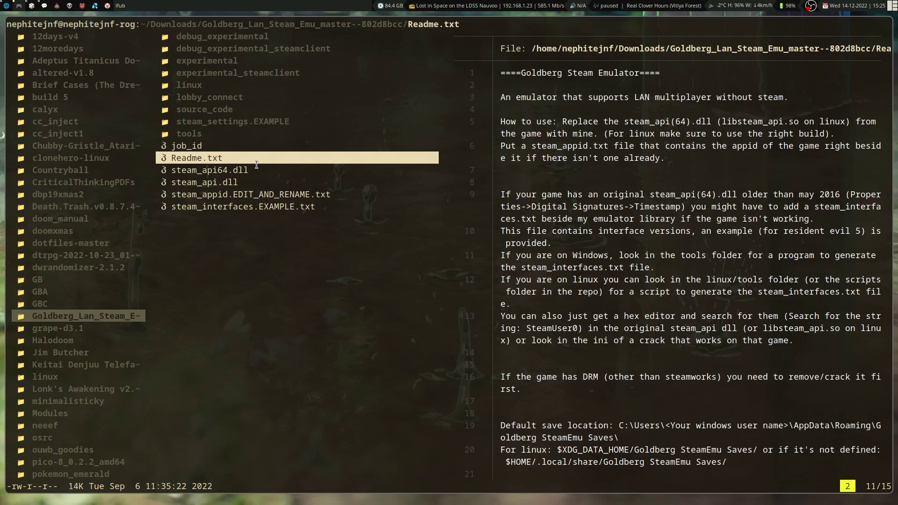
# Step out to Downloads, re-enter the Goldberg emulator folder and open its tools folder
pyautogui.press('j')
pyautogui.press('j')
pyautogui.press('j')
pyautogui.press('j')
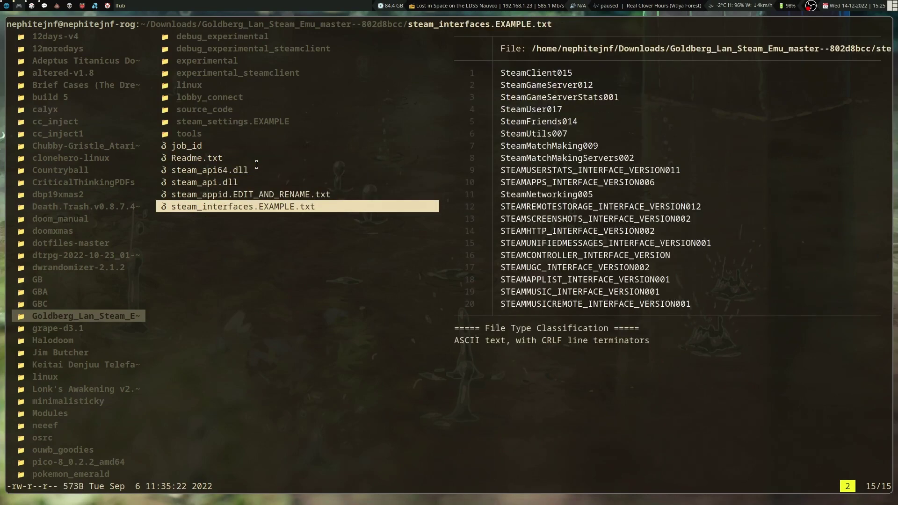
pyautogui.press('h')
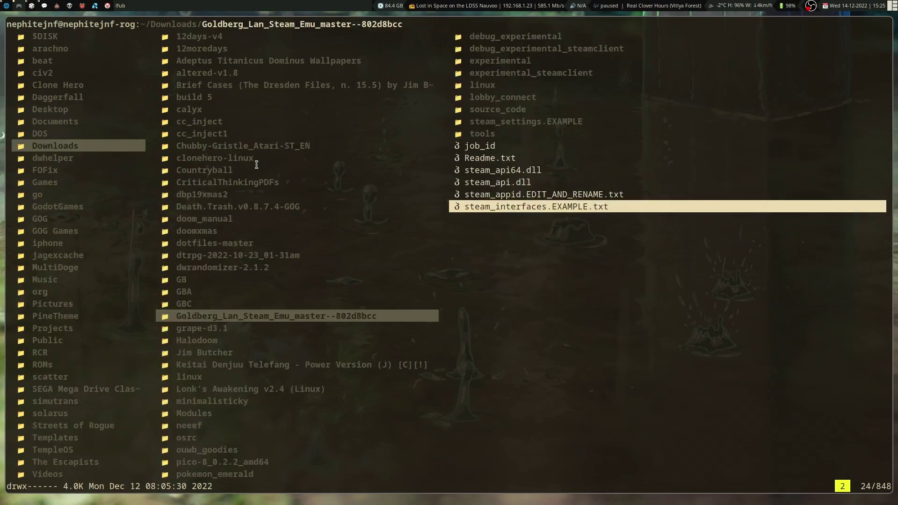
pyautogui.press('l')
pyautogui.press('k')
pyautogui.press('k')
pyautogui.press('k')
pyautogui.press('k')
pyautogui.press('k')
pyautogui.press('k')
pyautogui.press('k')
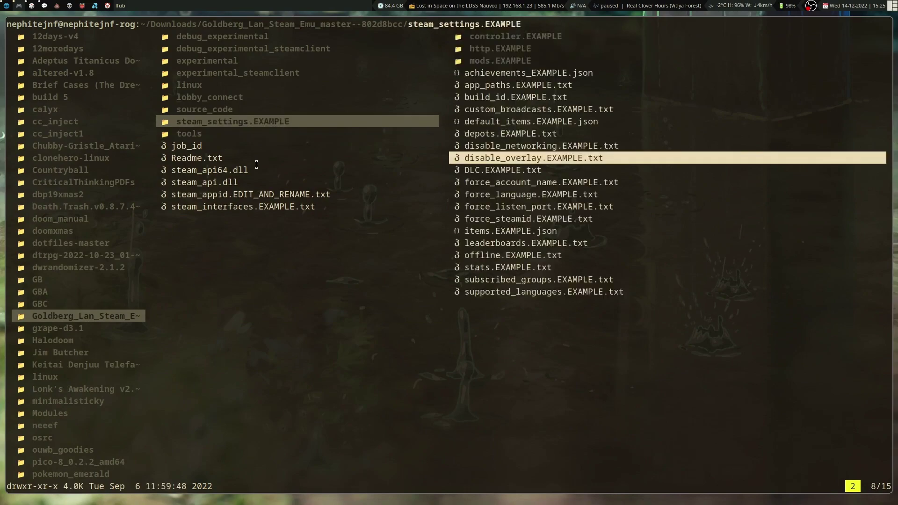
pyautogui.press('j')
pyautogui.press('l')
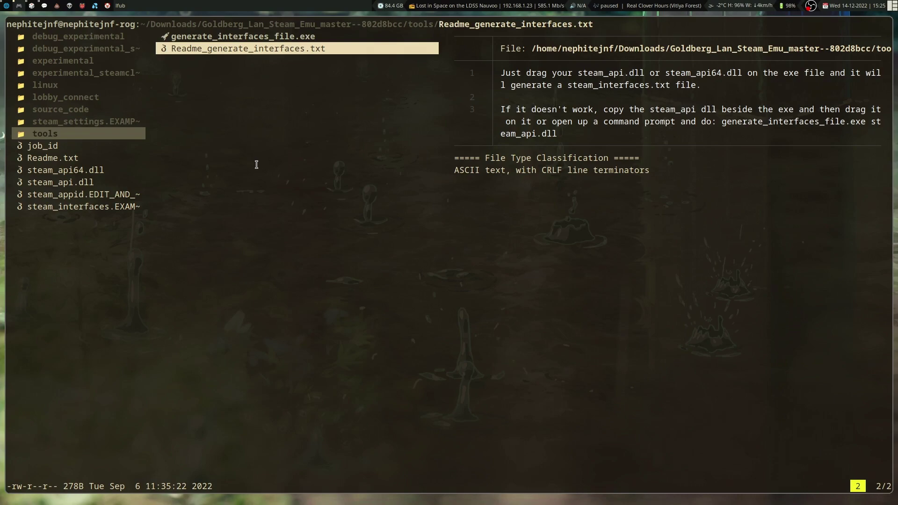
# Check generate_interfaces_file.exe in tools, then browse between source_code and steam_settings.EXAMPLE
pyautogui.press('k')
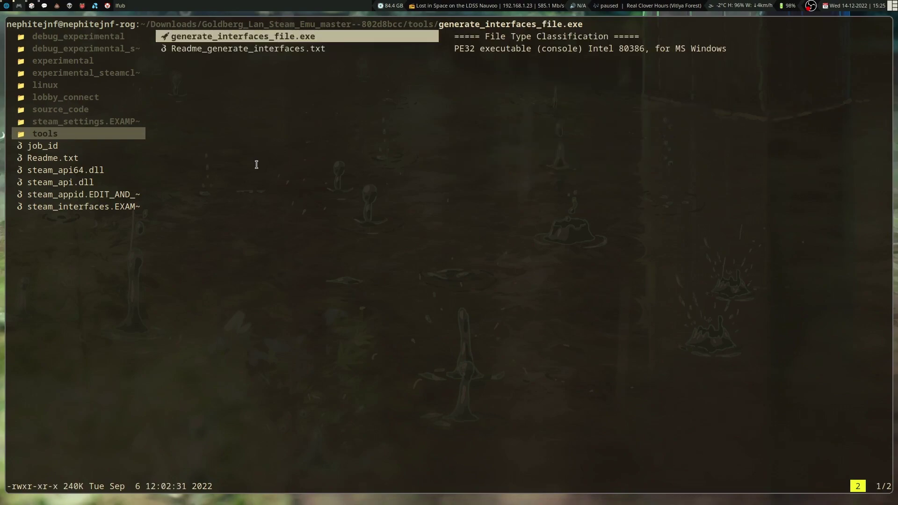
pyautogui.press('h')
pyautogui.press('k')
pyautogui.press('k')
pyautogui.press('j')
pyautogui.press('l')
pyautogui.press('h')
pyautogui.press('k')
pyautogui.press('j')
pyautogui.press('k')
pyautogui.press('k')
pyautogui.press('j')
pyautogui.press('j')
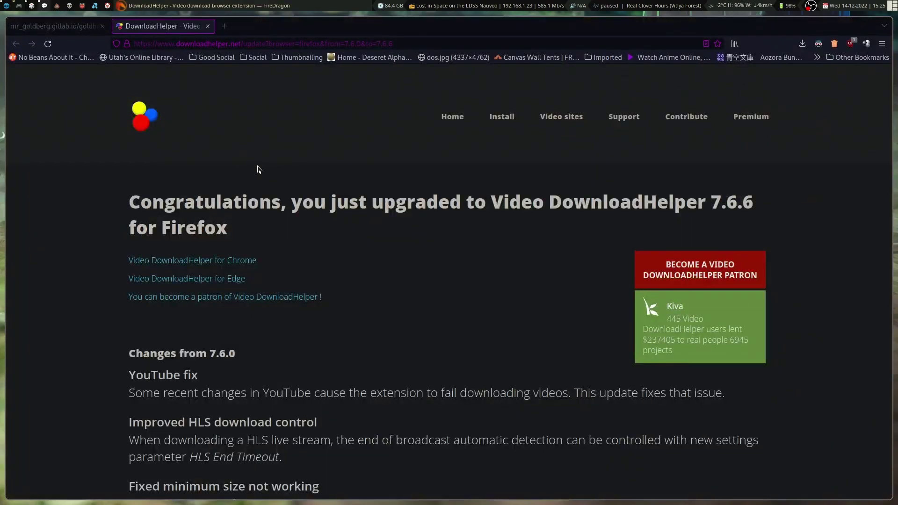
# Preview account_name, language, listen_port and user_steam_id txt in Goldberg saves settings, then jump to Factorio
pyautogui.hotkey('alt', 'Tab')
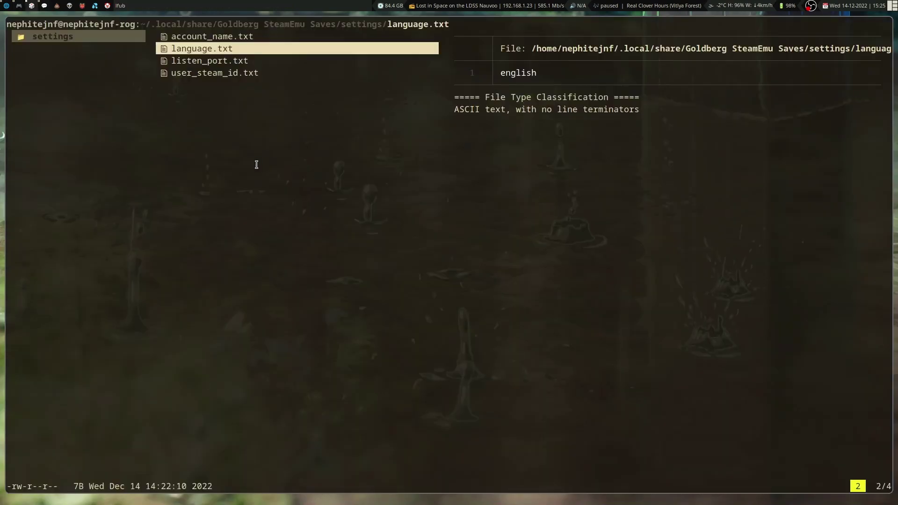
pyautogui.press('h')
pyautogui.press('h')
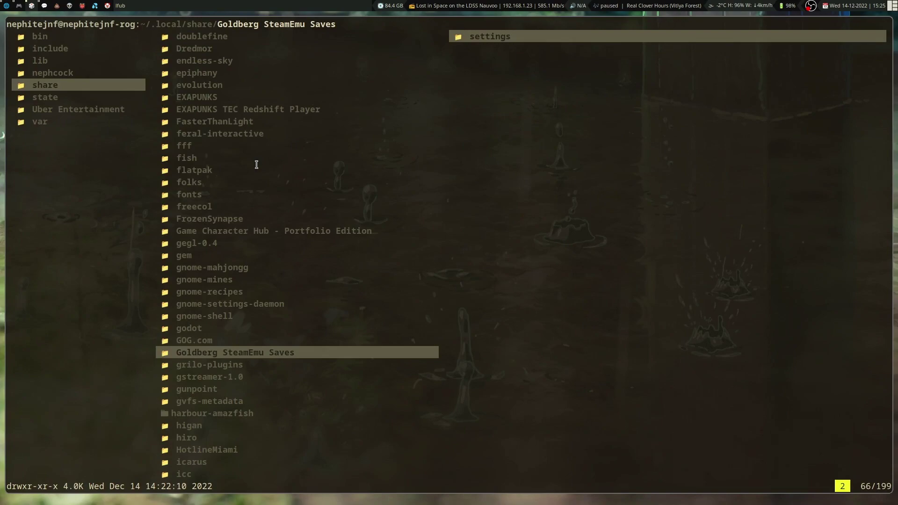
pyautogui.press('l')
pyautogui.press('l')
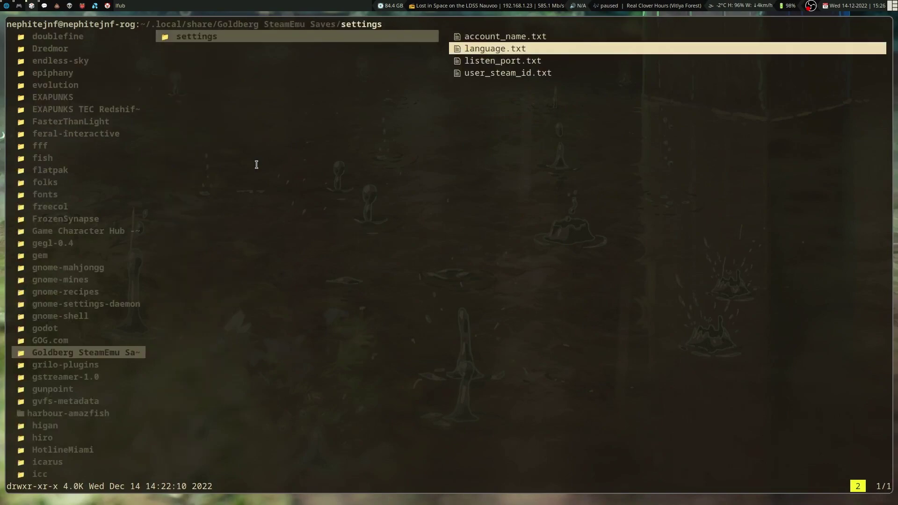
pyautogui.press('l')
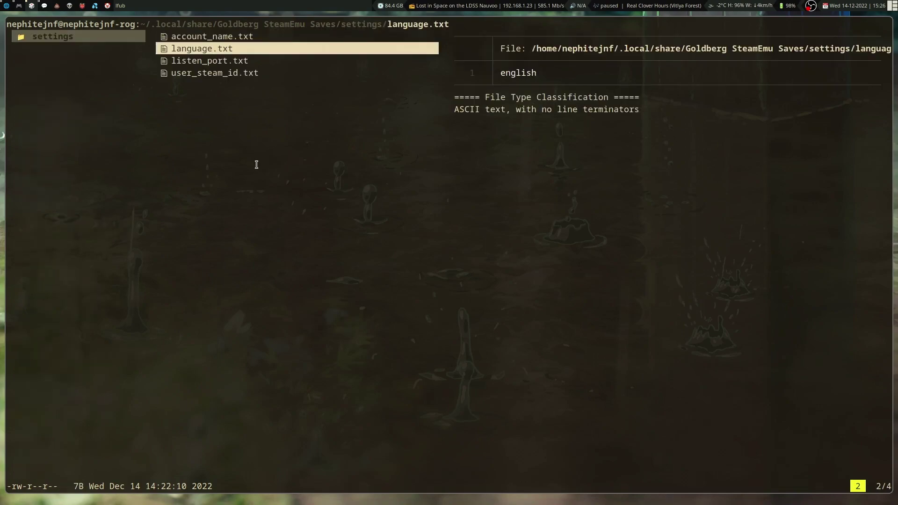
pyautogui.press('k')
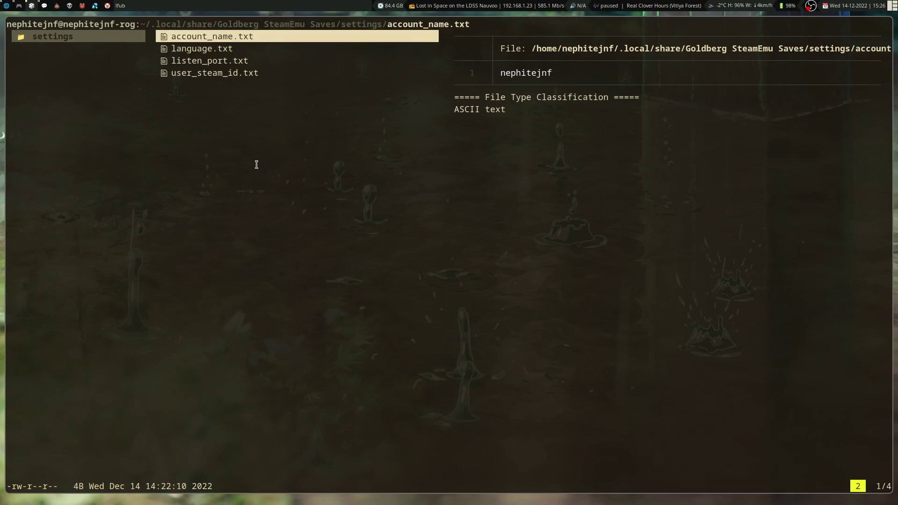
pyautogui.press('j')
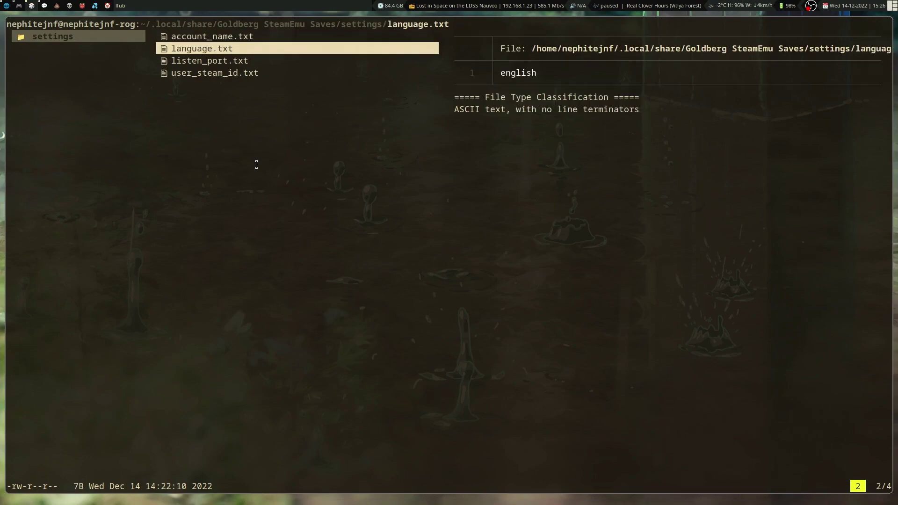
pyautogui.press('j')
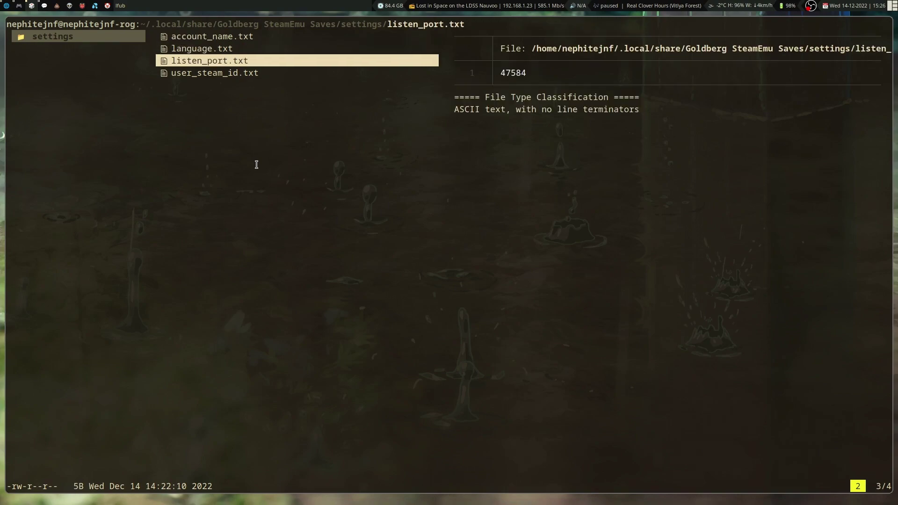
pyautogui.press('j')
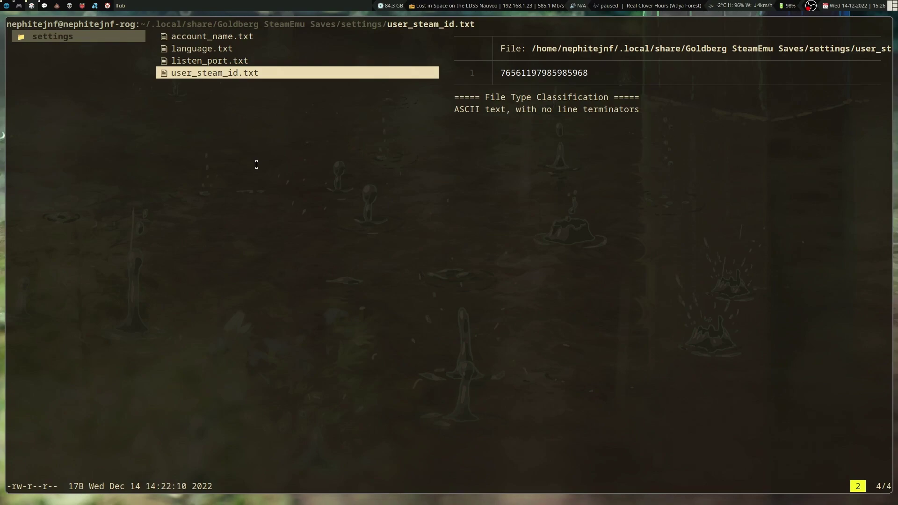
pyautogui.press("'")
pyautogui.press('f')
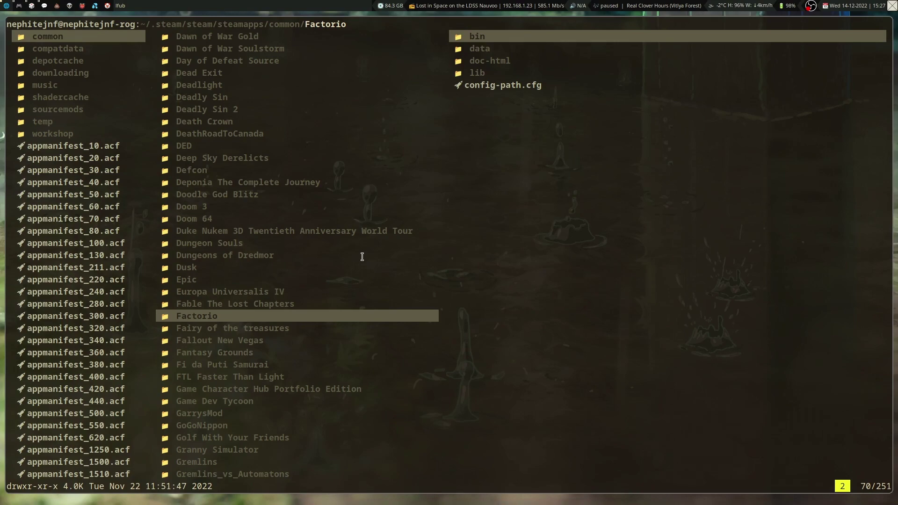
# Search for 'monst', open the Monster Sanctuary folder and launch Monster Sanctuary.x86_64
pyautogui.press('j')
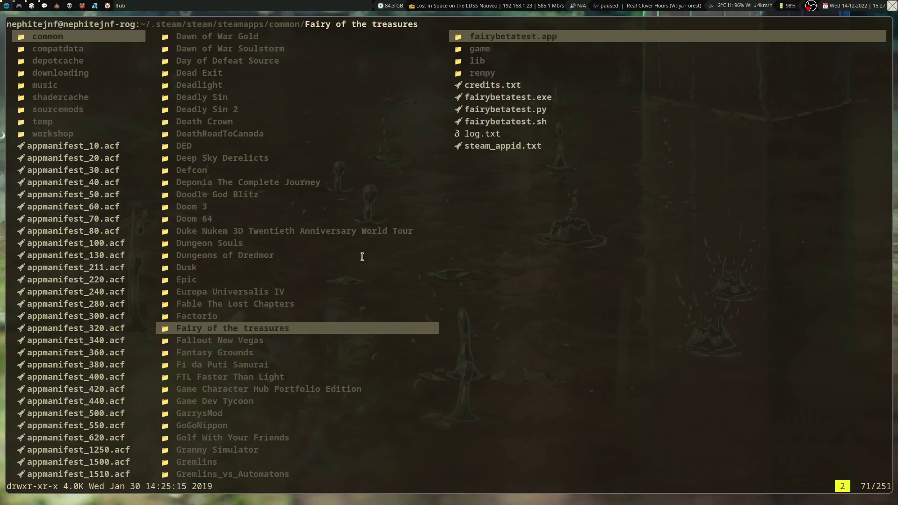
pyautogui.press('/')
pyautogui.write('monst')
pyautogui.press('Return')
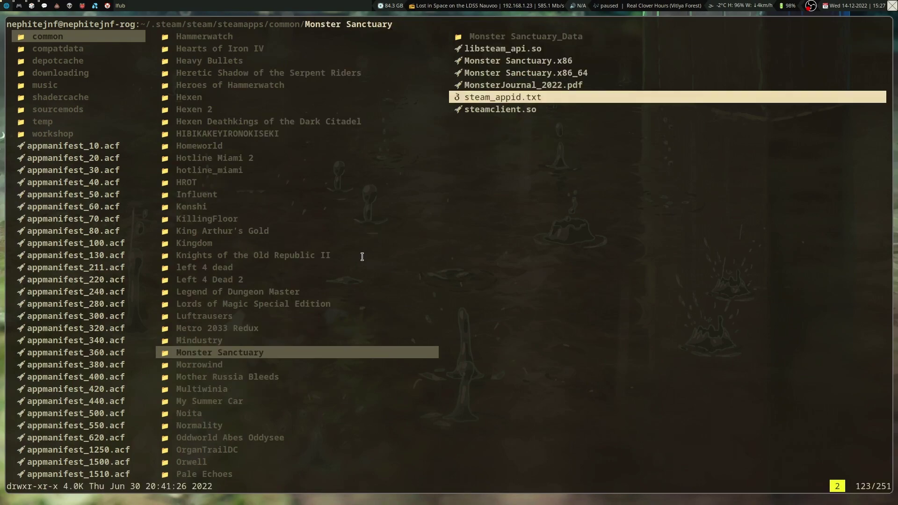
pyautogui.press('l')
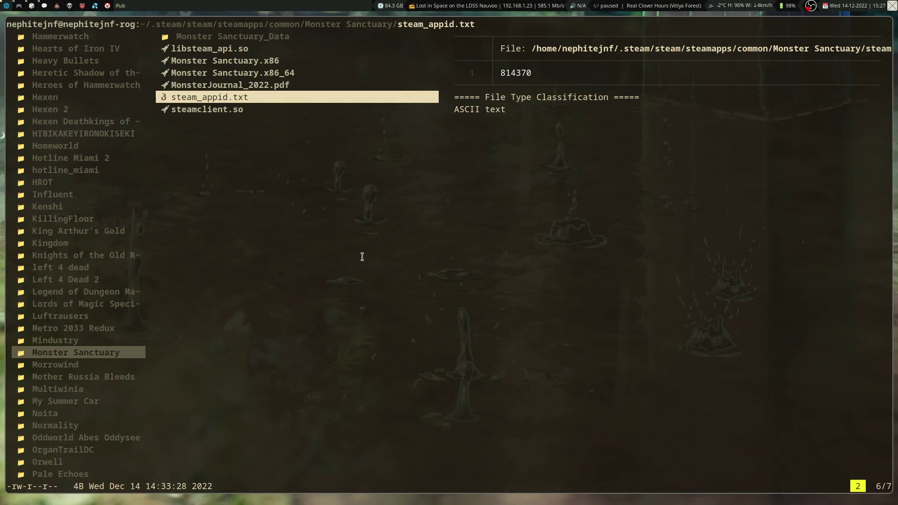
pyautogui.press('Up')
pyautogui.press('Up')
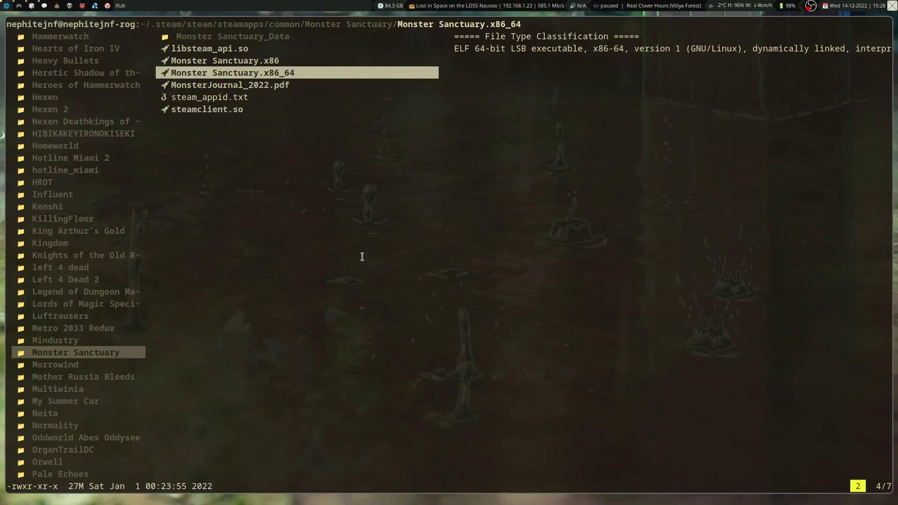
pyautogui.press('x')
pyautogui.press('x')
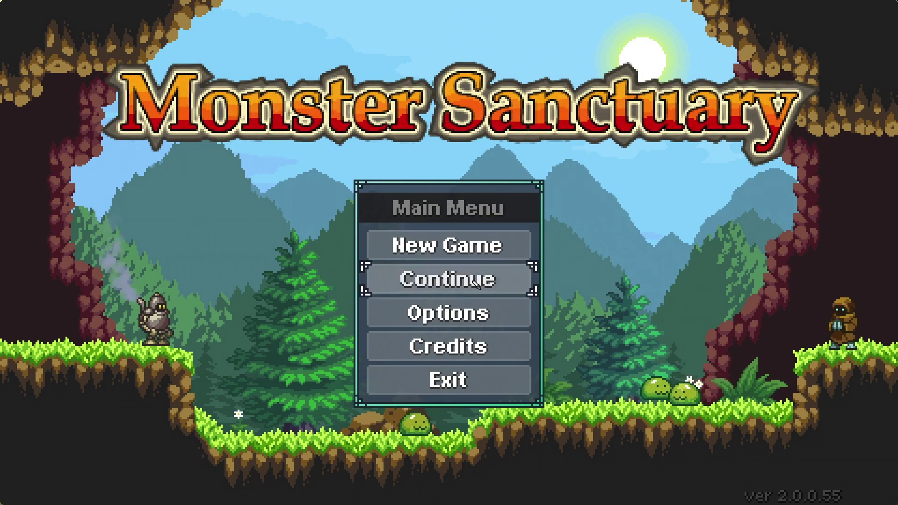
# Start a New Game in the first empty slot with the red-coated character named 'Neph'
pyautogui.click(469, 256)
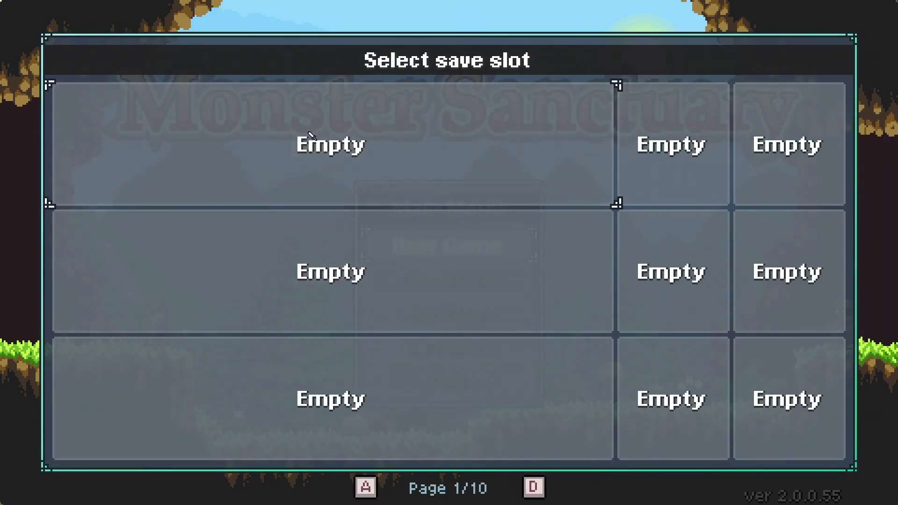
pyautogui.click(307, 137)
pyautogui.click(346, 256)
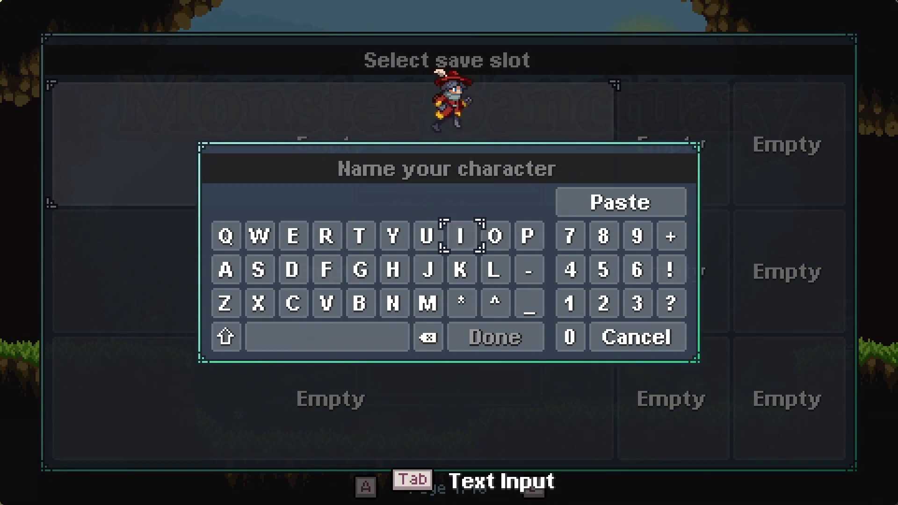
pyautogui.press('Tab')
pyautogui.write('Neph')
pyautogui.press('Return')
pyautogui.press('Return')
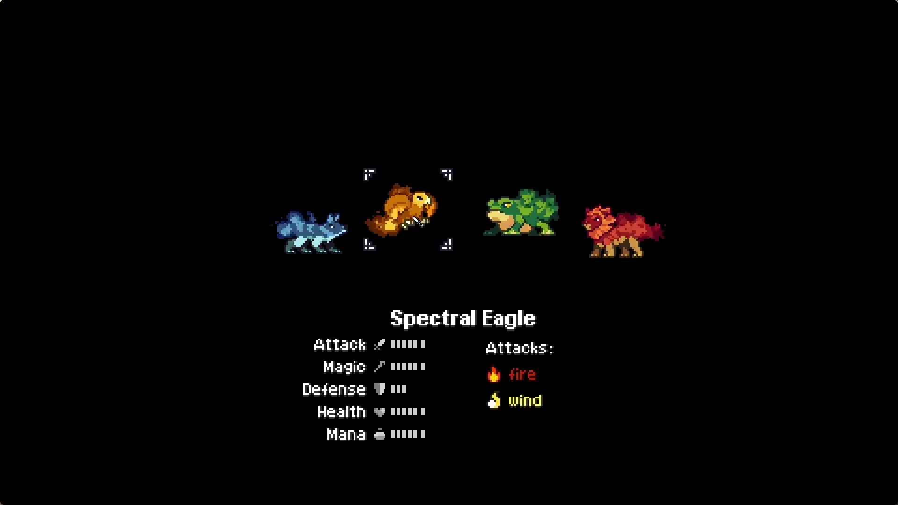
# Choose the Spectral Eagle as familiar and keep its name 'Eagle'
pyautogui.moveTo(348, 217)
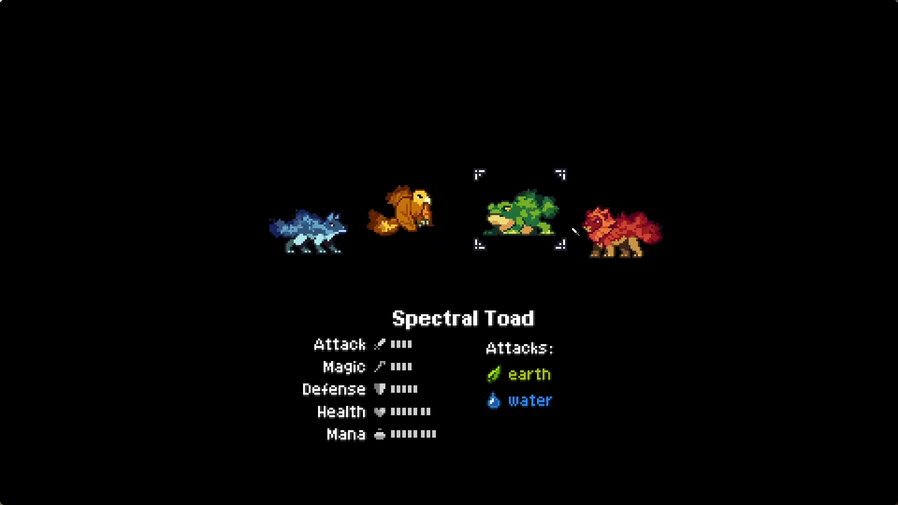
pyautogui.click(377, 211)
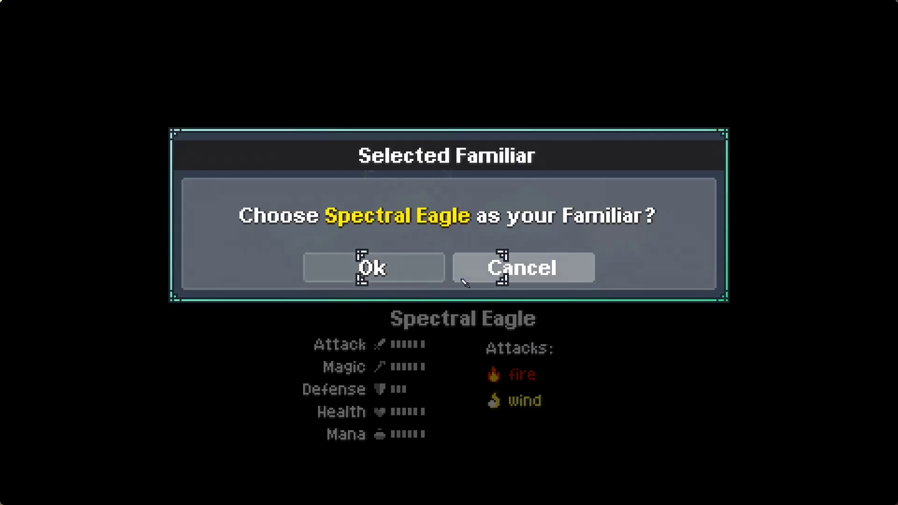
pyautogui.click(368, 264)
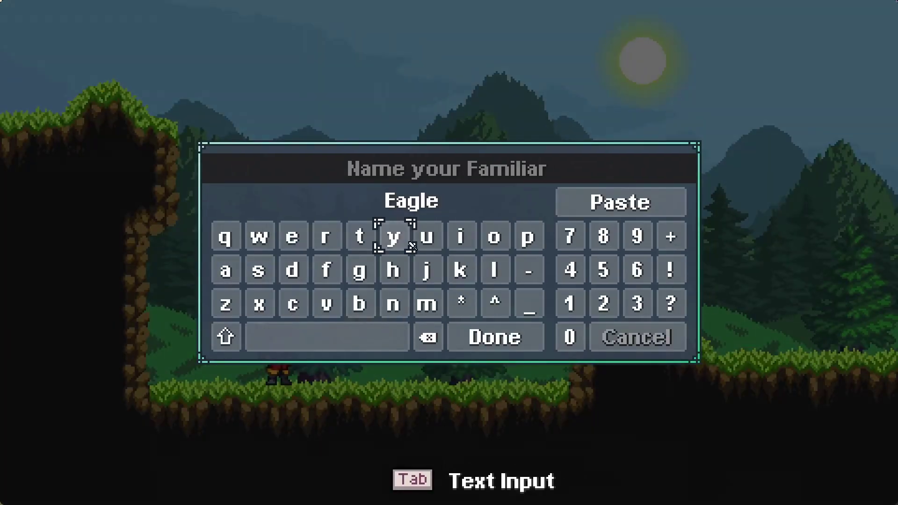
pyautogui.press('Return')
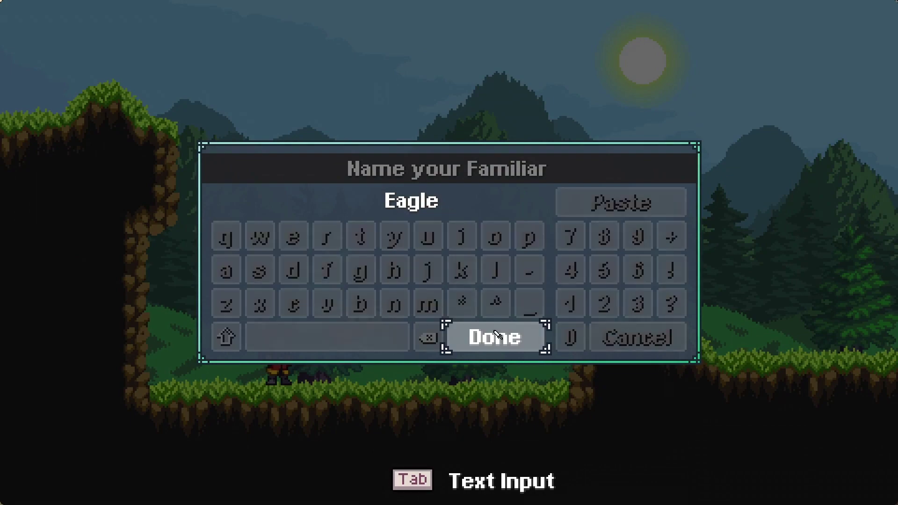
pyautogui.click(398, 277)
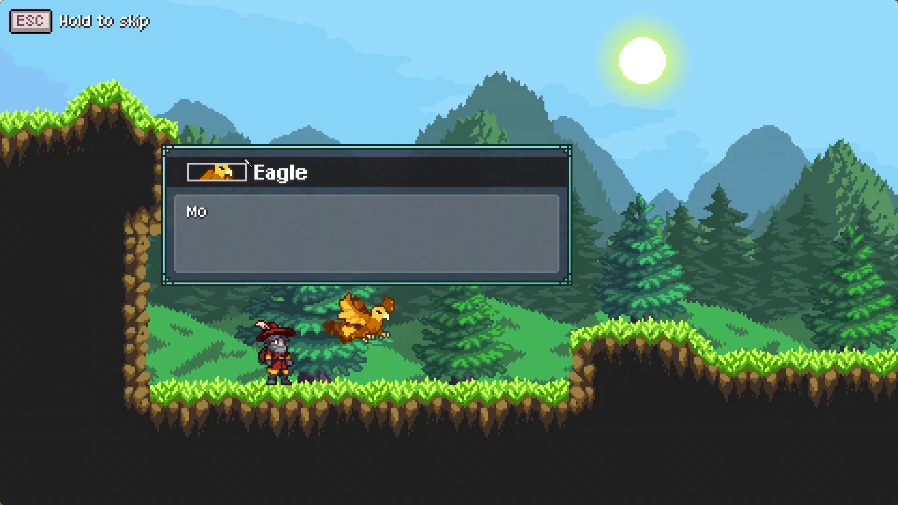
# Skip the intro cutscene and exit the game from the Main Menu
pyautogui.click(302, 201)
pyautogui.press('Escape')
pyautogui.press('Escape')
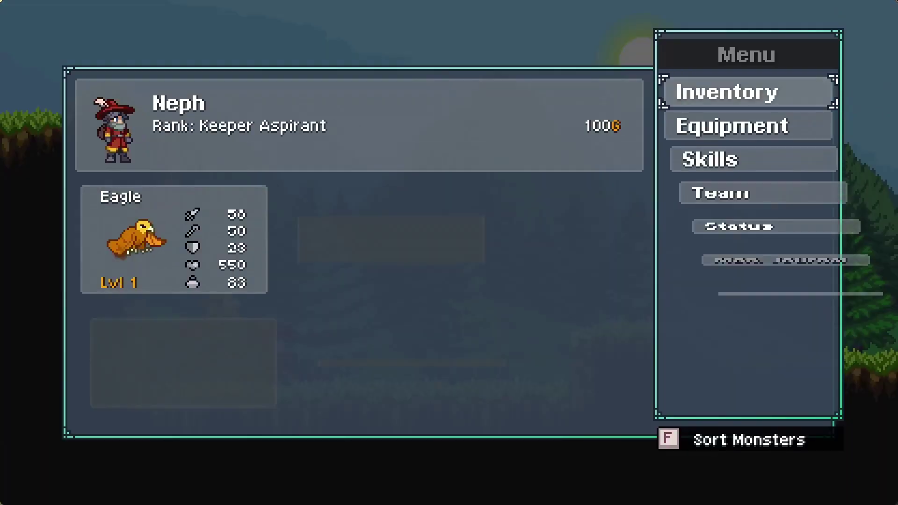
pyautogui.press('Escape')
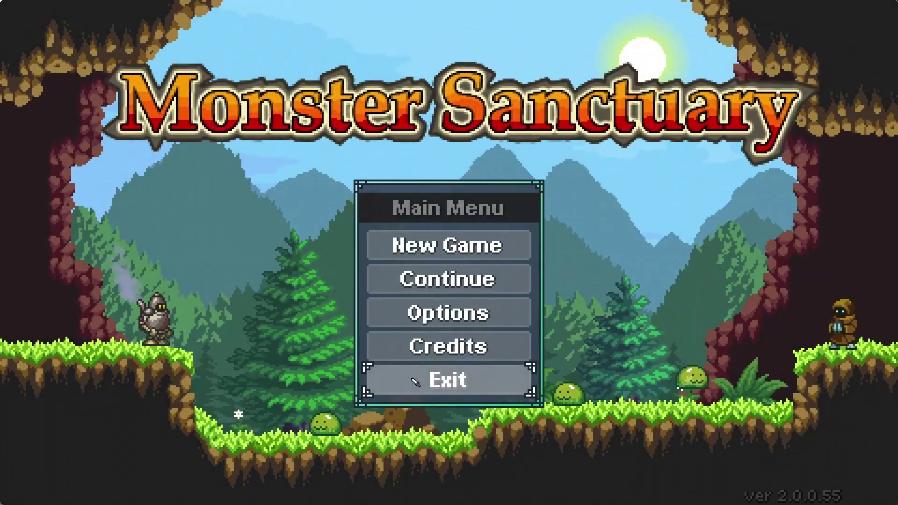
pyautogui.click(408, 378)
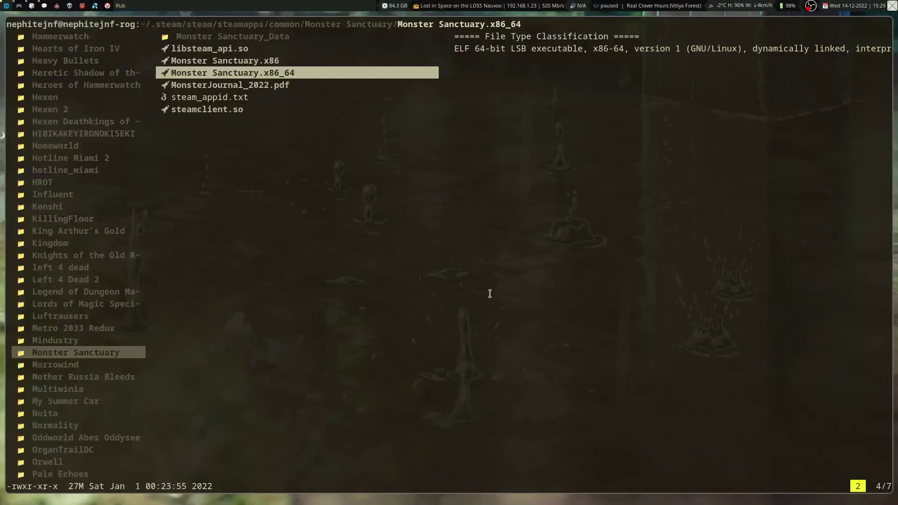
# Revisit the Goldberg steam_settings.EXAMPLE and Goldberg SteamEmu Saves settings folders
pyautogui.press('H')
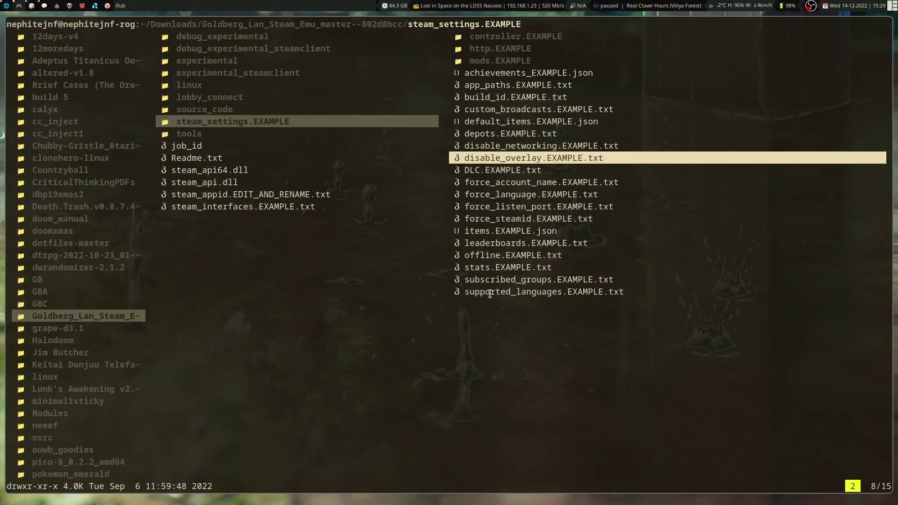
pyautogui.press('H')
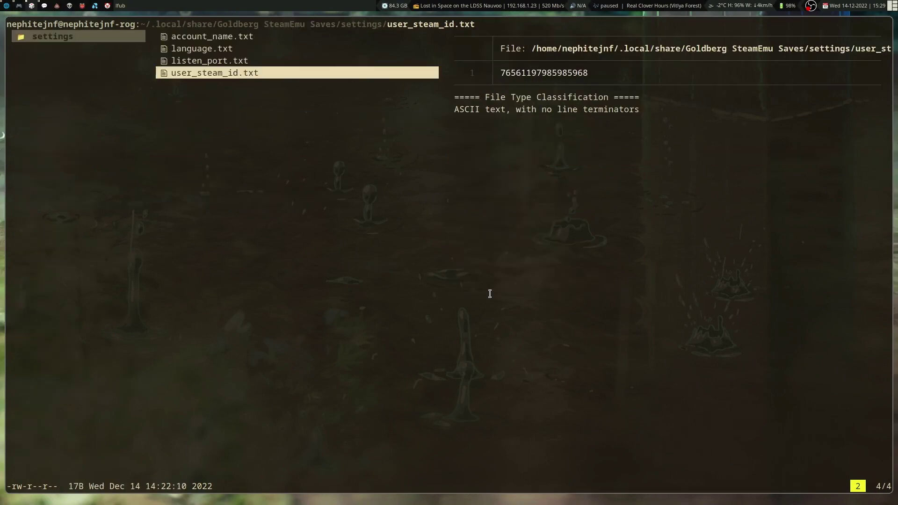
pyautogui.press('k')
pyautogui.press('h')
pyautogui.press('h')
pyautogui.press('l')
pyautogui.press('h')
pyautogui.press('k')
pyautogui.press('j')
pyautogui.press('l')
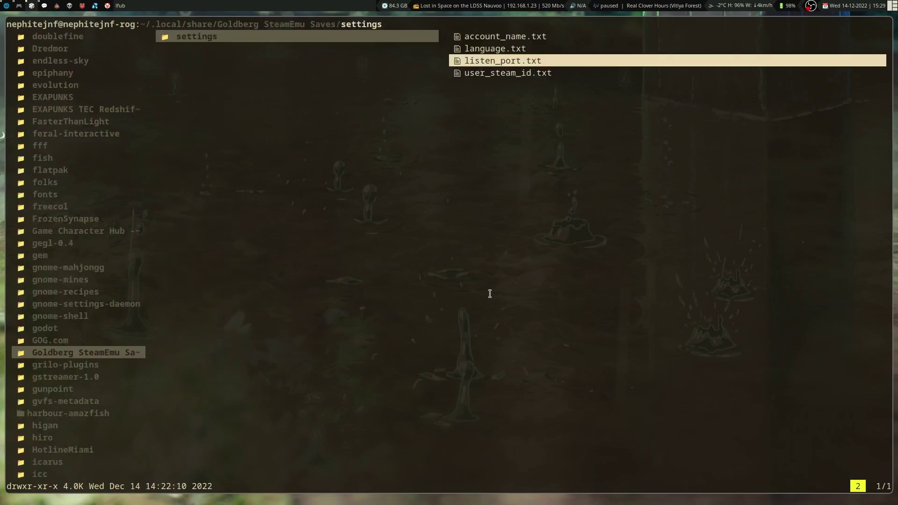
# Return to the Monster Sanctuary folder and look through Monster Sanctuary_Data down to boot.config
pyautogui.press('L')
pyautogui.press('H')
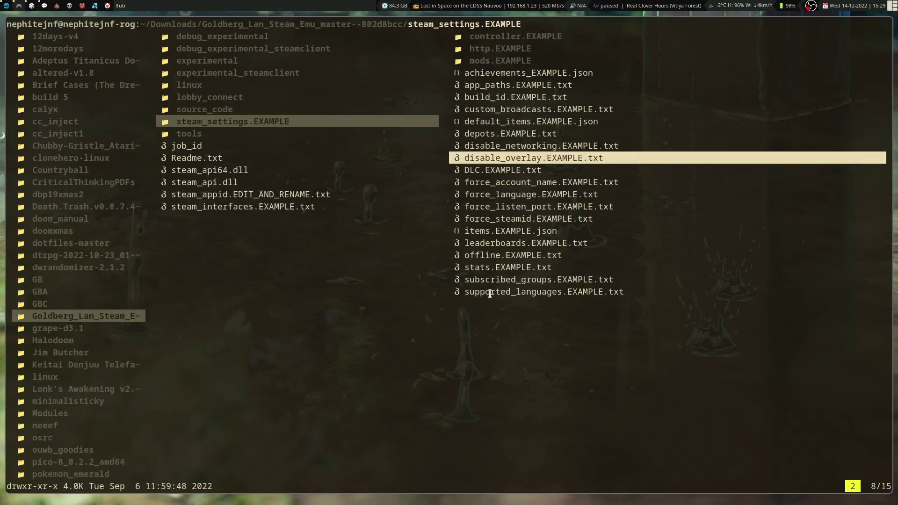
pyautogui.press('L')
pyautogui.press('k')
pyautogui.press('k')
pyautogui.press('k')
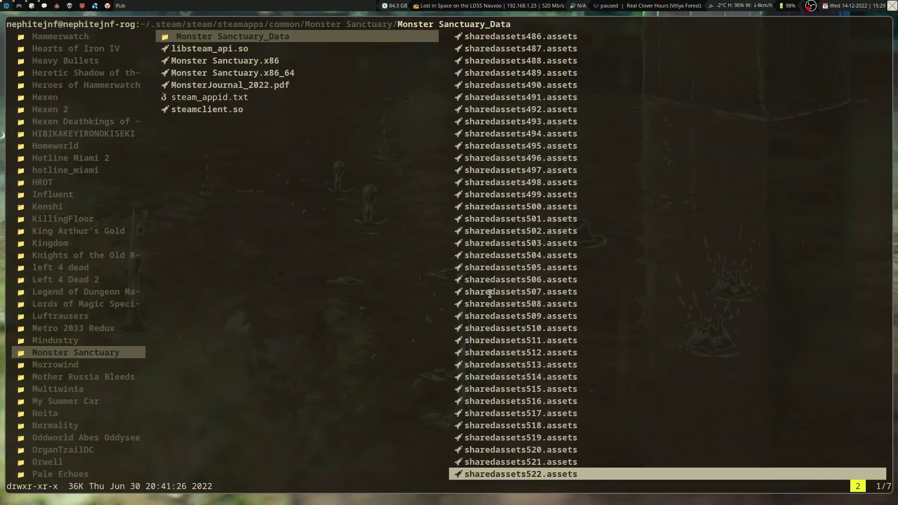
pyautogui.press('l')
pyautogui.press('g')
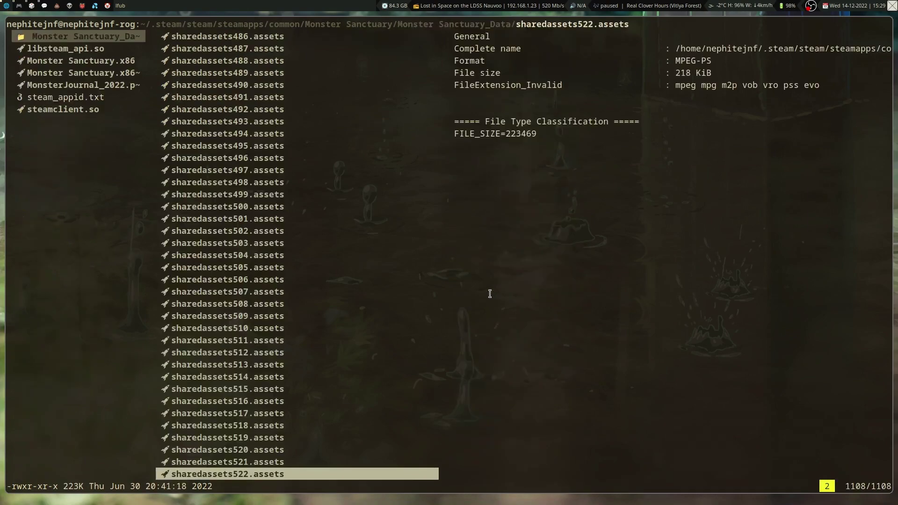
pyautogui.press('g')
pyautogui.press('j')
pyautogui.press('j')
pyautogui.press('j')
pyautogui.press('j')
pyautogui.press('k')
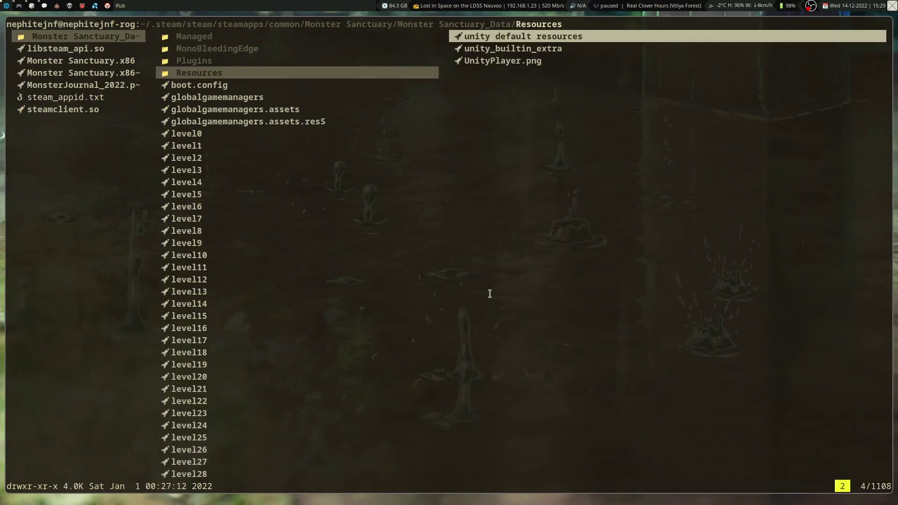
pyautogui.press('j')
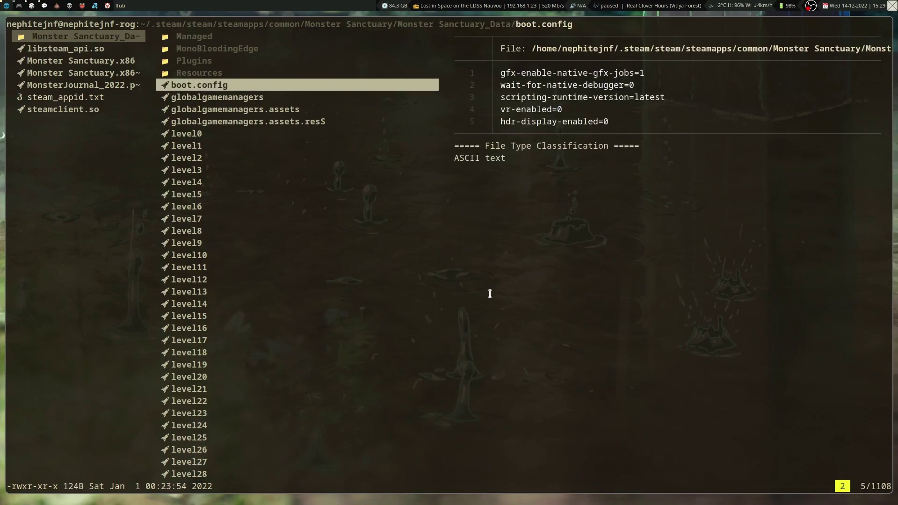
# Relaunch Monster Sanctuary.x86_64 with the 'er' execute command
pyautogui.press('h')
pyautogui.press('j')
pyautogui.press('j')
pyautogui.press('j')
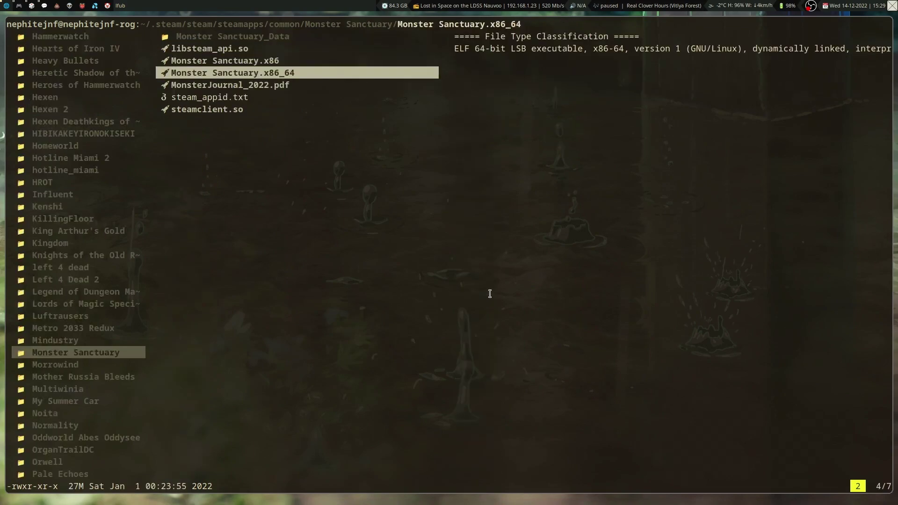
pyautogui.press('e')
pyautogui.press('r')
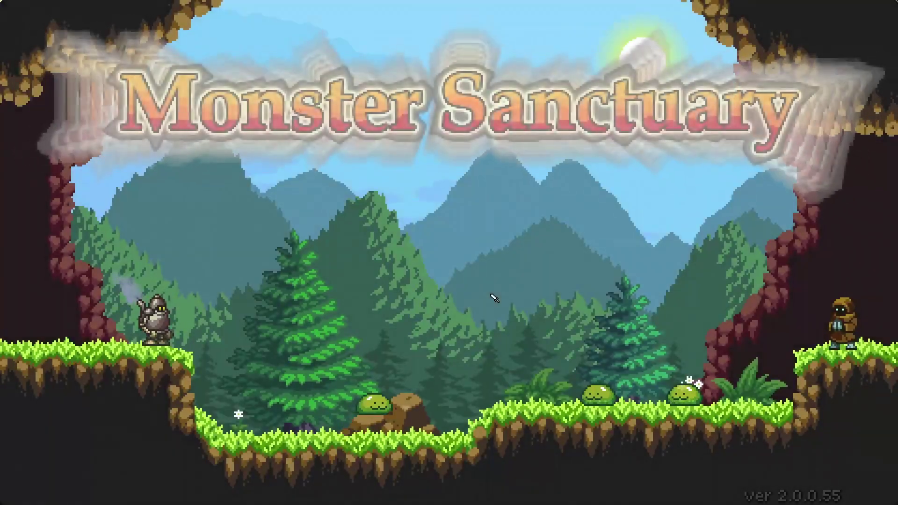
# Check the save slots under New Game for the level 1 Eagle save, then exit Monster Sanctuary
pyautogui.click(491, 246)
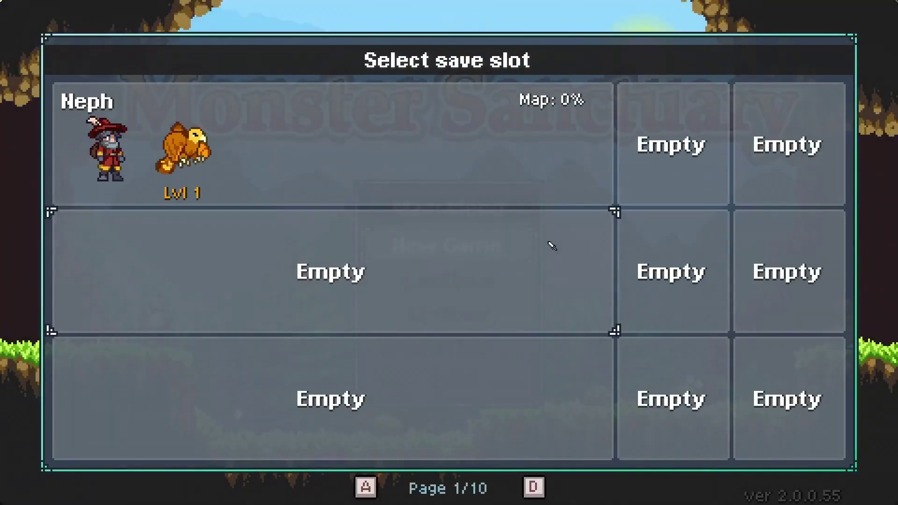
pyautogui.press('Escape')
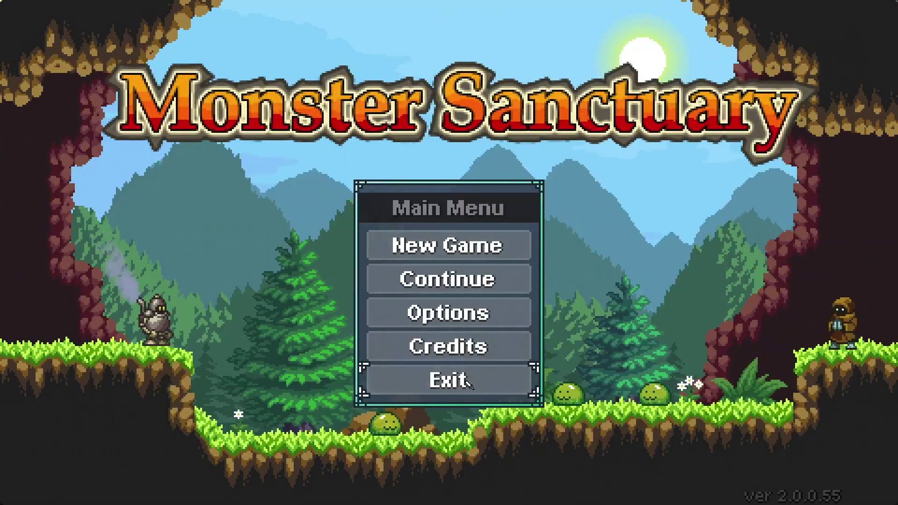
pyautogui.click(463, 380)
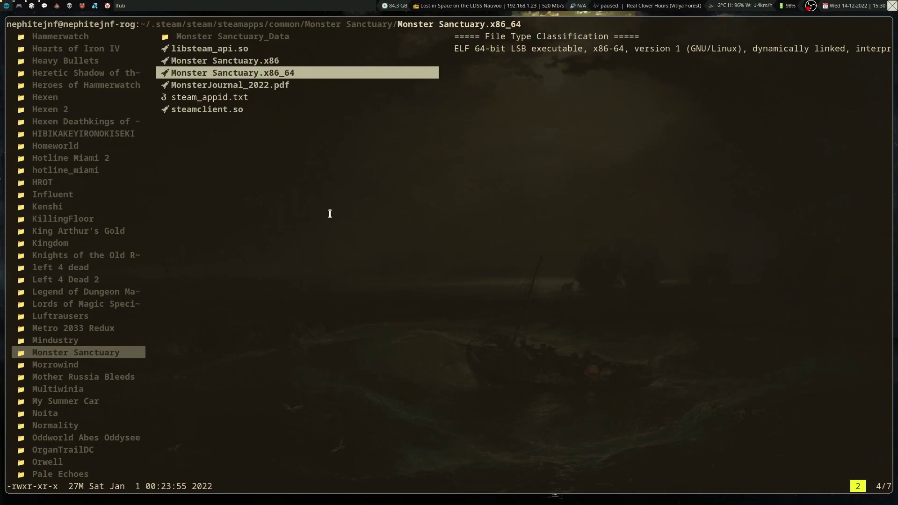
# Go up to the common games folder and open the Mindustry folder
pyautogui.press('h')
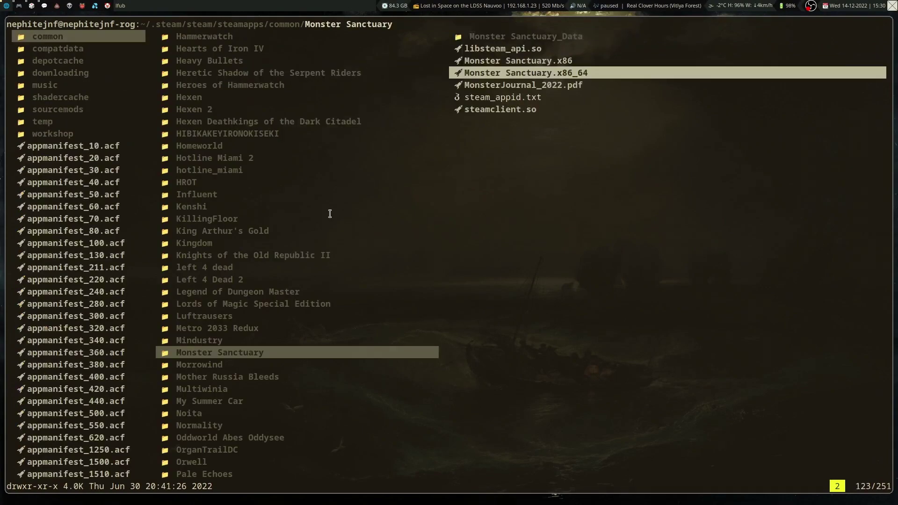
pyautogui.press('k')
pyautogui.press('j')
pyautogui.press('k')
pyautogui.press('l')
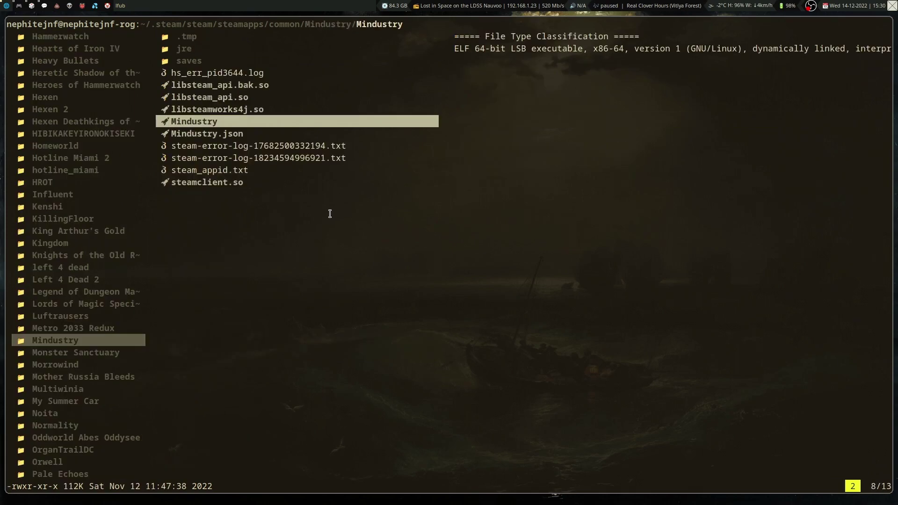
# Inspect libsteam_api.bak.so, libsteamworks4j.so, libsteam_api.so, steamclient.so and the app id in steam_appid.txt
pyautogui.press('k')
pyautogui.press('k')
pyautogui.press('k')
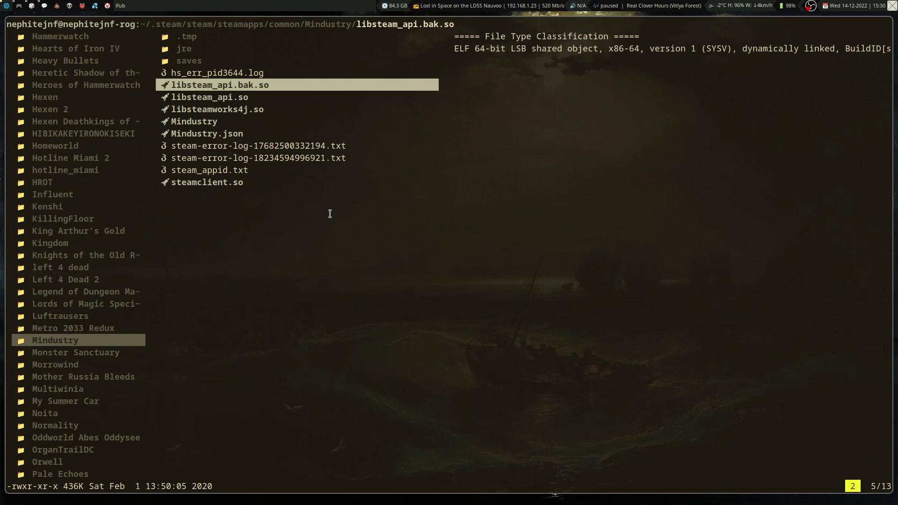
pyautogui.press('j')
pyautogui.press('j')
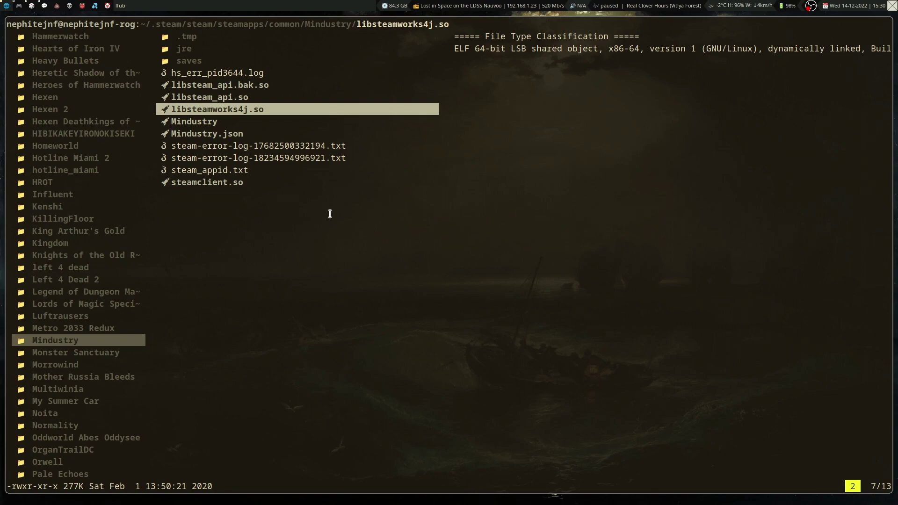
pyautogui.press('k')
pyautogui.press('j')
pyautogui.press('j')
pyautogui.press('j')
pyautogui.press('j')
pyautogui.press('j')
pyautogui.press('j')
pyautogui.press('j')
pyautogui.press('k')
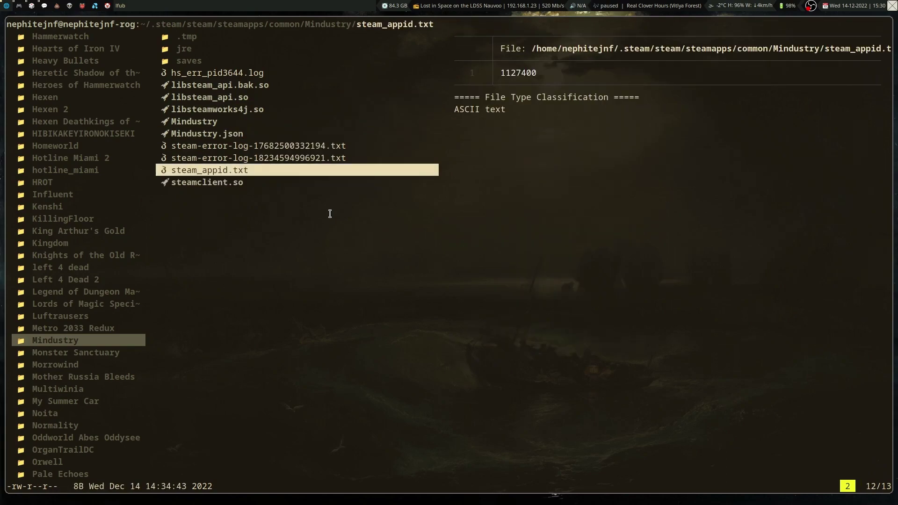
pyautogui.press('k')
pyautogui.press('k')
pyautogui.press('k')
pyautogui.press('k')
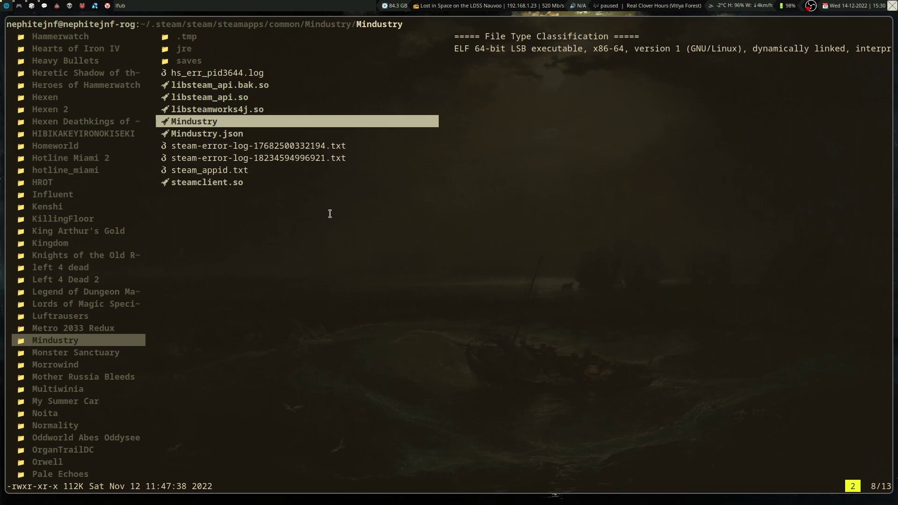
# Glance at the Steam error log and other files, then run the Mindustry executable
pyautogui.press('j')
pyautogui.press('j')
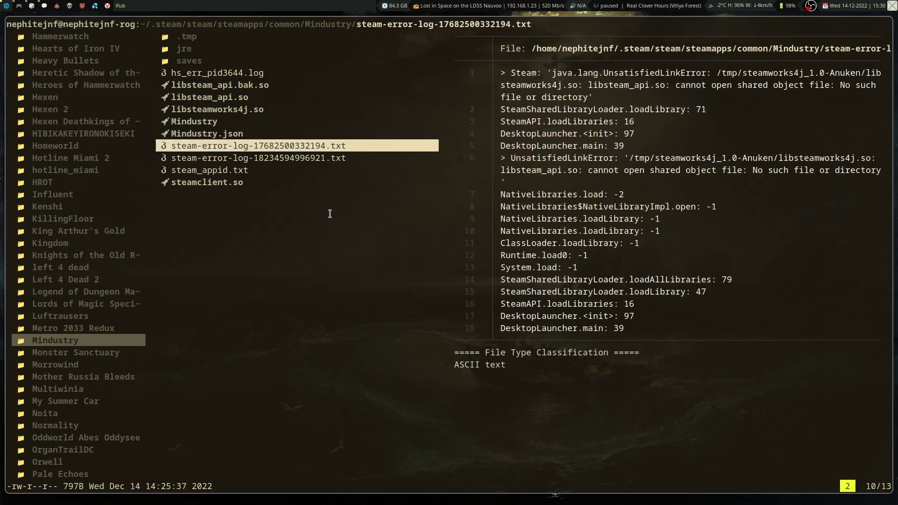
pyautogui.press('k')
pyautogui.press('j')
pyautogui.press('j')
pyautogui.press('k')
pyautogui.press('k')
pyautogui.press('k')
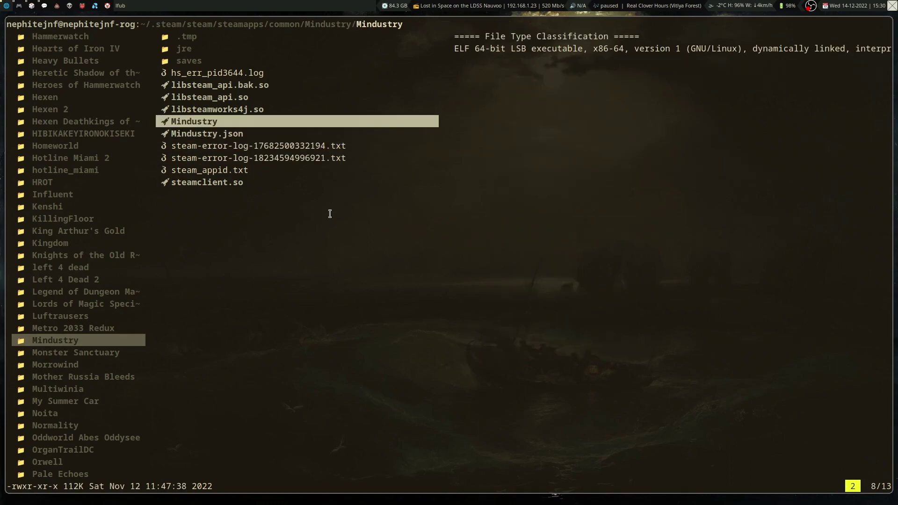
pyautogui.press('x')
pyautogui.press('x')
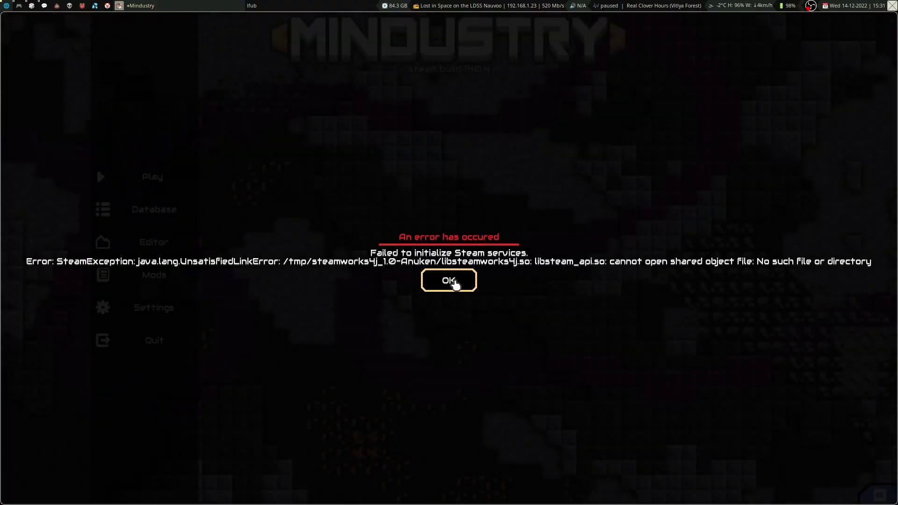
# Dismiss the Steam services error, view the Serpulo campaign map, then quit Mindustry
pyautogui.click(454, 283)
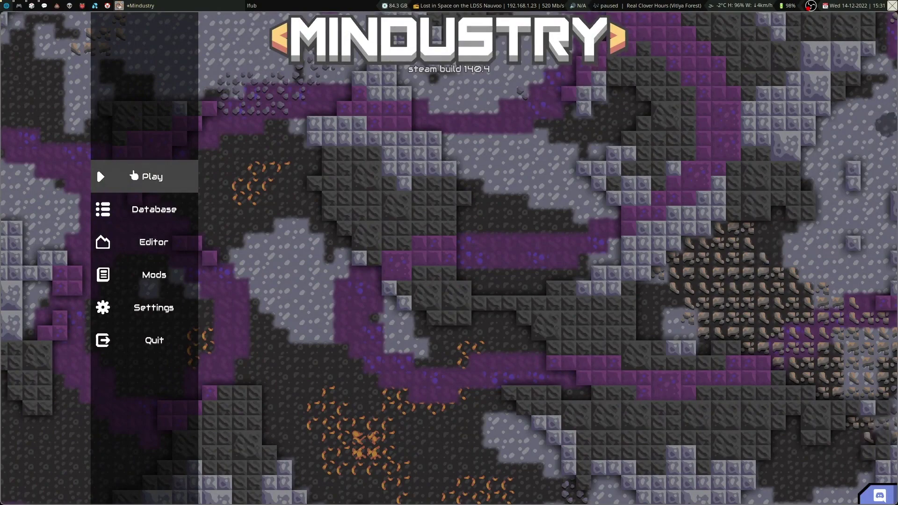
pyautogui.click(134, 174)
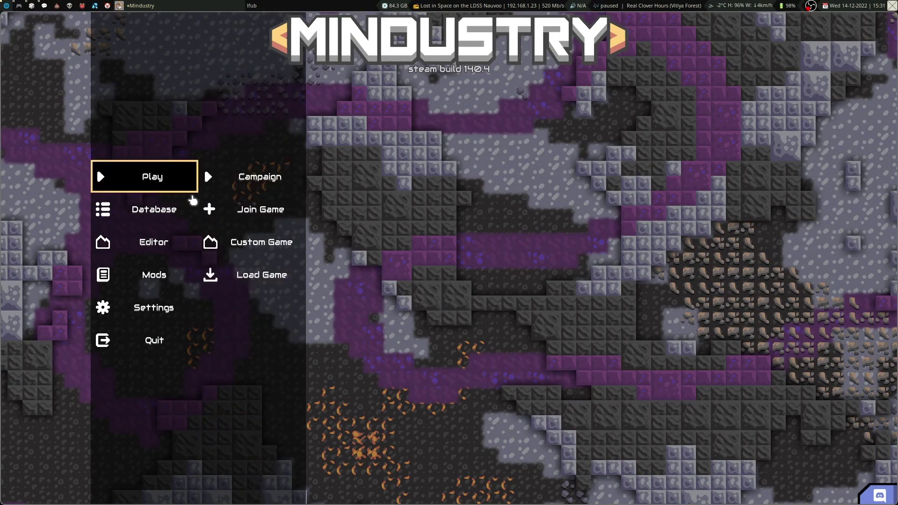
pyautogui.click(245, 180)
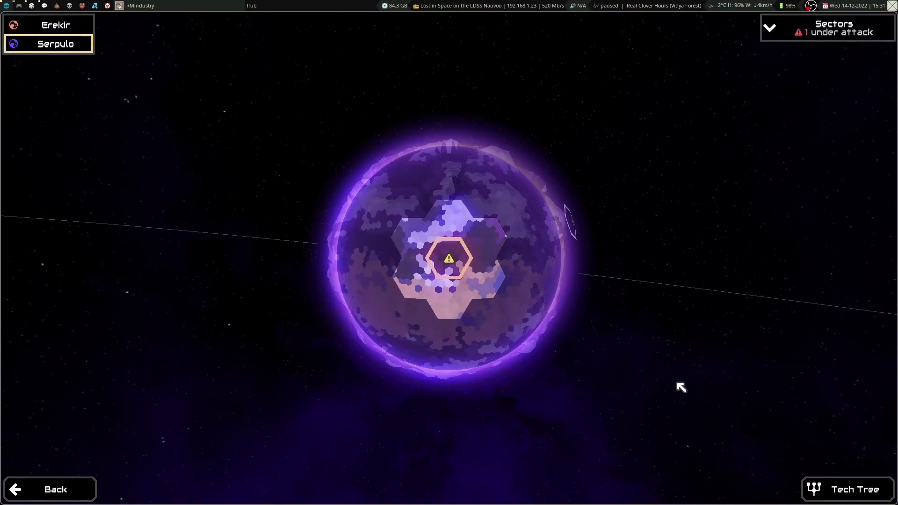
pyautogui.press('Escape')
pyautogui.click(187, 340)
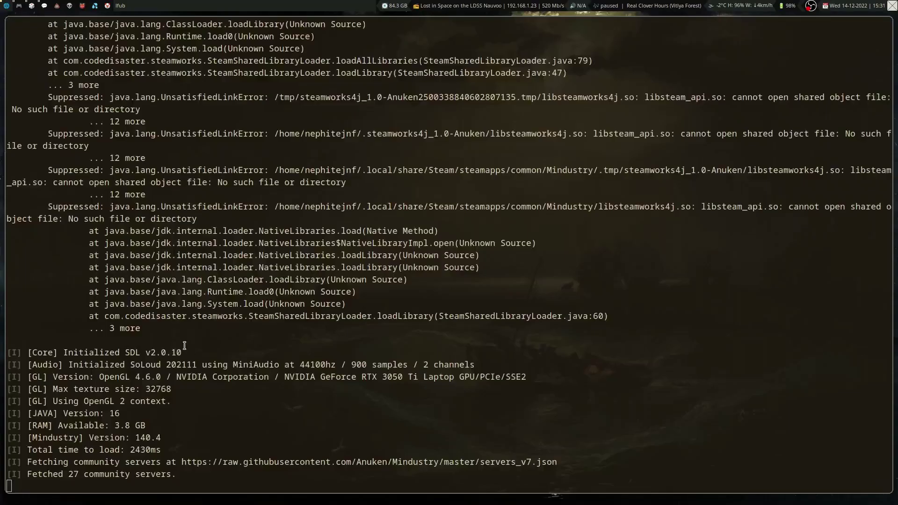
# Open Metro 2033 Redux and compare steam_appid.txt with its steam_appid.txt.~1~ backup
pyautogui.press('h')
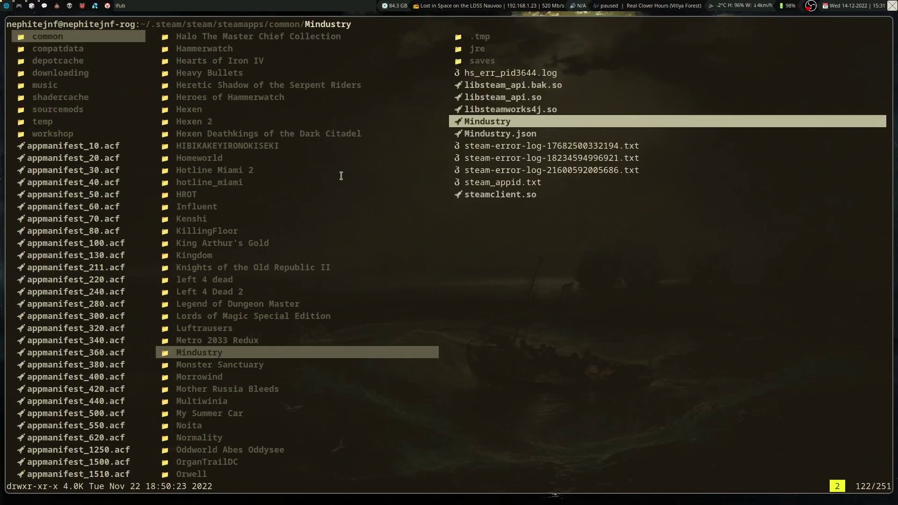
pyautogui.press('k')
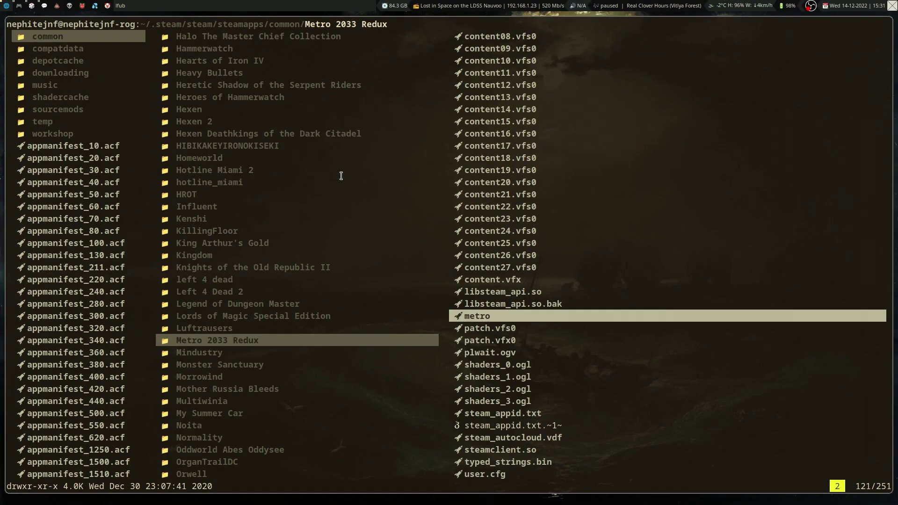
pyautogui.press('Right')
pyautogui.press('Down')
pyautogui.press('Down')
pyautogui.press('Down')
pyautogui.press('Down')
pyautogui.press('Down')
pyautogui.press('Down')
pyautogui.press('Down')
pyautogui.press('Down')
pyautogui.press('Down')
pyautogui.press('Down')
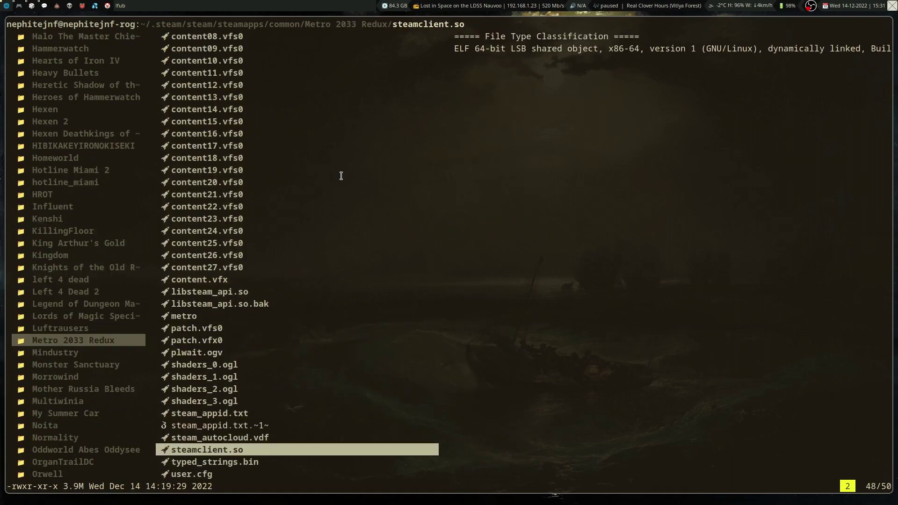
pyautogui.press('Up')
pyautogui.press('Up')
pyautogui.press('Down')
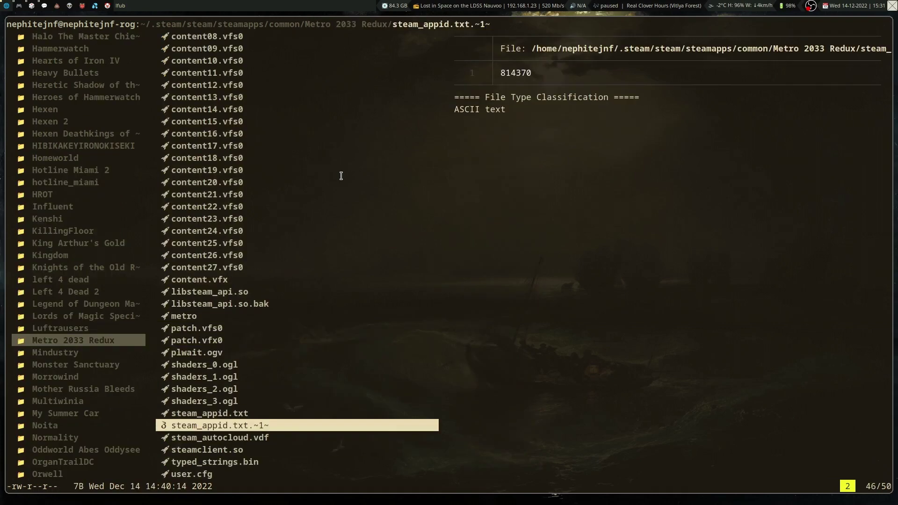
pyautogui.press('Up')
pyautogui.press('Up')
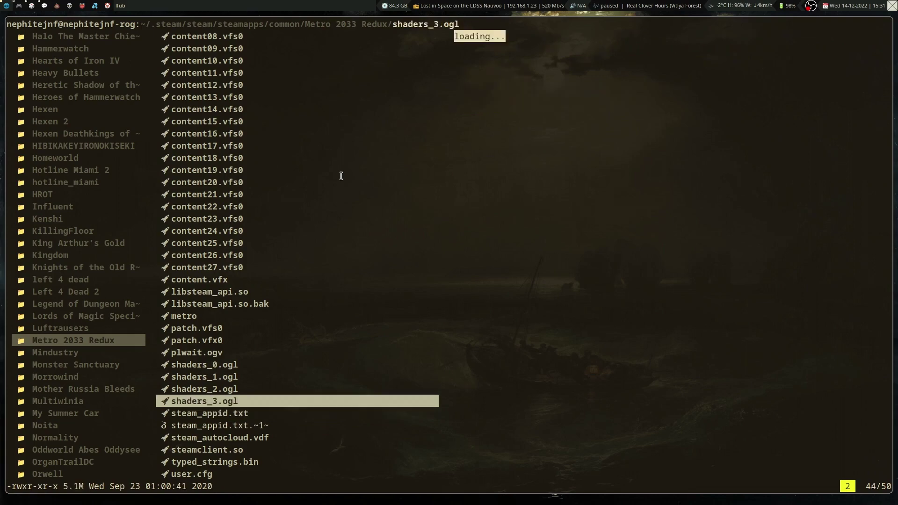
pyautogui.press('Down')
pyautogui.press('Down')
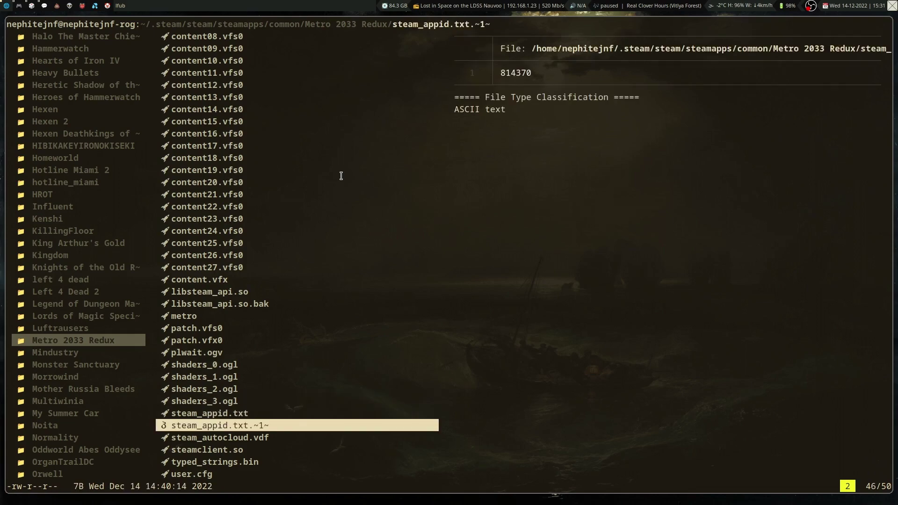
pyautogui.press('Up')
pyautogui.press('Up')
pyautogui.press('Down')
pyautogui.press('Down')
pyautogui.press('Up')
# Check the libsteam_api files, the metro executable and the file type of steamclient.so
pyautogui.press('Up')
pyautogui.press('Up')
pyautogui.press('Up')
pyautogui.press('Up')
pyautogui.press('Up')
pyautogui.press('Up')
pyautogui.press('Up')
pyautogui.press('Up')
pyautogui.press('Up')
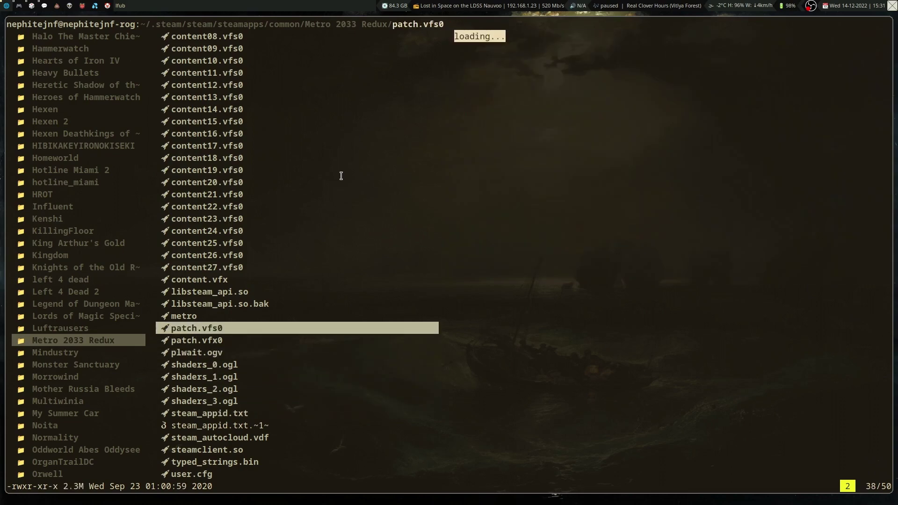
pyautogui.press('Up')
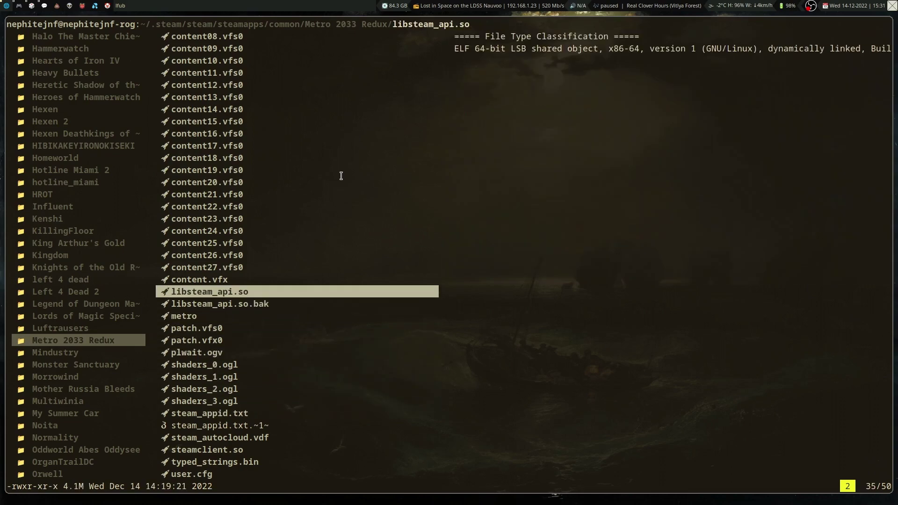
pyautogui.press('Down')
pyautogui.press('Down')
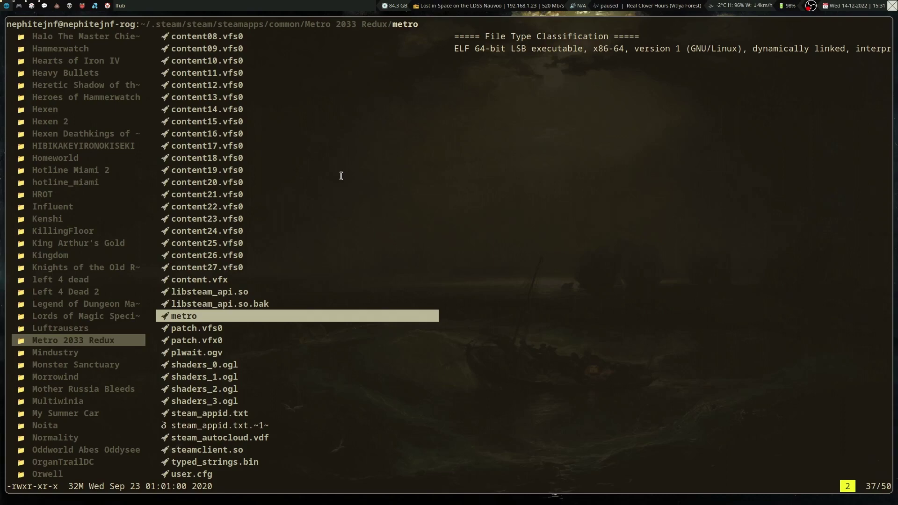
pyautogui.press('Down')
pyautogui.press('Down')
pyautogui.press('Down')
pyautogui.press('Down')
pyautogui.press('Down')
pyautogui.press('Down')
pyautogui.press('Down')
pyautogui.press('Down')
pyautogui.press('Down')
pyautogui.press('Down')
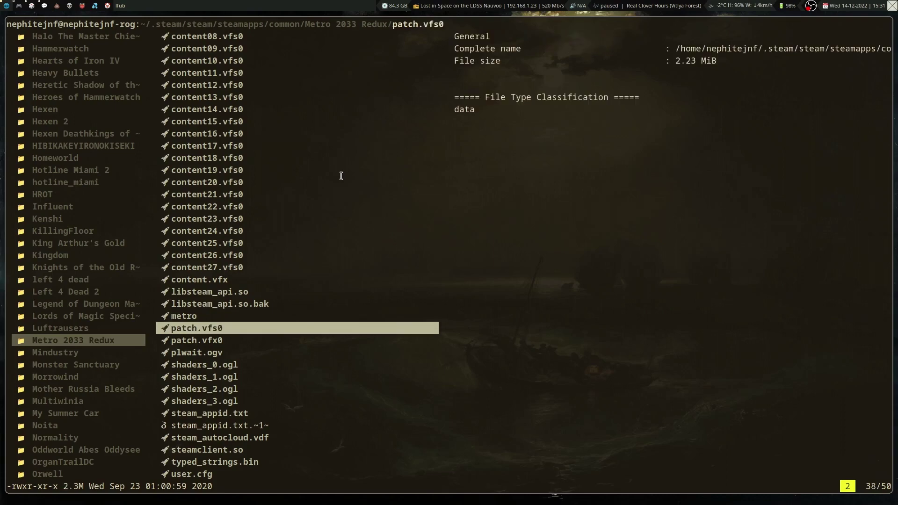
pyautogui.press('Down')
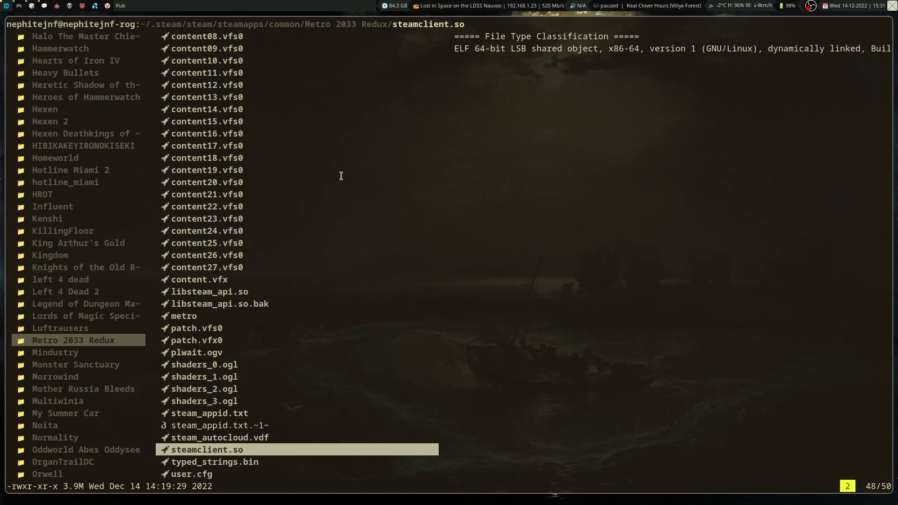
# Return to the game folders list and highlight My Summer Car
pyautogui.press('Left')
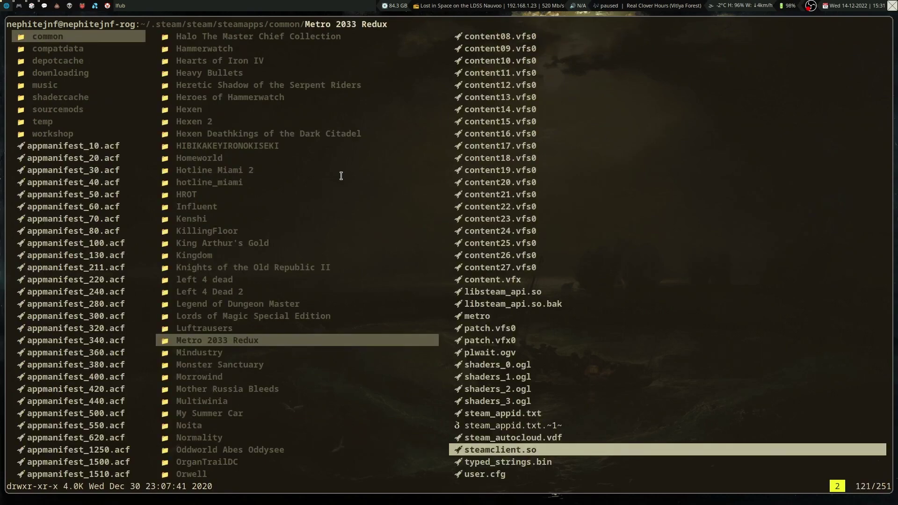
pyautogui.press('Down')
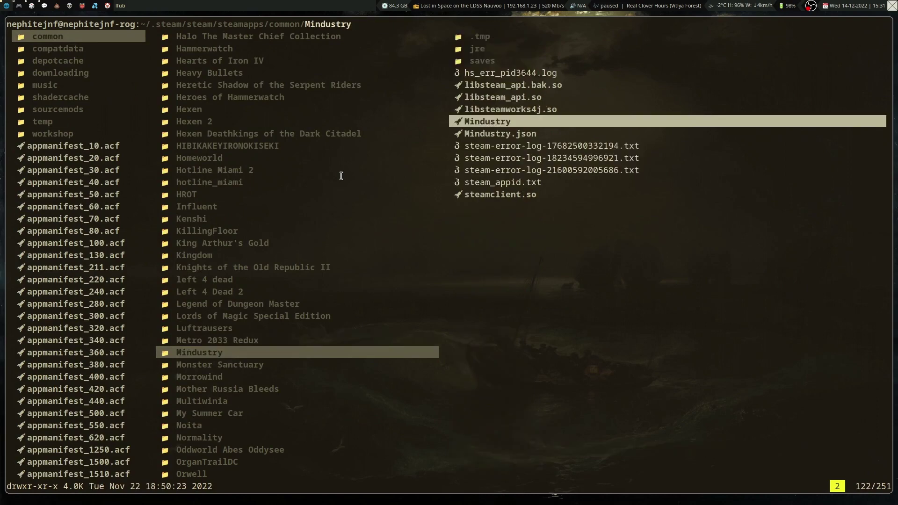
pyautogui.press('Down')
pyautogui.press('Down')
pyautogui.press('Down')
pyautogui.press('Down')
pyautogui.press('Down')
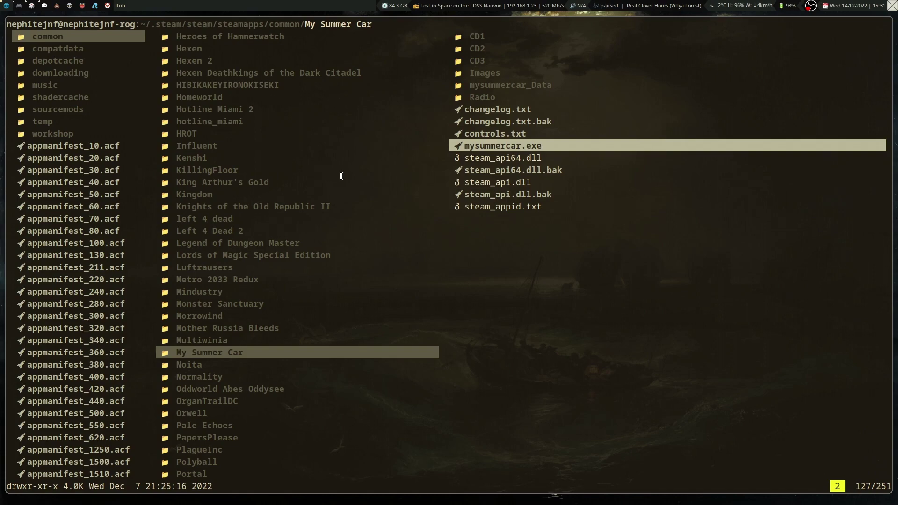
# Enter the My Summer Car folder, quit lf, and tab-complete the prime-run wine launch command
pyautogui.press('l')
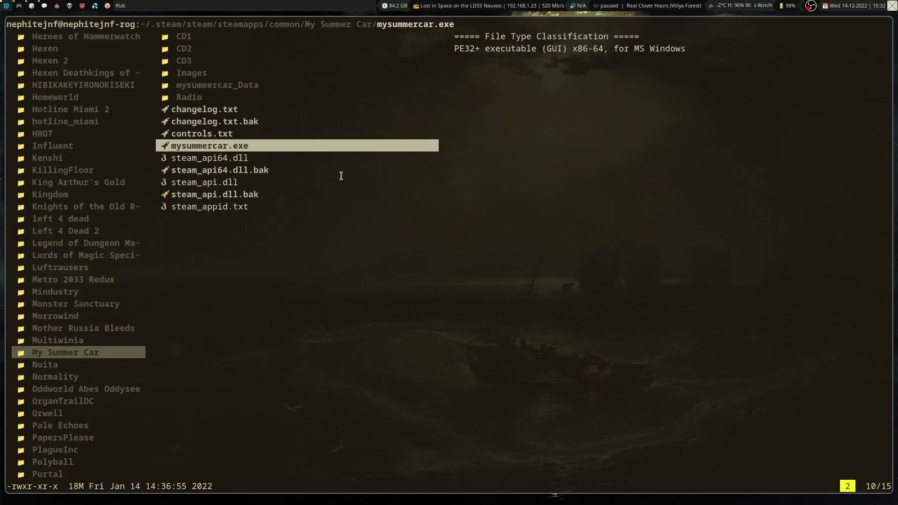
pyautogui.press('l')
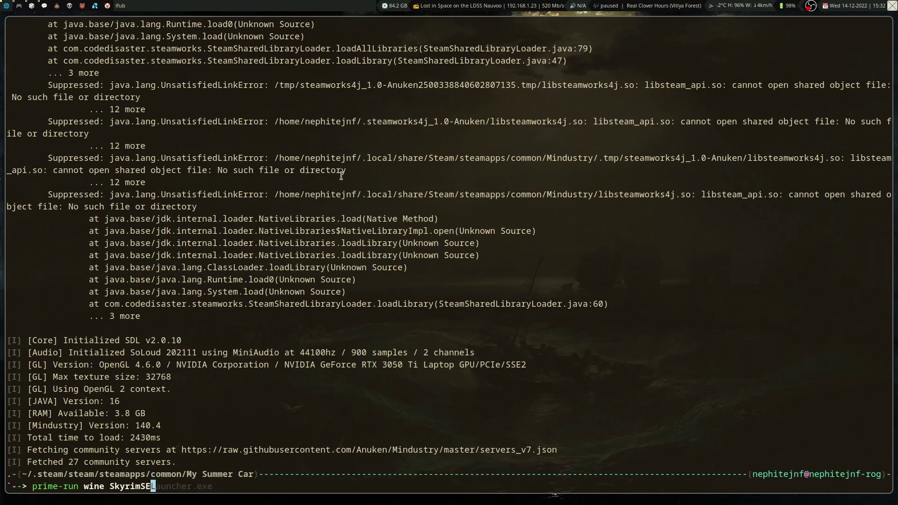
pyautogui.write('y')
pyautogui.press('Tab')
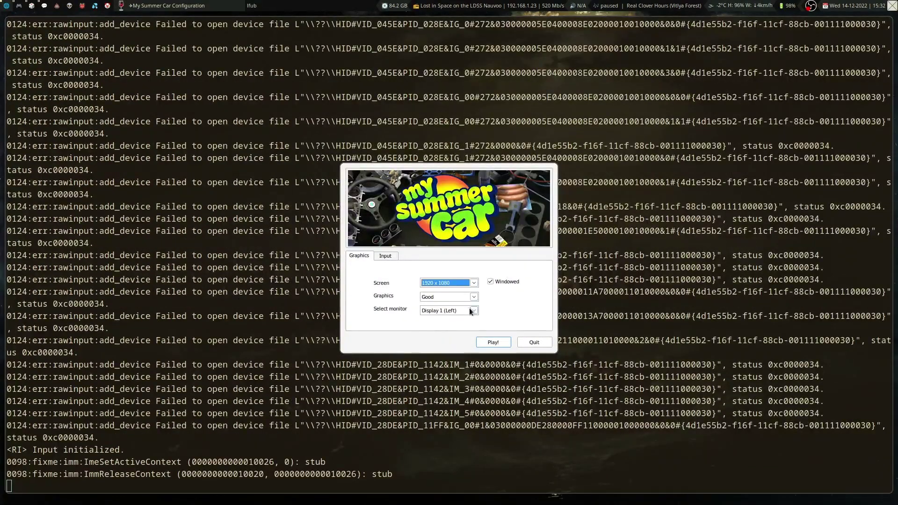
# Start My Summer Car with the configured settings and accept the Early Access notice
pyautogui.click(493, 343)
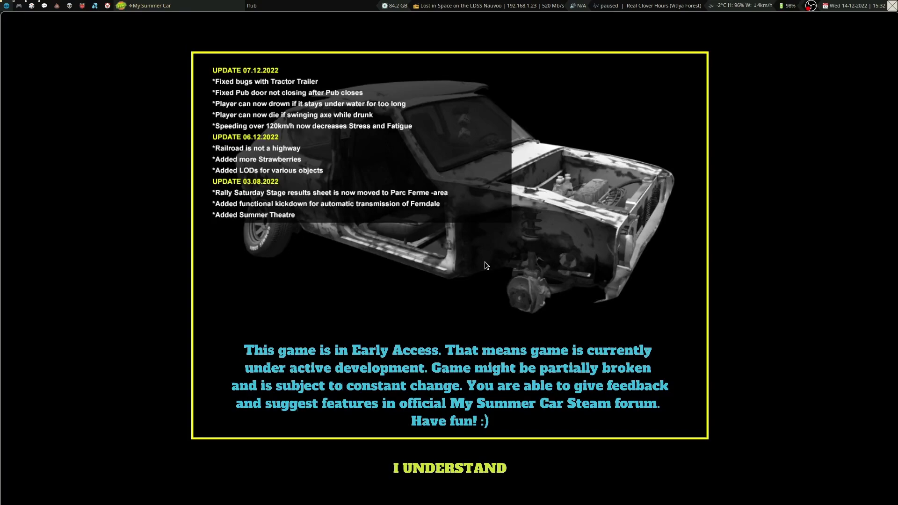
pyautogui.click(458, 464)
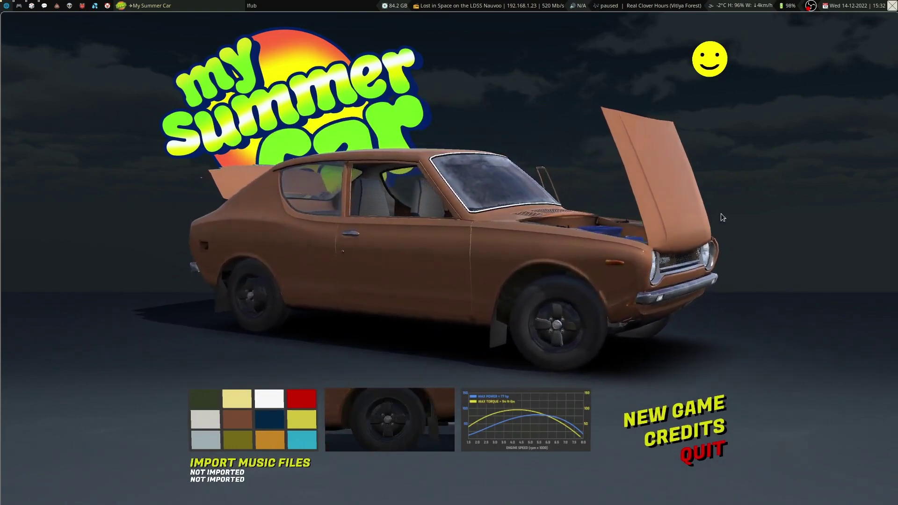
# Toggle the menu smiley face's mood several times, then start a new game
pyautogui.click(705, 61)
pyautogui.click(716, 63)
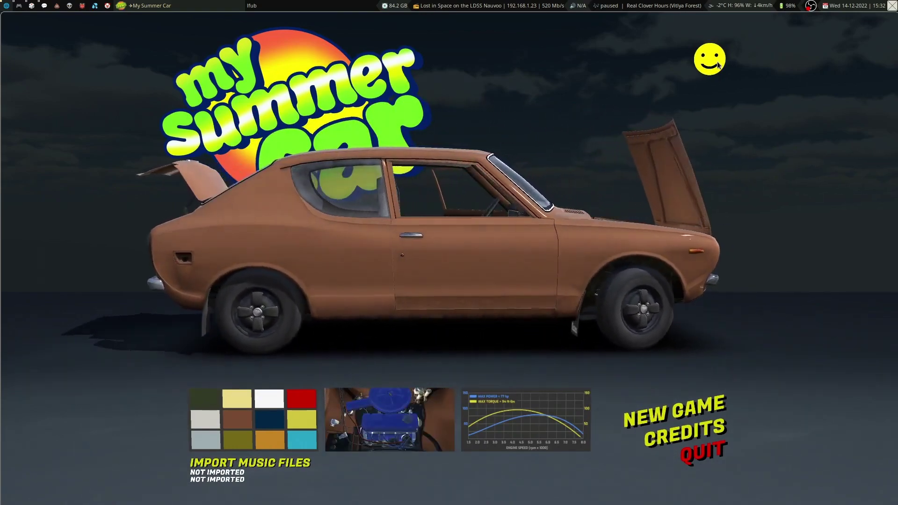
pyautogui.click(719, 64)
pyautogui.click(719, 64)
pyautogui.click(719, 64)
pyautogui.click(718, 63)
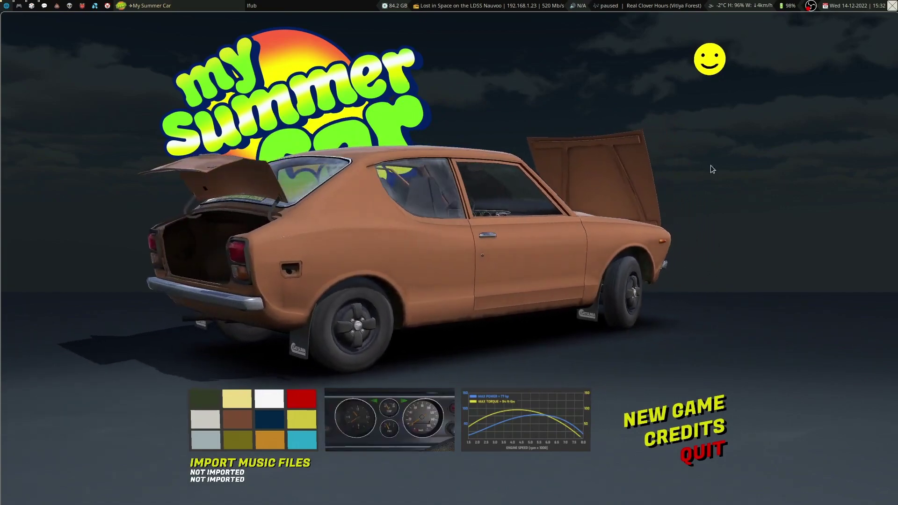
pyautogui.click(679, 412)
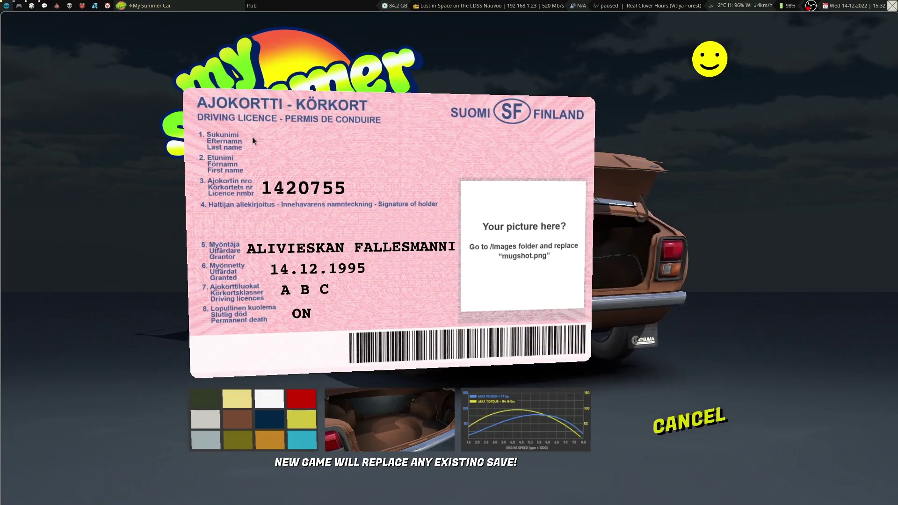
# Type the driver's last and first names on the licence, fixing a mistyped first letter
pyautogui.click(283, 147)
pyautogui.write('S')
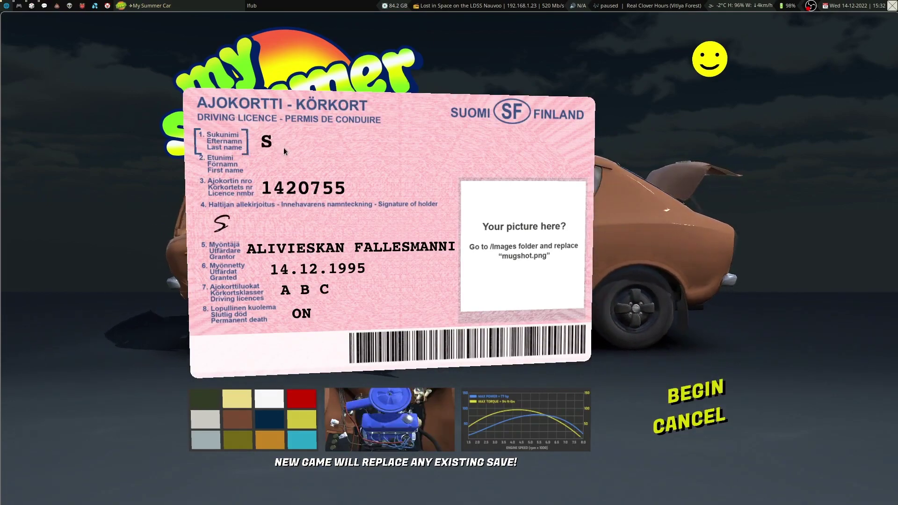
pyautogui.write('HMAR')
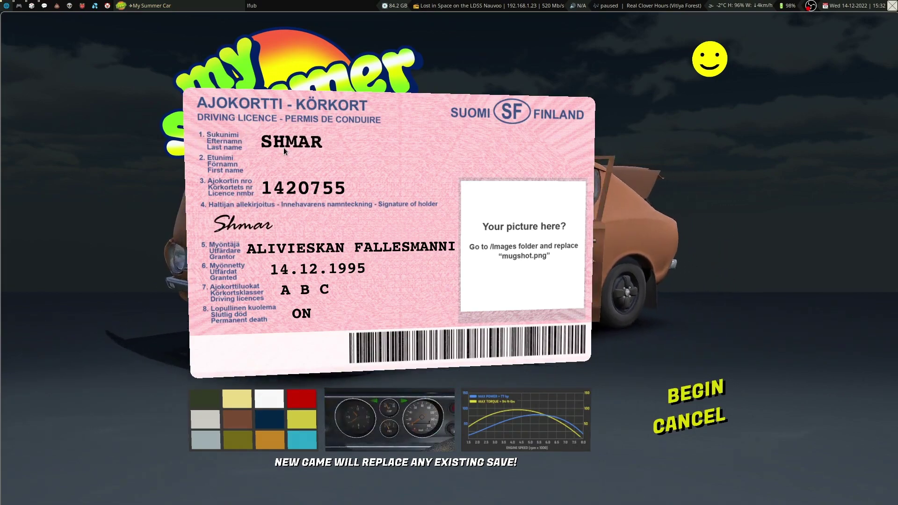
pyautogui.click(280, 163)
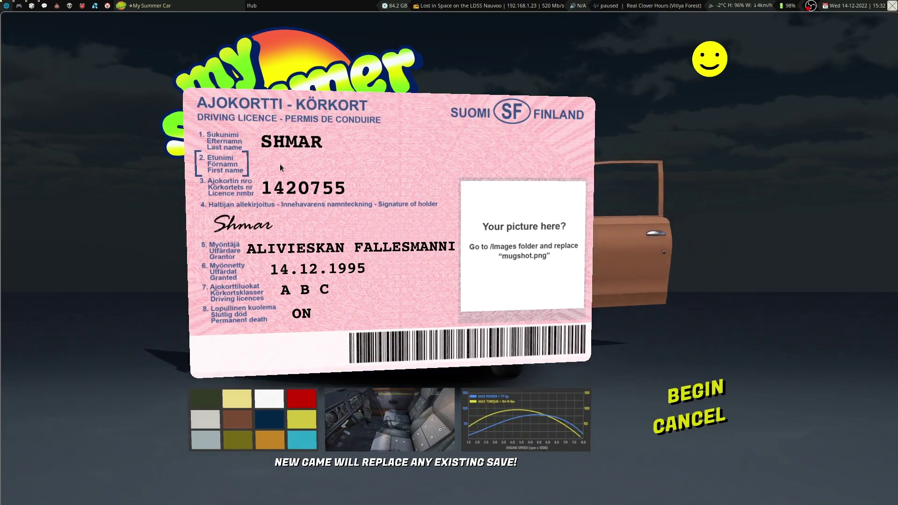
pyautogui.write('S')
pyautogui.press('BackSpace')
pyautogui.write('OZSY')
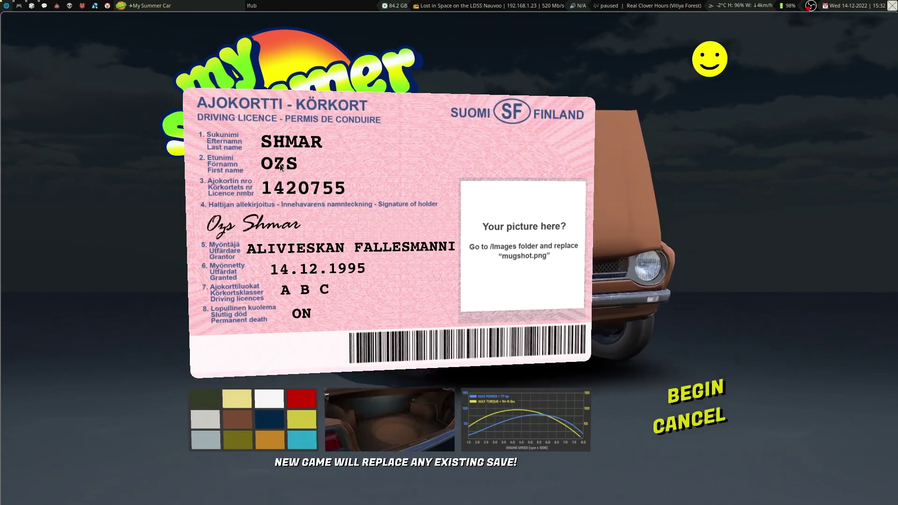
pyautogui.write('NECCI')
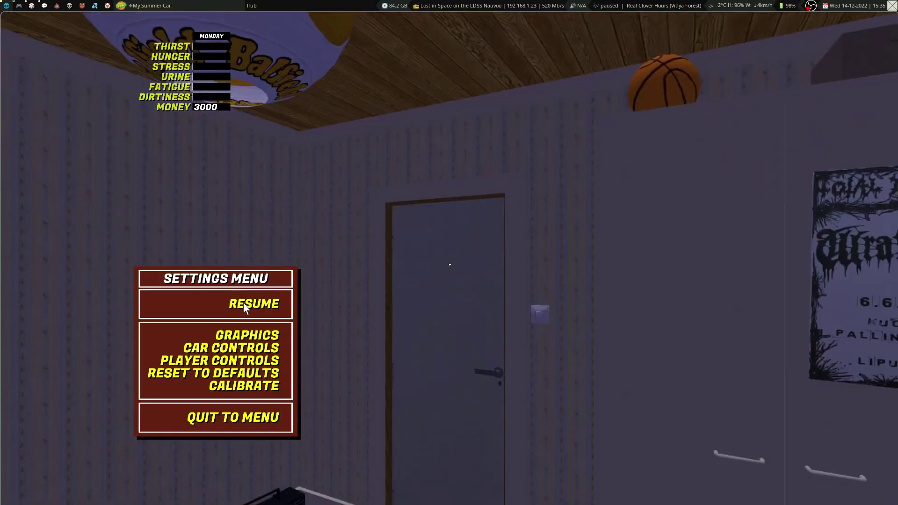
# Quit to the main menu, confirm with YES, and exit My Summer Car
pyautogui.click(245, 417)
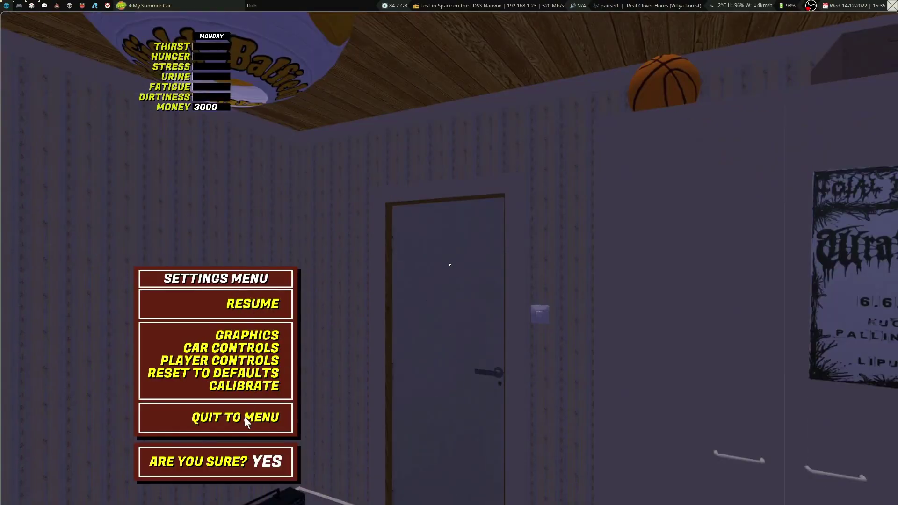
pyautogui.click(272, 462)
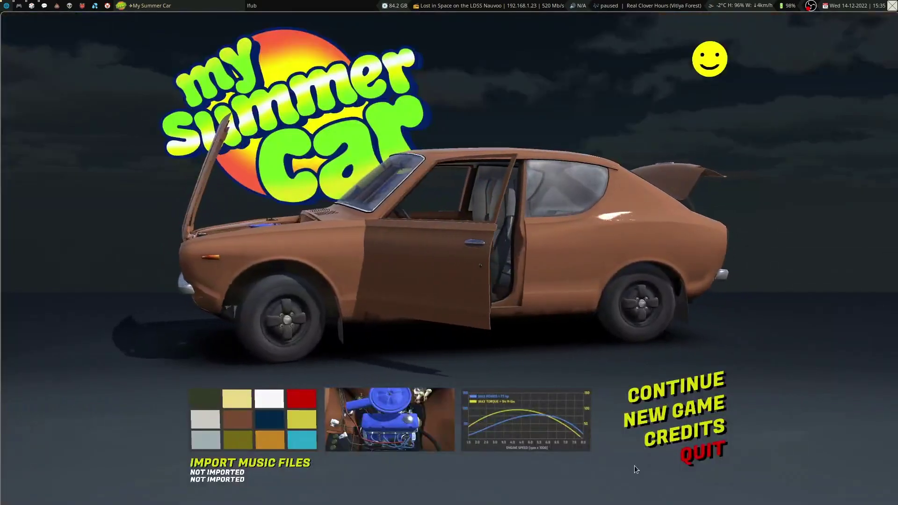
pyautogui.click(701, 456)
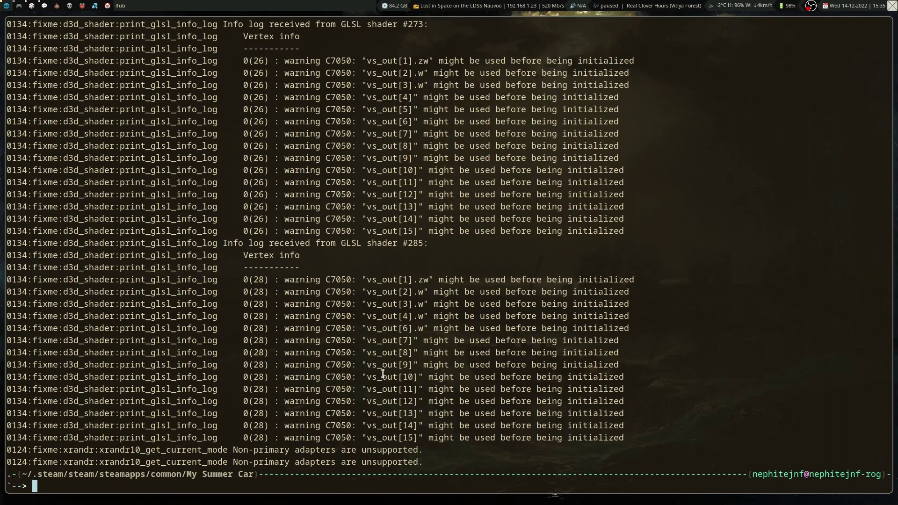
# Start lf with lfub and browse up the game folders from Multiwinia to 7 Days To Die
pyautogui.write('lfub')
pyautogui.press('Return')
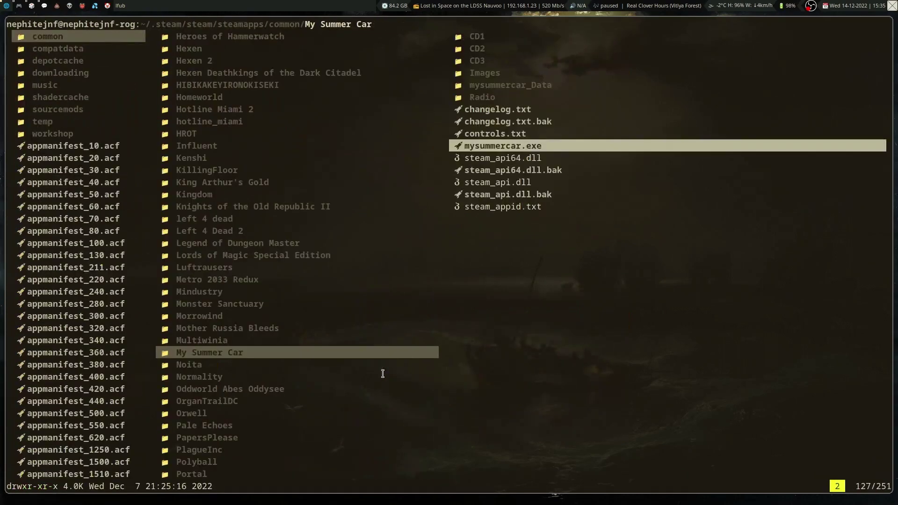
pyautogui.press('k')
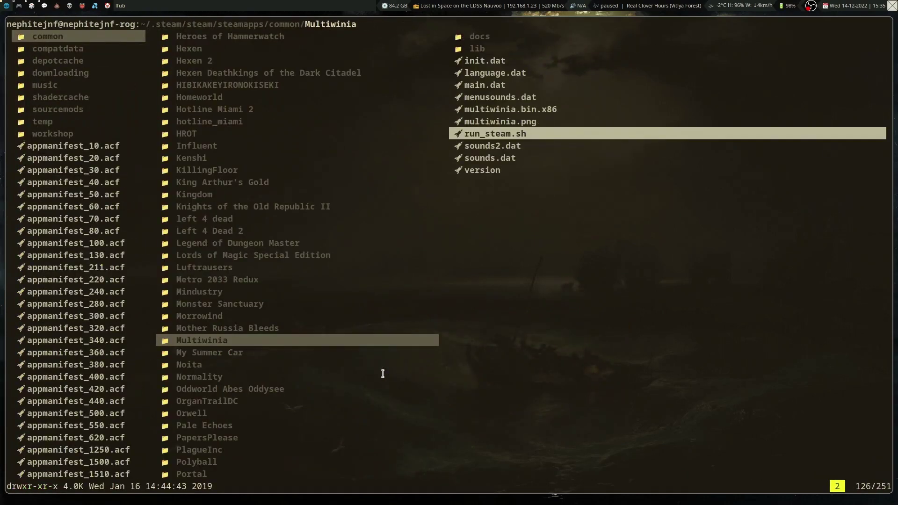
pyautogui.press('k')
pyautogui.press('k')
pyautogui.press('k')
pyautogui.press('k')
pyautogui.press('k')
pyautogui.press('k')
pyautogui.press('k')
pyautogui.press('k')
pyautogui.press('k')
pyautogui.press('k')
pyautogui.press('k')
pyautogui.press('k')
pyautogui.press('k')
pyautogui.press('k')
pyautogui.press('k')
pyautogui.press('k')
pyautogui.press('k')
pyautogui.press('k')
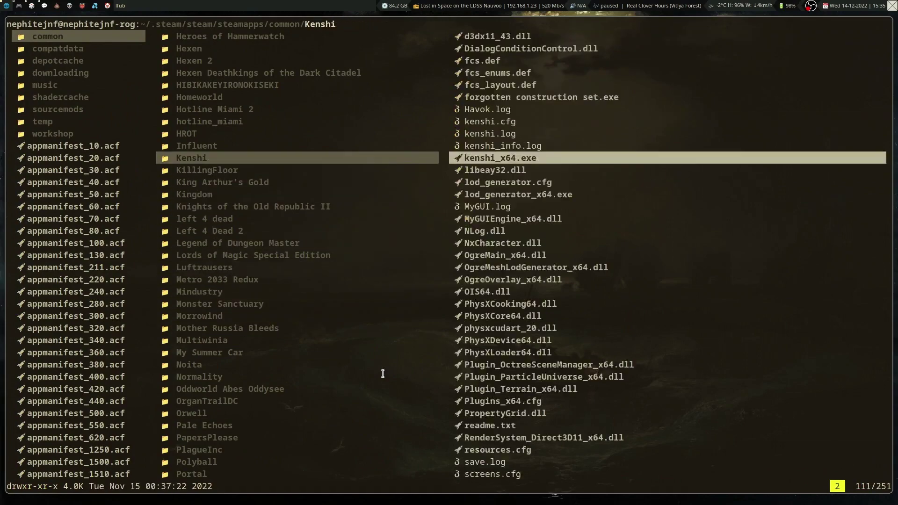
pyautogui.press('k')
pyautogui.press('k')
pyautogui.press('k')
pyautogui.press('k')
pyautogui.press('k')
pyautogui.press('k')
pyautogui.press('k')
pyautogui.press('k')
pyautogui.press('k')
pyautogui.press('k')
pyautogui.press('k')
pyautogui.press('k')
pyautogui.press('k')
pyautogui.press('k')
pyautogui.press('k')
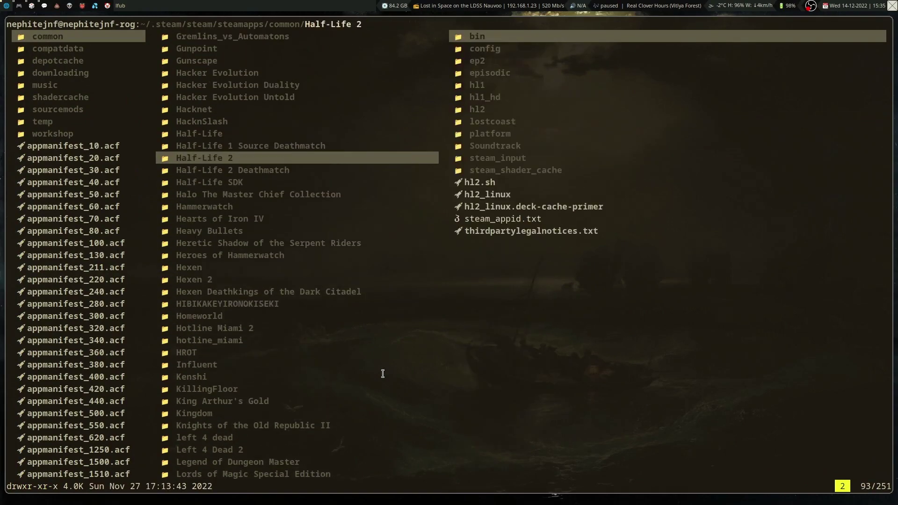
pyautogui.press('k')
pyautogui.press('k')
pyautogui.press('k')
pyautogui.press('k')
pyautogui.press('k')
pyautogui.press('k')
pyautogui.press('k')
pyautogui.press('k')
pyautogui.press('k')
pyautogui.press('k')
pyautogui.press('k')
pyautogui.press('k')
pyautogui.press('k')
pyautogui.press('k')
pyautogui.press('k')
pyautogui.press('k')
pyautogui.press('k')
pyautogui.press('k')
pyautogui.press('k')
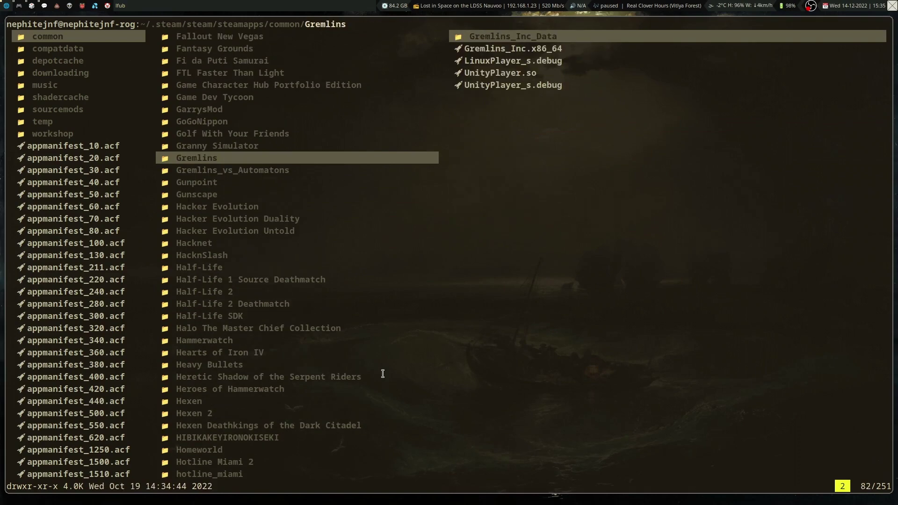
pyautogui.press('k')
pyautogui.press('k')
pyautogui.press('k')
pyautogui.press('k')
pyautogui.press('k')
pyautogui.press('k')
pyautogui.press('k')
pyautogui.press('k')
pyautogui.press('k')
pyautogui.press('k')
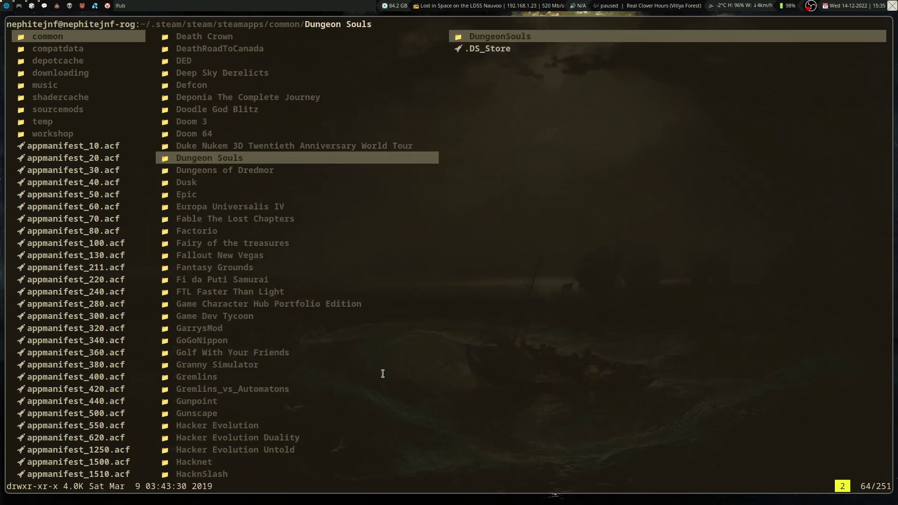
pyautogui.press('j')
pyautogui.press('k')
pyautogui.press('k')
pyautogui.press('k')
pyautogui.press('k')
pyautogui.press('k')
pyautogui.press('k')
pyautogui.press('k')
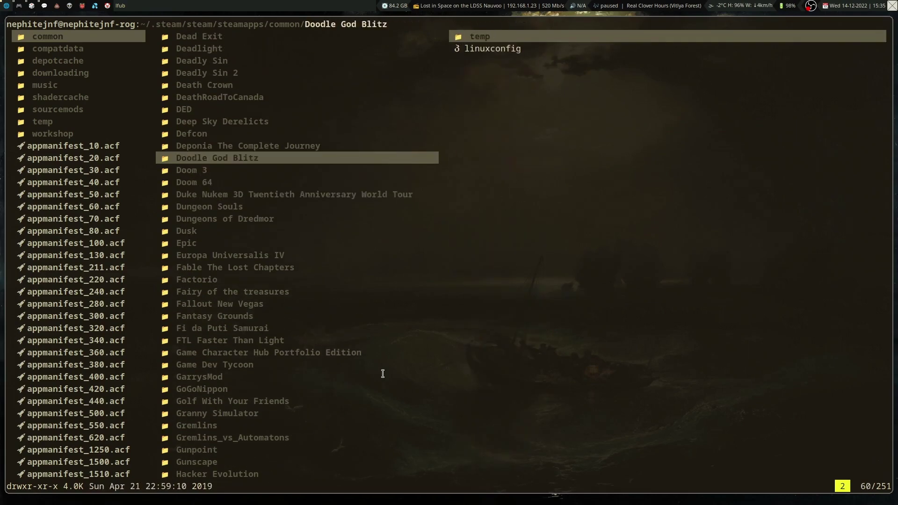
pyautogui.press('k')
pyautogui.press('k')
pyautogui.press('k')
pyautogui.press('k')
pyautogui.press('k')
pyautogui.press('k')
pyautogui.press('k')
pyautogui.press('k')
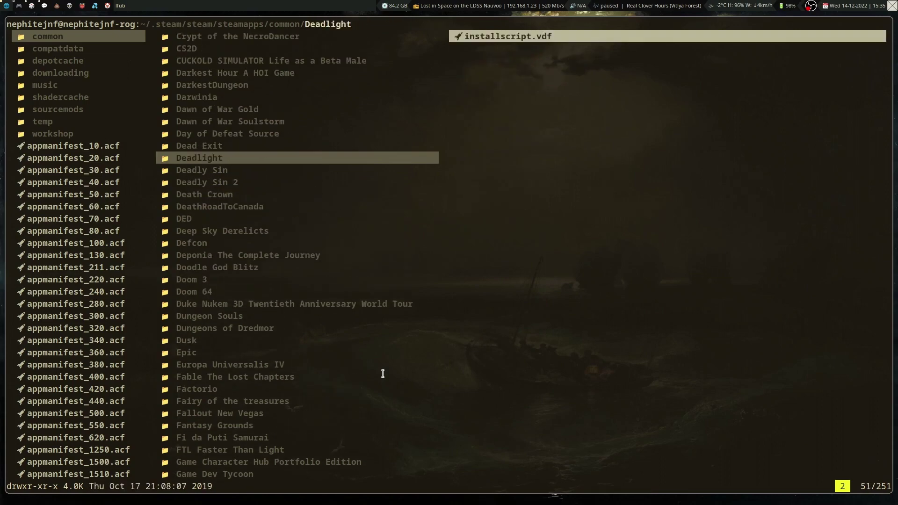
pyautogui.press('k')
pyautogui.press('k')
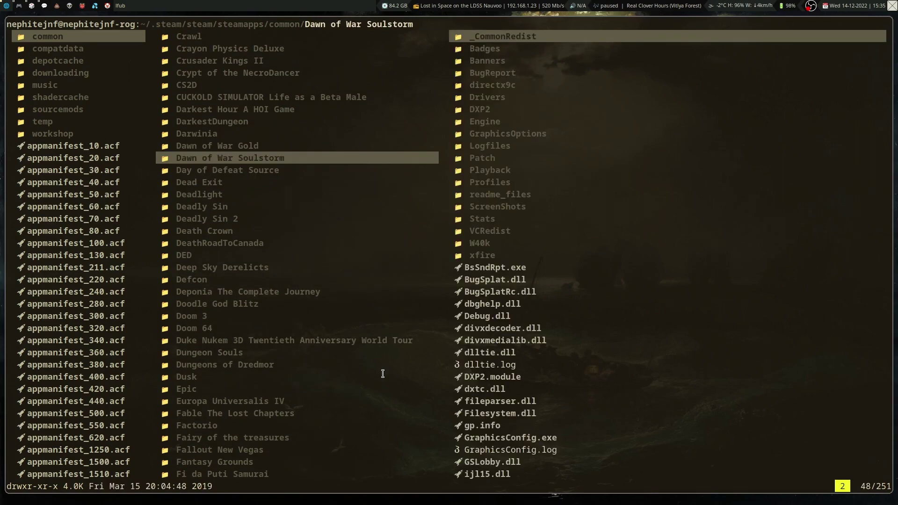
pyautogui.press('k')
pyautogui.press('k')
pyautogui.press('k')
pyautogui.press('k')
pyautogui.press('k')
pyautogui.press('k')
pyautogui.press('k')
pyautogui.press('k')
pyautogui.press('k')
pyautogui.press('k')
pyautogui.press('k')
pyautogui.press('k')
pyautogui.press('k')
pyautogui.press('k')
pyautogui.press('k')
pyautogui.press('k')
pyautogui.press('k')
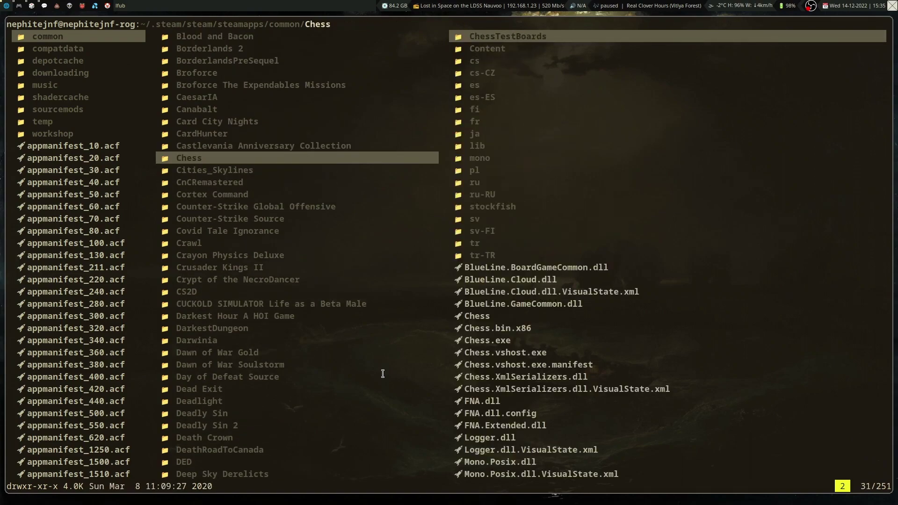
pyautogui.press('k')
pyautogui.press('k')
pyautogui.press('k')
pyautogui.press('k')
pyautogui.press('k')
pyautogui.press('k')
pyautogui.press('k')
pyautogui.press('k')
pyautogui.press('k')
pyautogui.press('k')
pyautogui.press('k')
pyautogui.press('k')
pyautogui.press('k')
pyautogui.press('k')
pyautogui.press('k')
pyautogui.press('k')
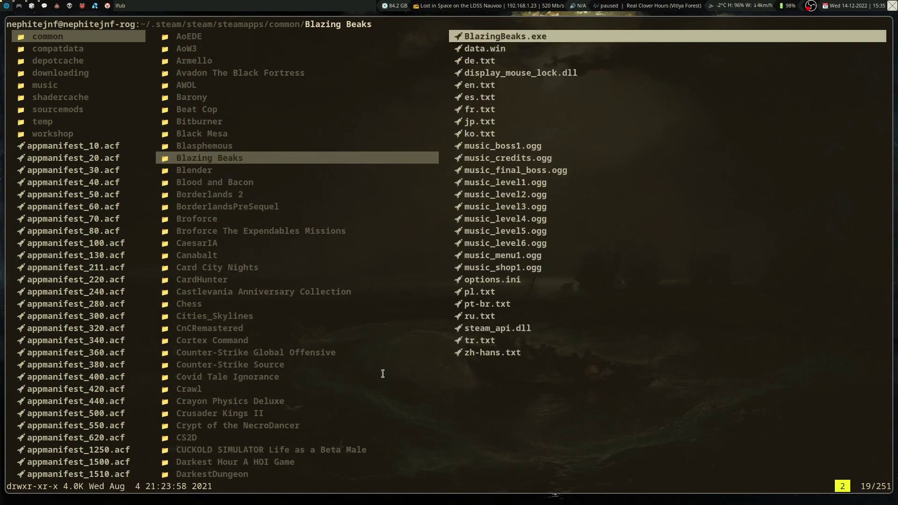
pyautogui.press('k')
pyautogui.press('k')
pyautogui.press('k')
pyautogui.press('k')
pyautogui.press('k')
pyautogui.press('k')
pyautogui.press('k')
pyautogui.press('k')
pyautogui.press('k')
pyautogui.press('k')
pyautogui.press('k')
pyautogui.press('k')
pyautogui.press('k')
pyautogui.press('k')
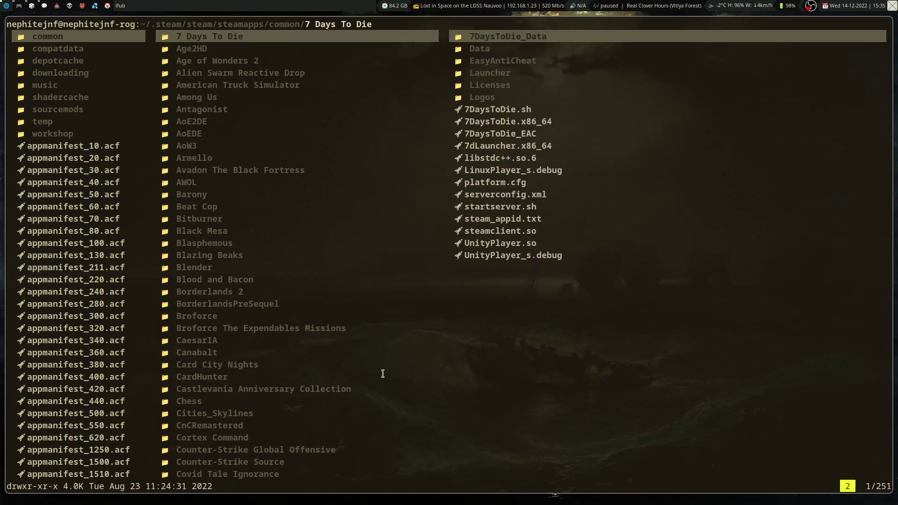
# Wrap to the list bottom and browse up from Total Annihilation to Stellaris
pyautogui.press('k')
pyautogui.press('k')
pyautogui.press('k')
pyautogui.press('k')
pyautogui.press('k')
pyautogui.press('k')
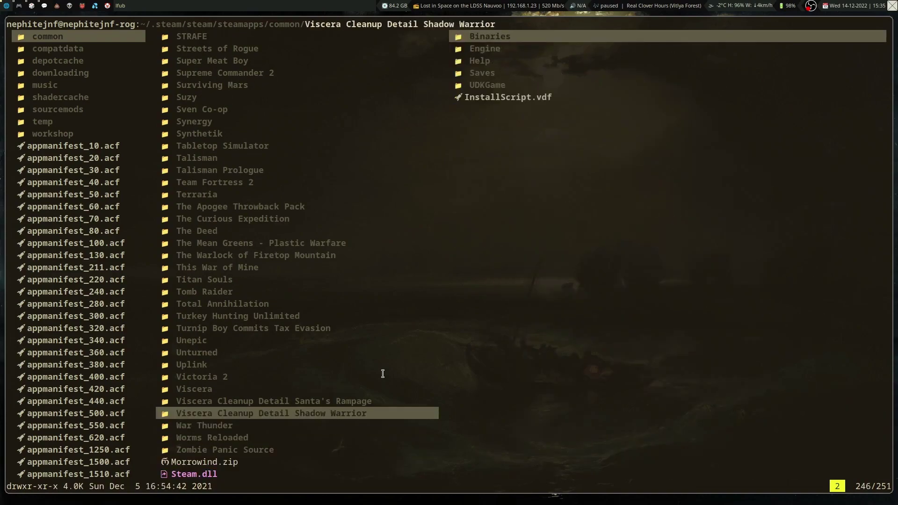
pyautogui.press('k')
pyautogui.press('k')
pyautogui.press('k')
pyautogui.press('k')
pyautogui.press('k')
pyautogui.press('k')
pyautogui.press('k')
pyautogui.press('k')
pyautogui.press('k')
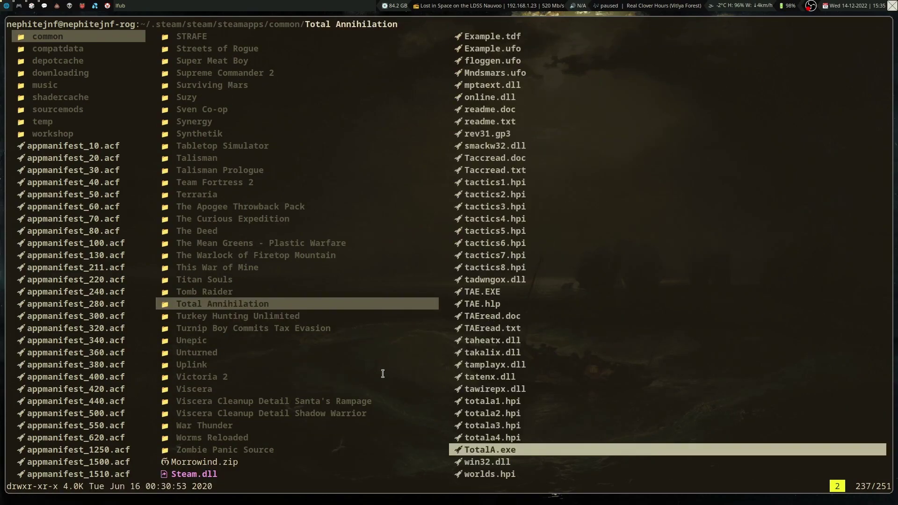
pyautogui.press('k')
pyautogui.press('j')
pyautogui.press('k')
pyautogui.press('k')
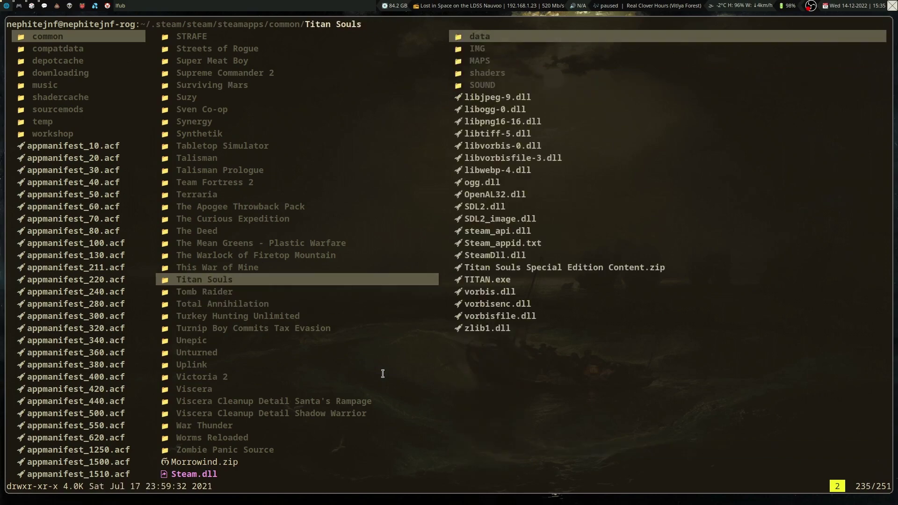
pyautogui.press('k')
pyautogui.press('k')
pyautogui.press('k')
pyautogui.press('k')
pyautogui.press('k')
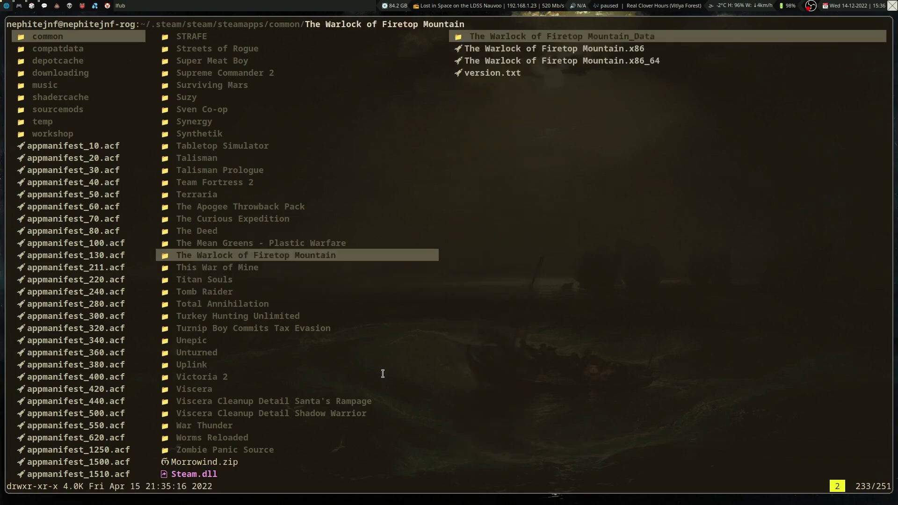
pyautogui.press('k')
pyautogui.press('k')
pyautogui.press('k')
pyautogui.press('k')
pyautogui.press('k')
pyautogui.press('k')
pyautogui.press('k')
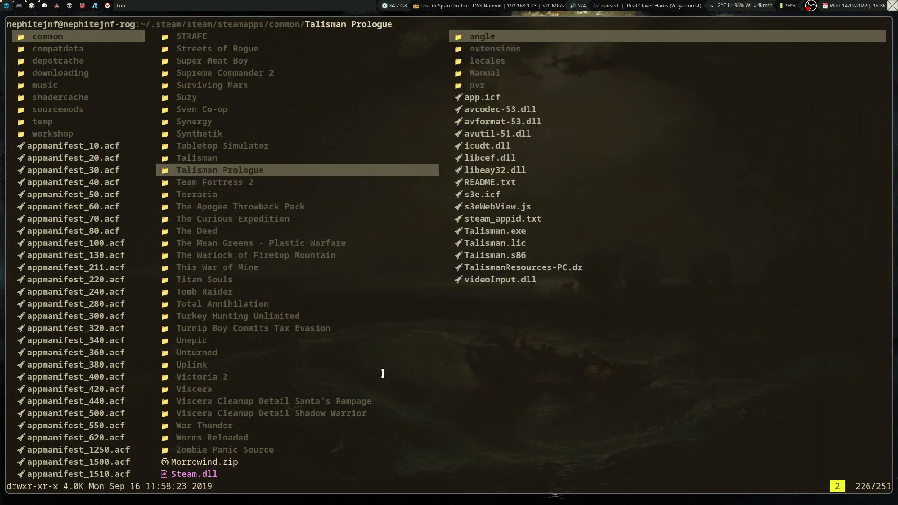
pyautogui.press('j')
pyautogui.press('j')
pyautogui.press('k')
pyautogui.press('k')
pyautogui.press('k')
pyautogui.press('k')
pyautogui.press('k')
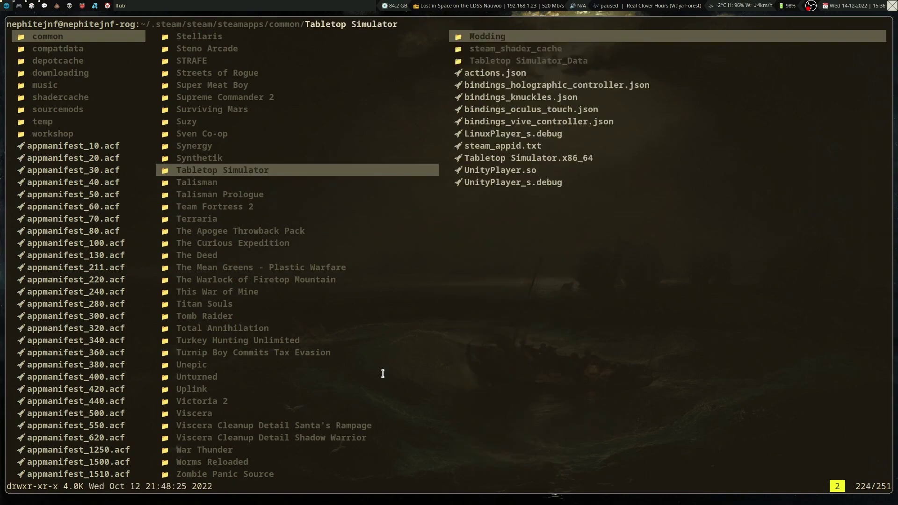
pyautogui.press('k')
pyautogui.press('k')
pyautogui.press('k')
pyautogui.press('k')
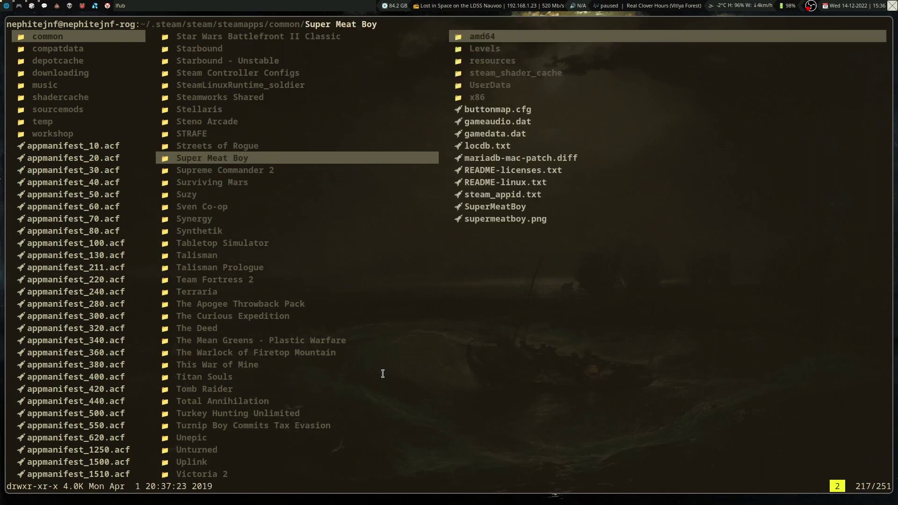
pyautogui.press('k')
pyautogui.press('k')
pyautogui.press('k')
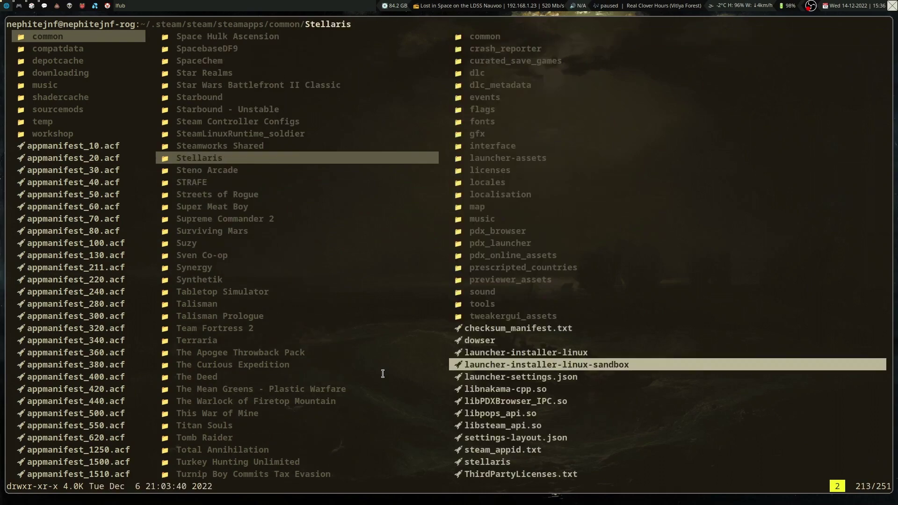
pyautogui.press('k')
# Continue past Steamworks Shared, Space Hulk Ascension and Skyrim to Sins of a Solar Empire Trinity
pyautogui.press('j')
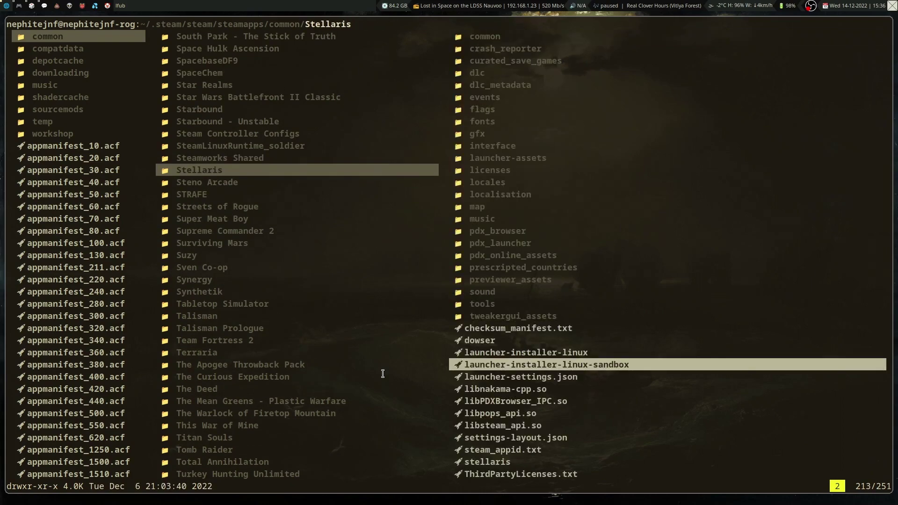
pyautogui.press('k')
pyautogui.press('j')
pyautogui.press('k')
pyautogui.press('k')
pyautogui.press('k')
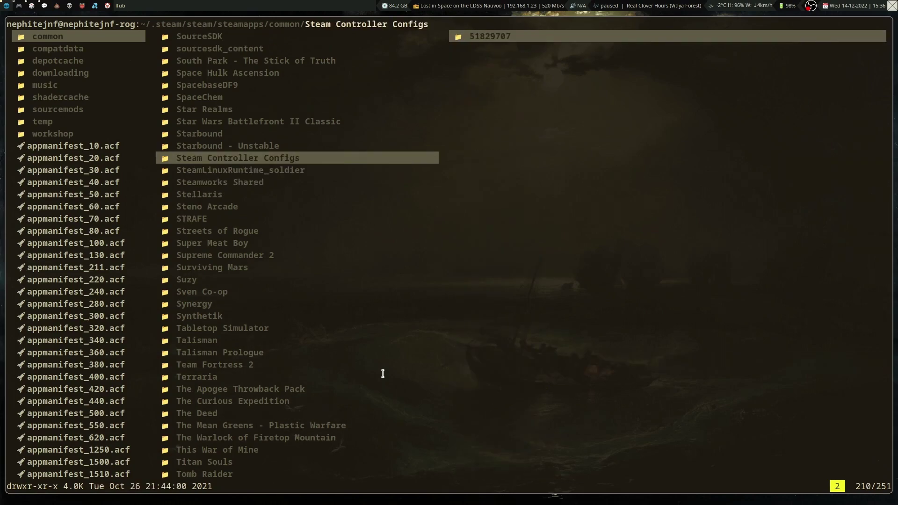
pyautogui.press('k')
pyautogui.press('k')
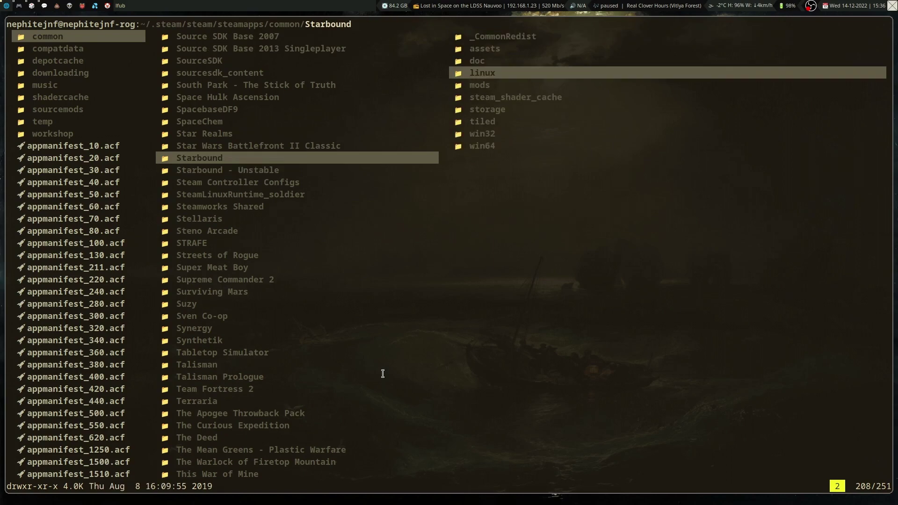
pyautogui.press('k')
pyautogui.press('k')
pyautogui.press('k')
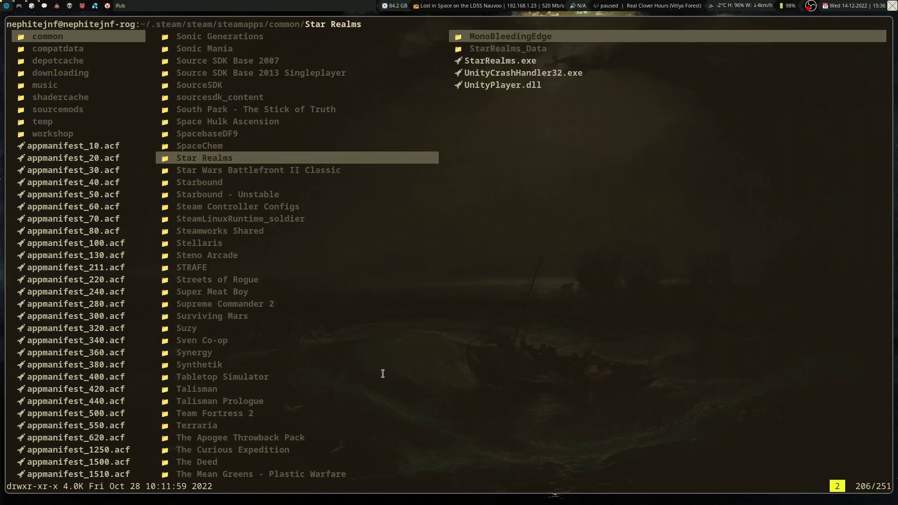
pyautogui.press('k')
pyautogui.press('k')
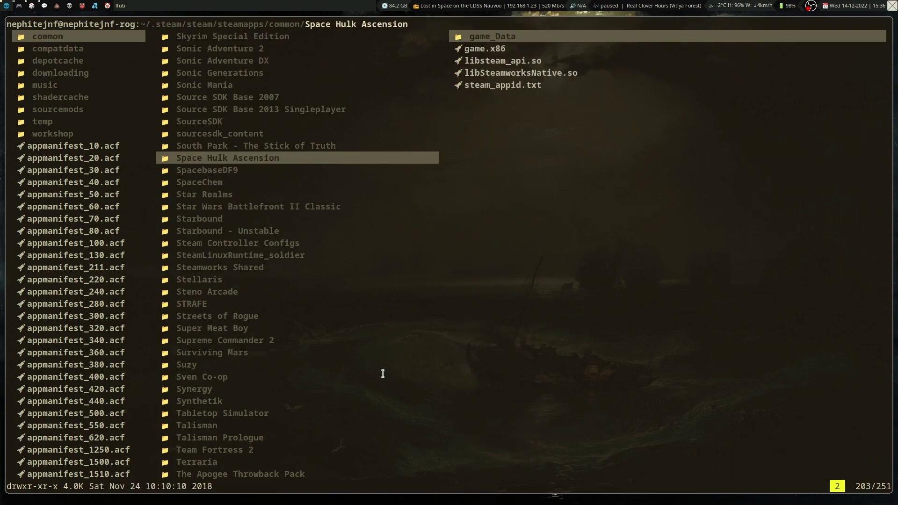
pyautogui.press('k')
pyautogui.press('k')
pyautogui.press('k')
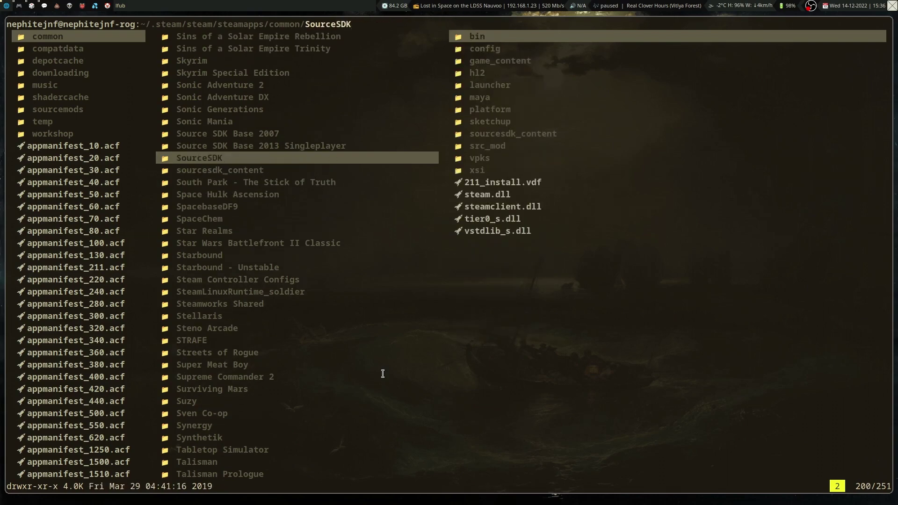
pyautogui.press('k')
pyautogui.press('k')
pyautogui.press('k')
pyautogui.press('k')
pyautogui.press('k')
pyautogui.press('k')
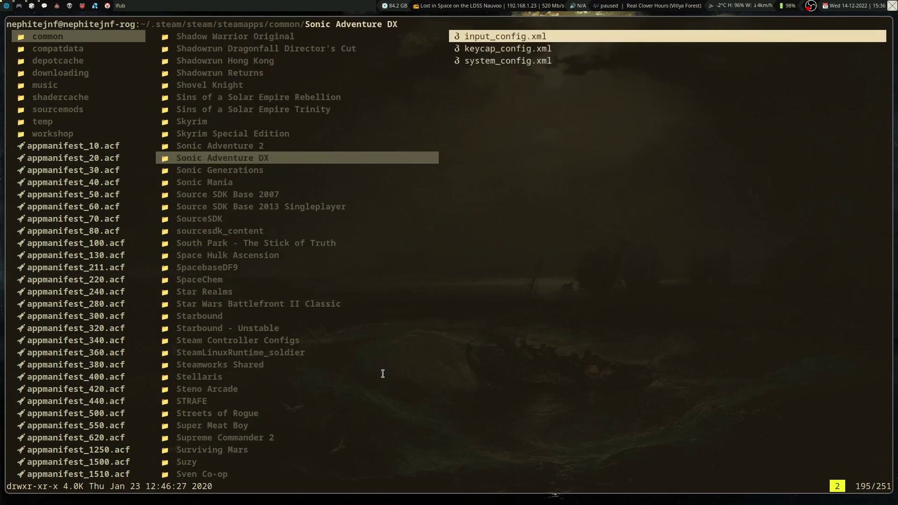
pyautogui.press('k')
pyautogui.press('k')
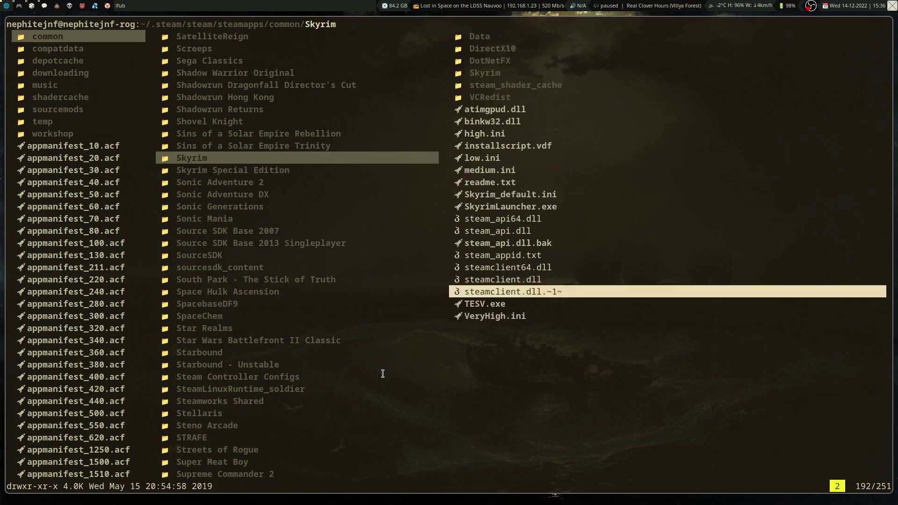
pyautogui.press('k')
pyautogui.press('j')
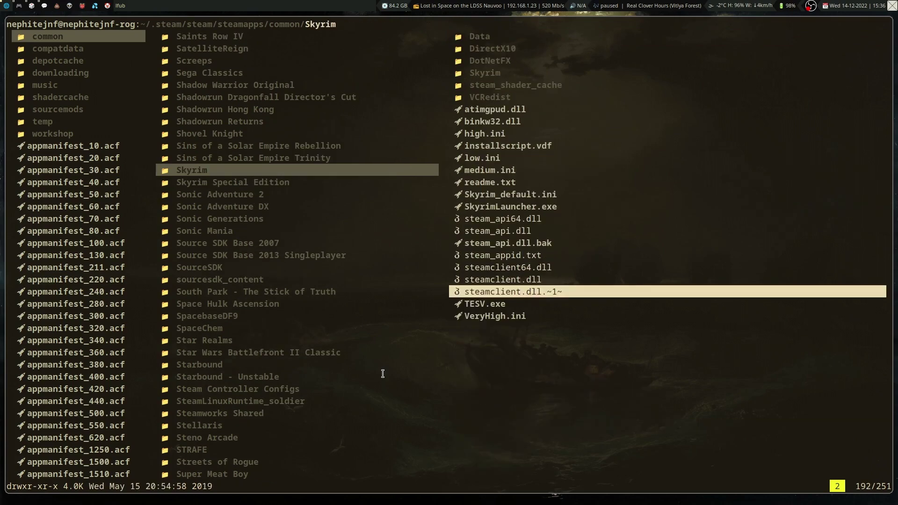
pyautogui.press('k')
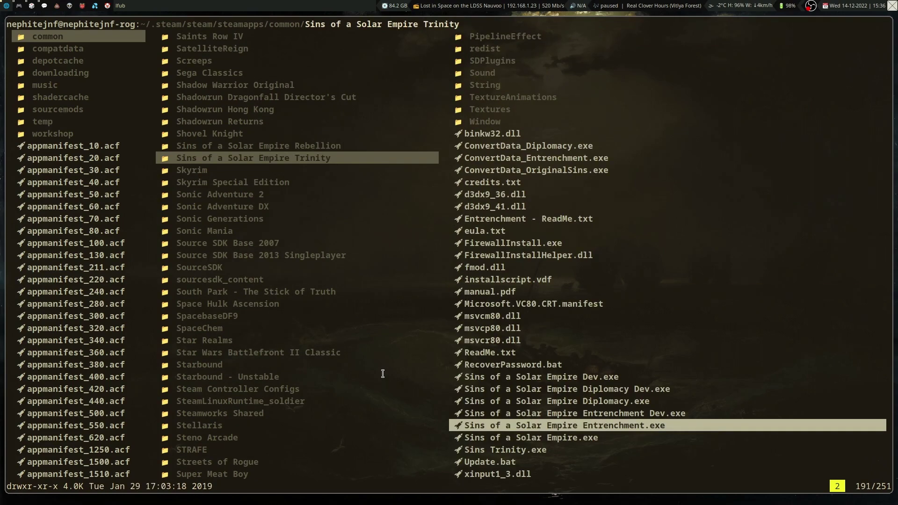
# Select and open the Sins of a Solar Empire Rebellion folder
pyautogui.press('k')
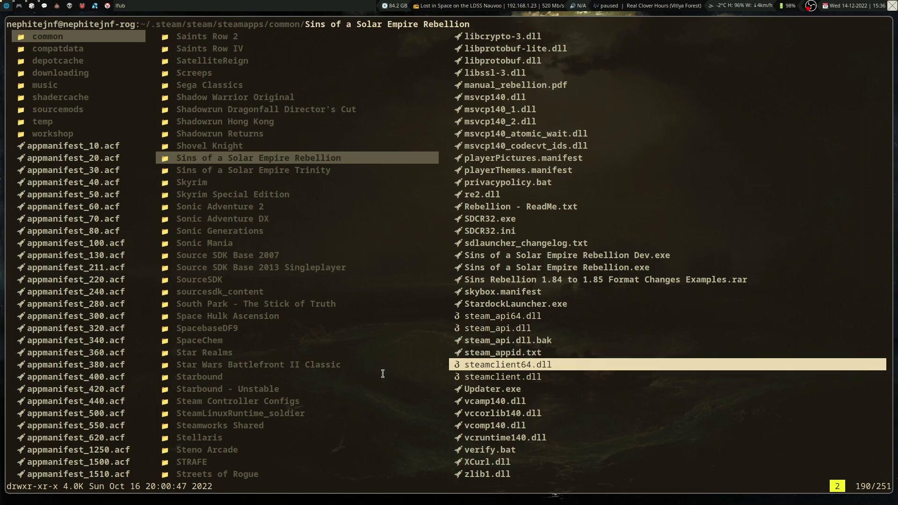
pyautogui.press('k')
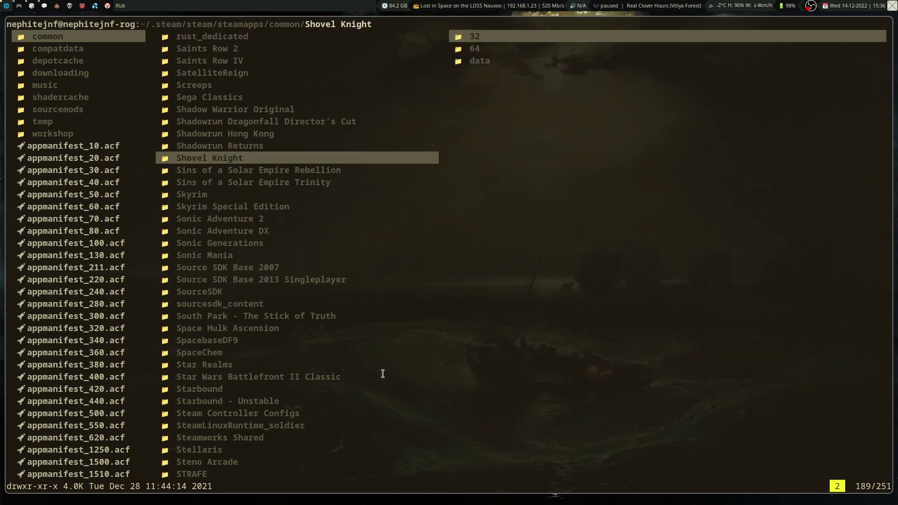
pyautogui.press('j')
pyautogui.press('l')
# Look over steam_appid.txt, the Rebellion and Dev executables, the ReadMe and re2.dll
pyautogui.press('k')
pyautogui.press('k')
pyautogui.press('k')
pyautogui.press('k')
pyautogui.press('k')
pyautogui.press('k')
pyautogui.press('k')
pyautogui.press('k')
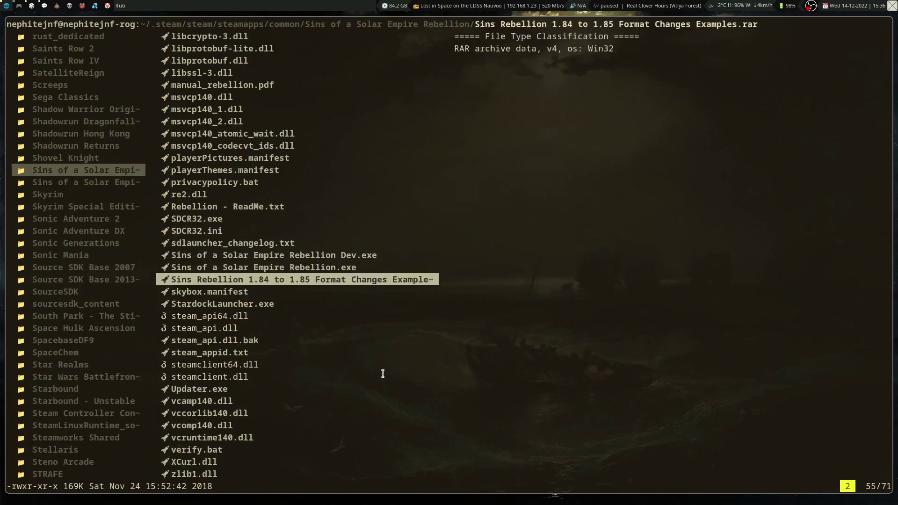
pyautogui.press('k')
pyautogui.press('k')
pyautogui.press('j')
pyautogui.press('j')
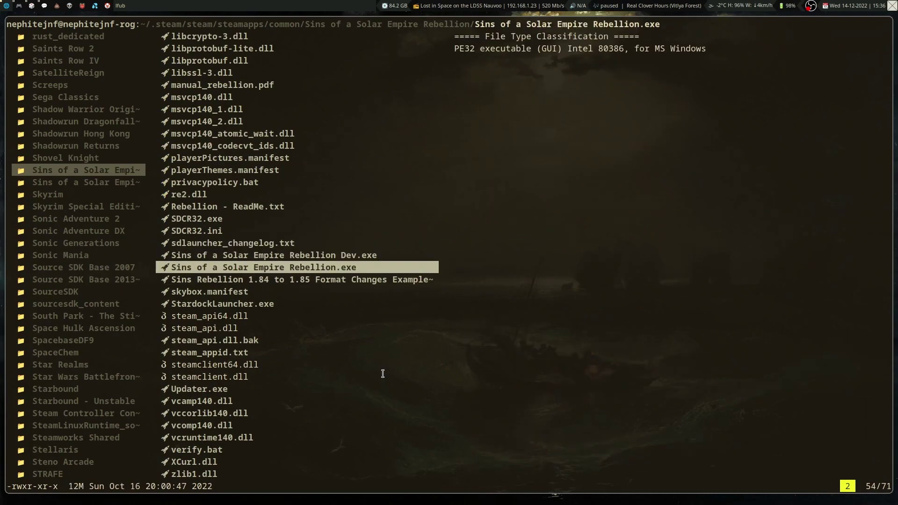
pyautogui.press('k')
pyautogui.press('k')
pyautogui.press('k')
pyautogui.press('k')
pyautogui.press('k')
pyautogui.press('k')
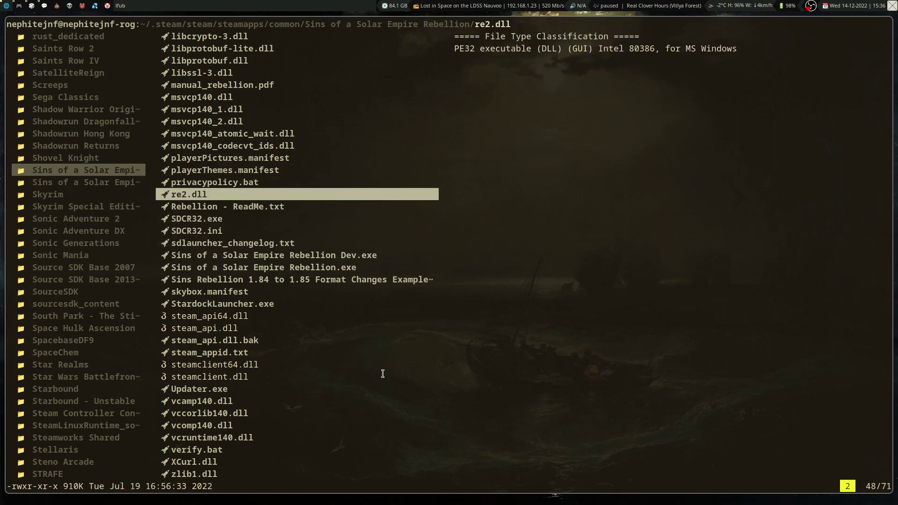
pyautogui.press('j')
pyautogui.press('j')
pyautogui.press('j')
pyautogui.press('j')
pyautogui.press('j')
pyautogui.press('j')
pyautogui.press('j')
pyautogui.press('k')
pyautogui.press('k')
pyautogui.press('k')
pyautogui.press('j')
pyautogui.press('j')
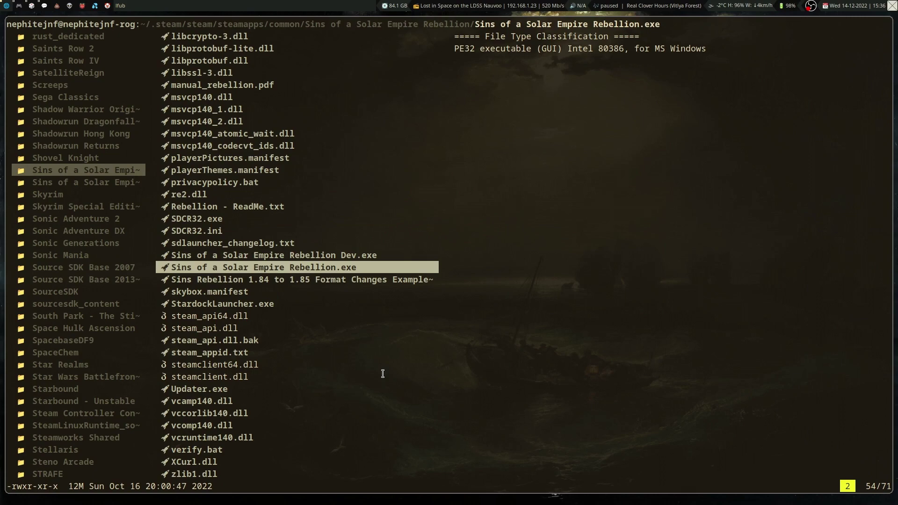
# Back out to the Steam common folder and climb the list from Shovel Knight to Proton 3.16 Beta
pyautogui.press('h')
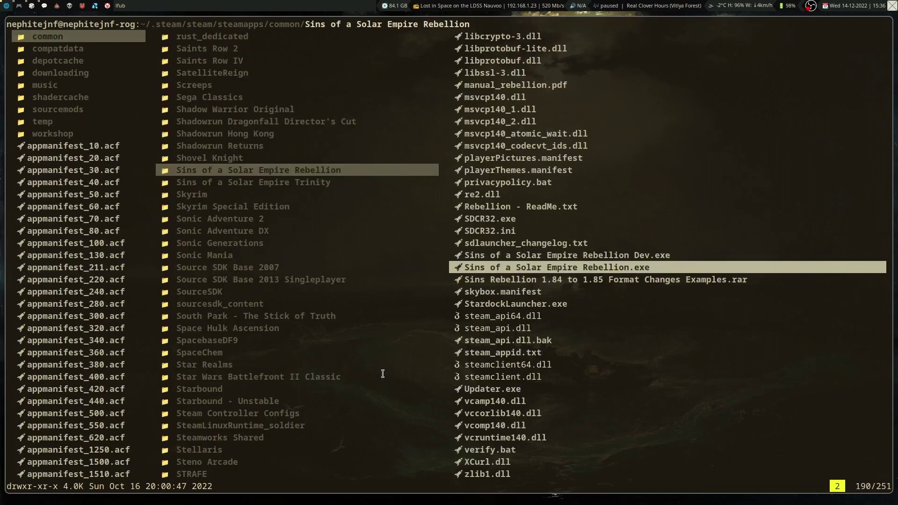
pyautogui.press('k')
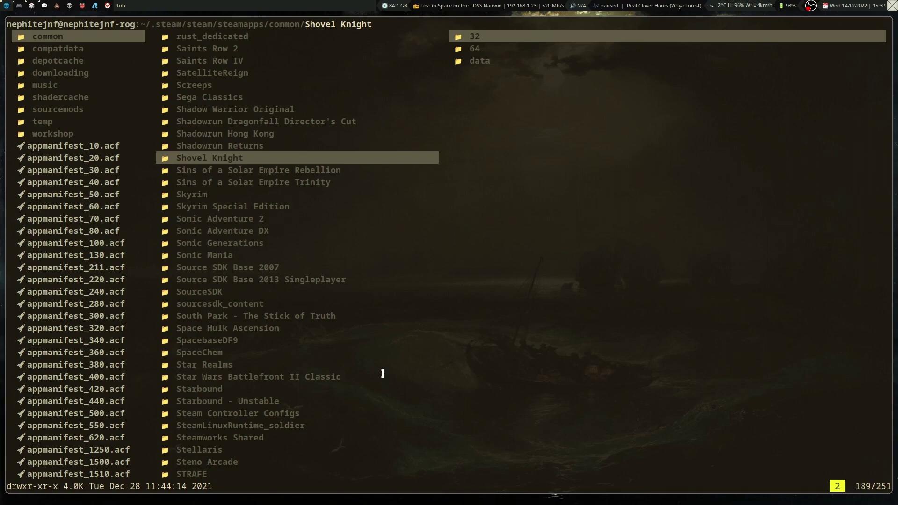
pyautogui.press('k')
pyautogui.press('k')
pyautogui.press('k')
pyautogui.press('k')
pyautogui.press('k')
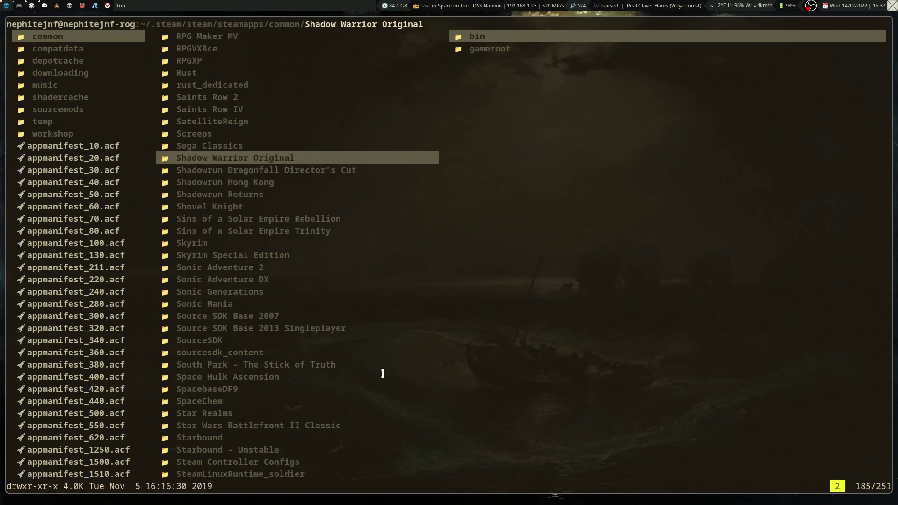
pyautogui.press('k')
pyautogui.press('k')
pyautogui.press('j')
pyautogui.press('k')
pyautogui.press('k')
pyautogui.press('k')
pyautogui.press('k')
pyautogui.press('k')
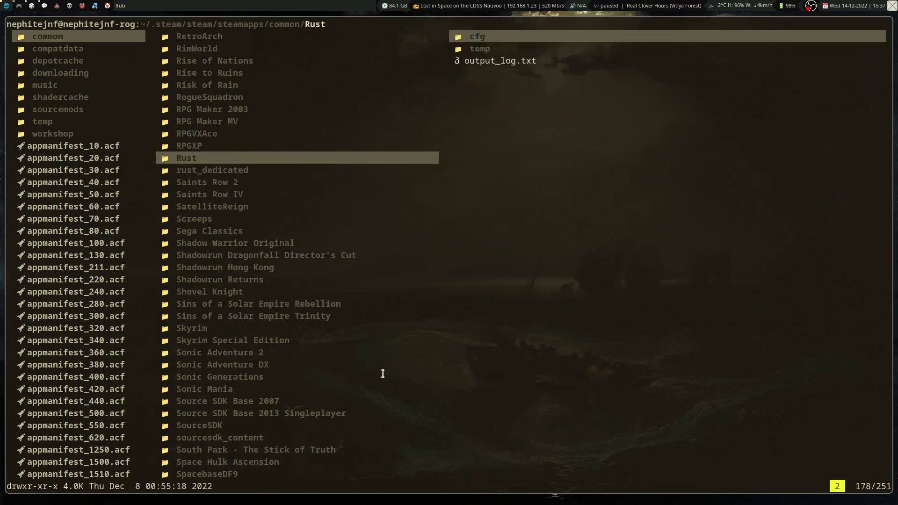
pyautogui.press('k')
pyautogui.press('k')
pyautogui.press('k')
pyautogui.press('k')
pyautogui.press('k')
pyautogui.press('k')
pyautogui.press('k')
pyautogui.press('k')
pyautogui.press('k')
pyautogui.press('k')
pyautogui.press('k')
pyautogui.press('k')
pyautogui.press('k')
pyautogui.press('k')
pyautogui.press('k')
pyautogui.press('k')
pyautogui.press('k')
pyautogui.press('k')
pyautogui.press('k')
pyautogui.press('k')
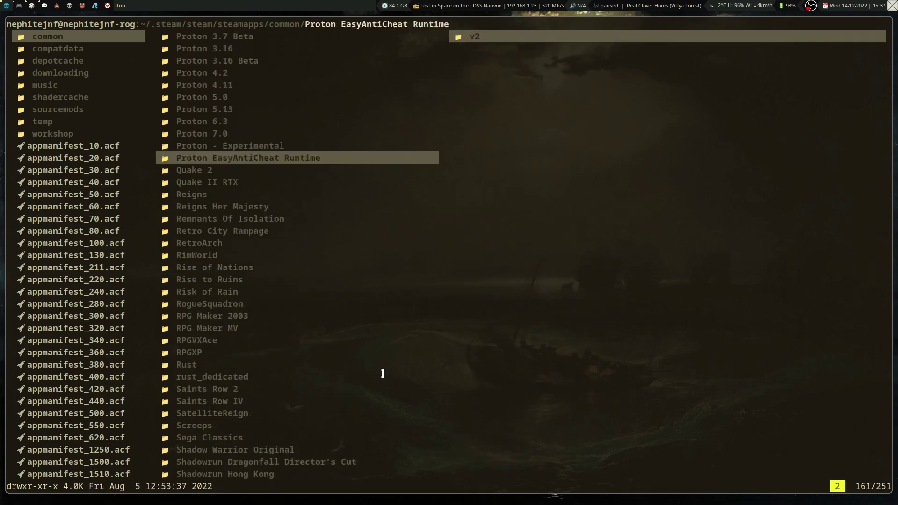
pyautogui.press('k')
pyautogui.press('k')
pyautogui.press('k')
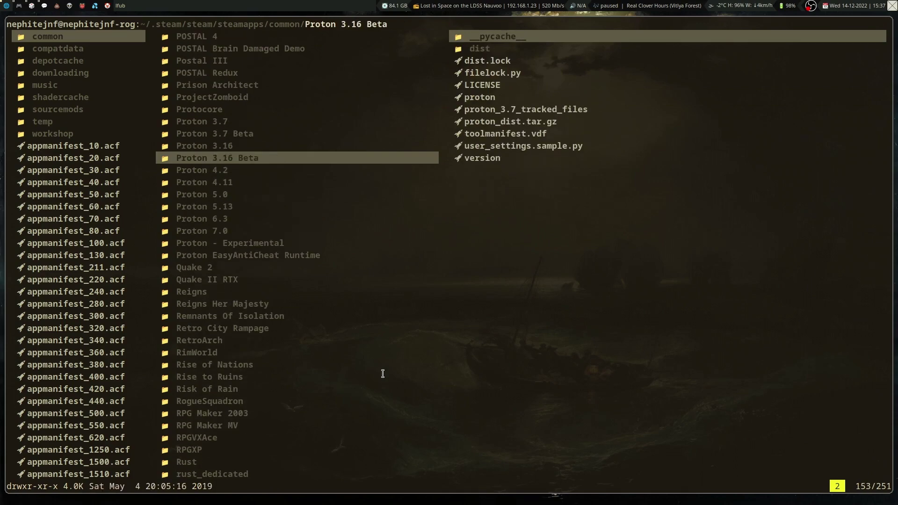
pyautogui.press('k')
pyautogui.press('k')
pyautogui.press('k')
pyautogui.press('k')
pyautogui.press('k')
pyautogui.press('k')
pyautogui.press('k')
pyautogui.press('k')
pyautogui.press('k')
pyautogui.press('k')
pyautogui.press('k')
pyautogui.press('k')
pyautogui.press('k')
pyautogui.press('k')
pyautogui.press('k')
pyautogui.press('k')
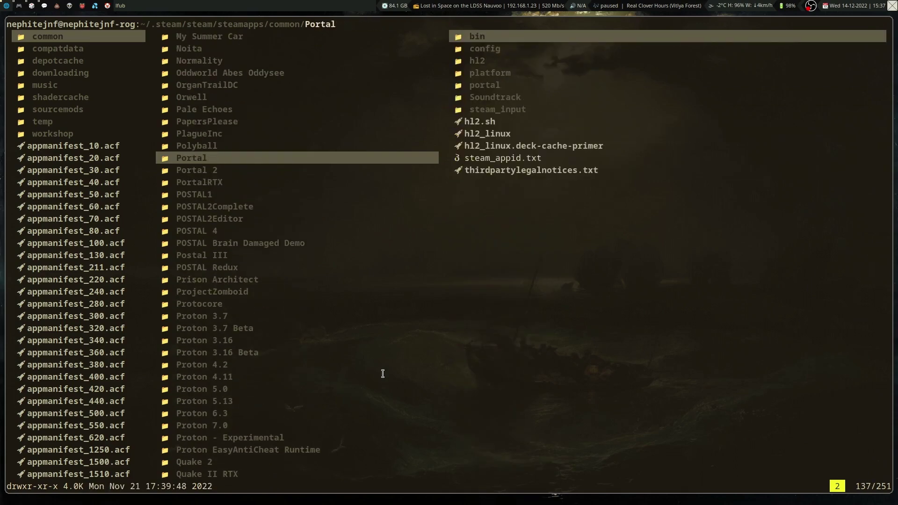
# Move up past Noita and Morrowind into Metro 2033 Redux and select its metro executable
pyautogui.press('k')
pyautogui.press('k')
pyautogui.press('k')
pyautogui.press('k')
pyautogui.press('k')
pyautogui.press('k')
pyautogui.press('k')
pyautogui.press('k')
pyautogui.press('k')
pyautogui.press('k')
pyautogui.press('k')
pyautogui.press('k')
pyautogui.press('k')
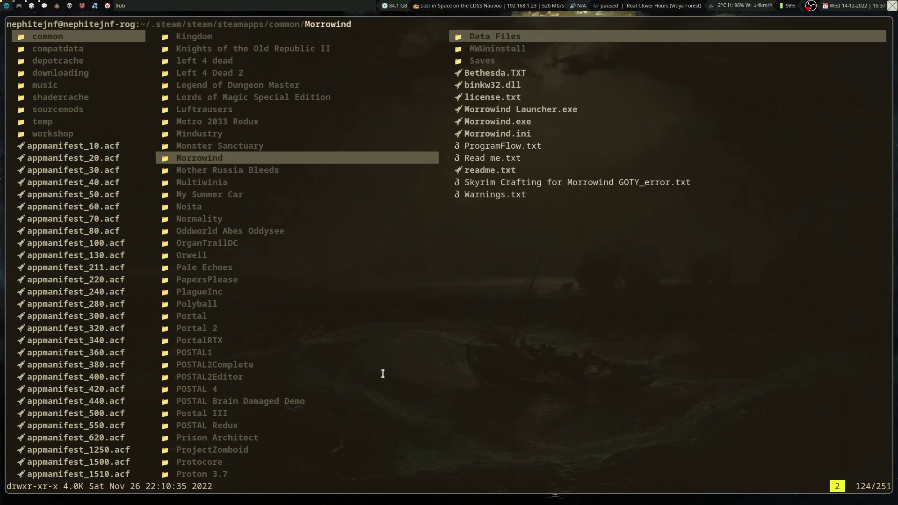
pyautogui.press('k')
pyautogui.press('k')
pyautogui.press('k')
pyautogui.press('l')
pyautogui.press('k')
pyautogui.press('k')
pyautogui.press('k')
pyautogui.press('k')
pyautogui.press('k')
pyautogui.press('k')
pyautogui.press('k')
pyautogui.press('k')
pyautogui.press('k')
pyautogui.press('k')
pyautogui.press('k')
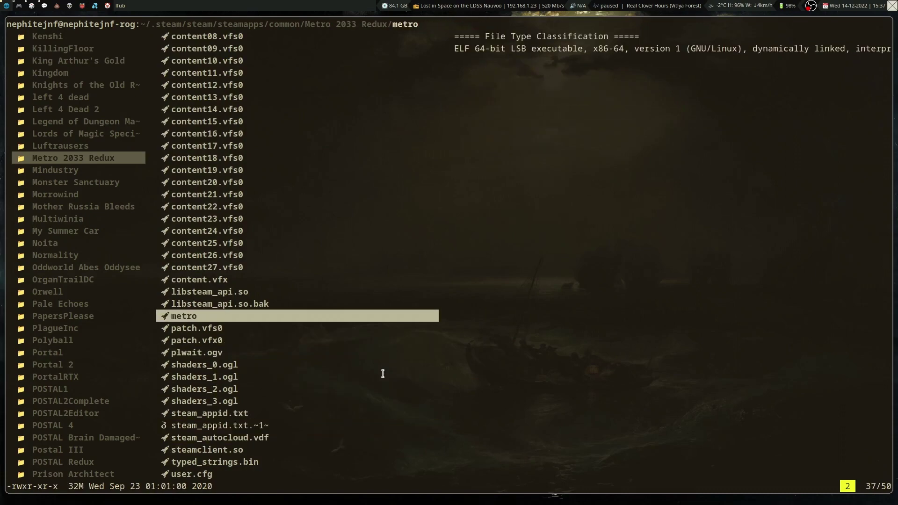
# Launch metro with prime-run, then use xkill to kill the terminal showing its launch log
pyautogui.press('e')
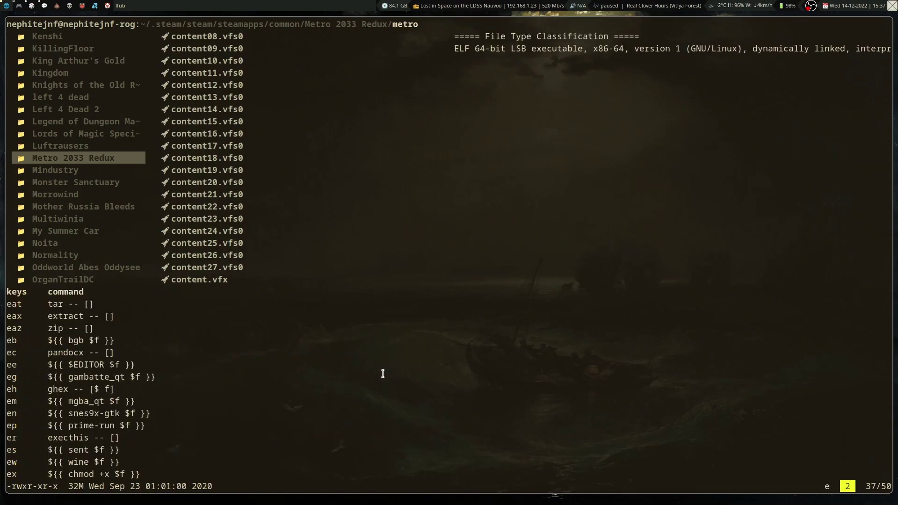
pyautogui.press('p')
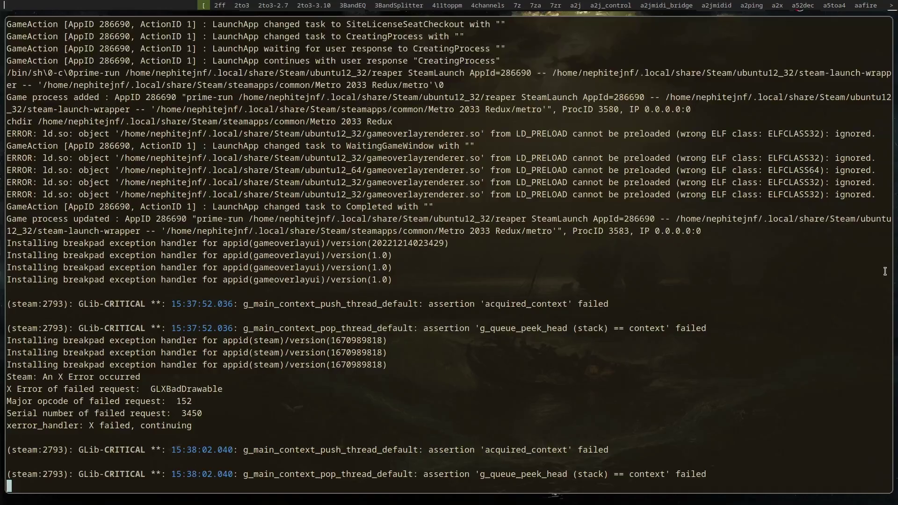
pyautogui.write('xkii')
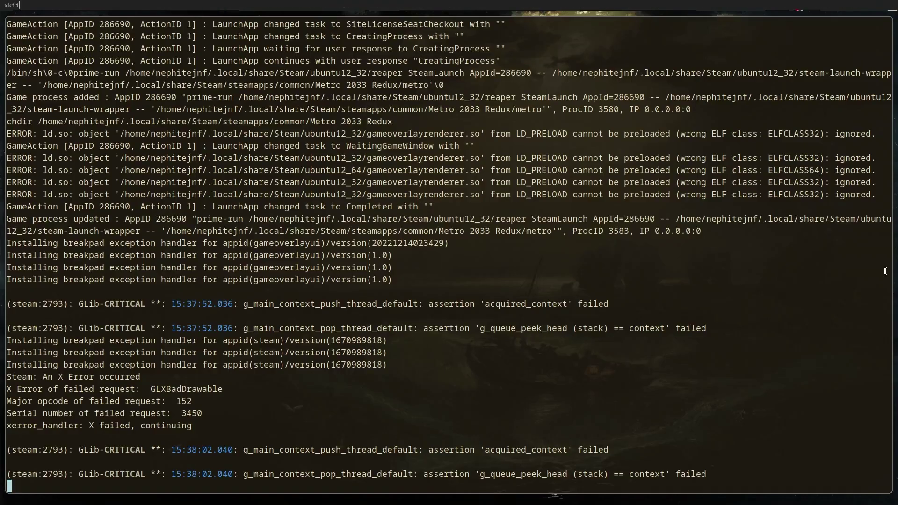
pyautogui.press('BackSpace')
pyautogui.write('ll')
pyautogui.press('Return')
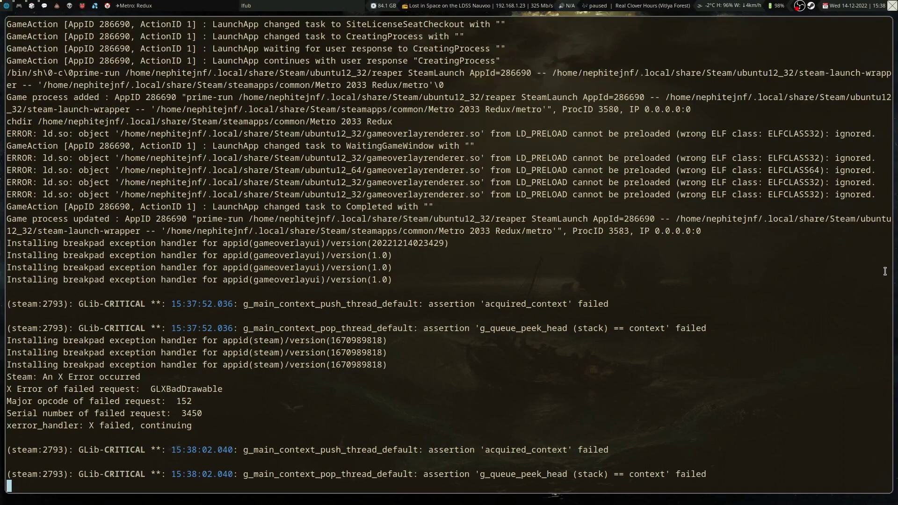
pyautogui.click(886, 272)
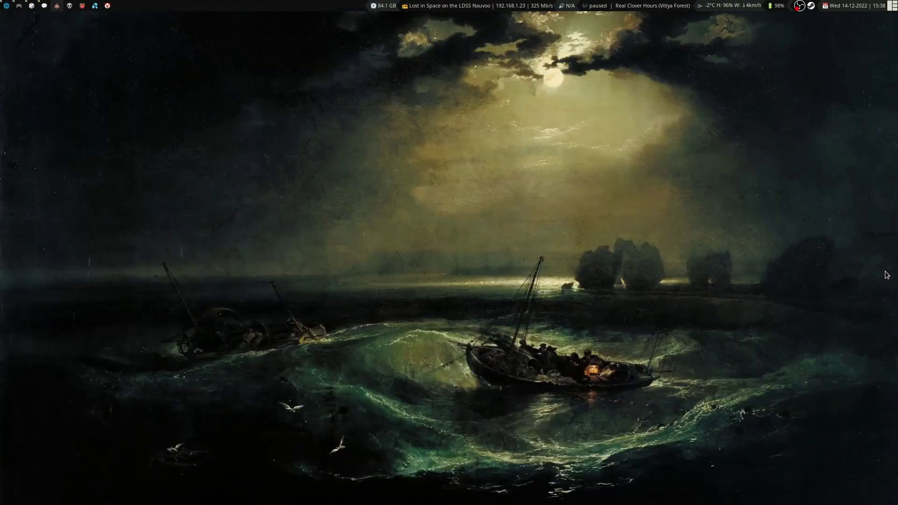
# Open a new terminal and start the btop system monitor
pyautogui.press('super+Return')
pyautogui.write('btp')
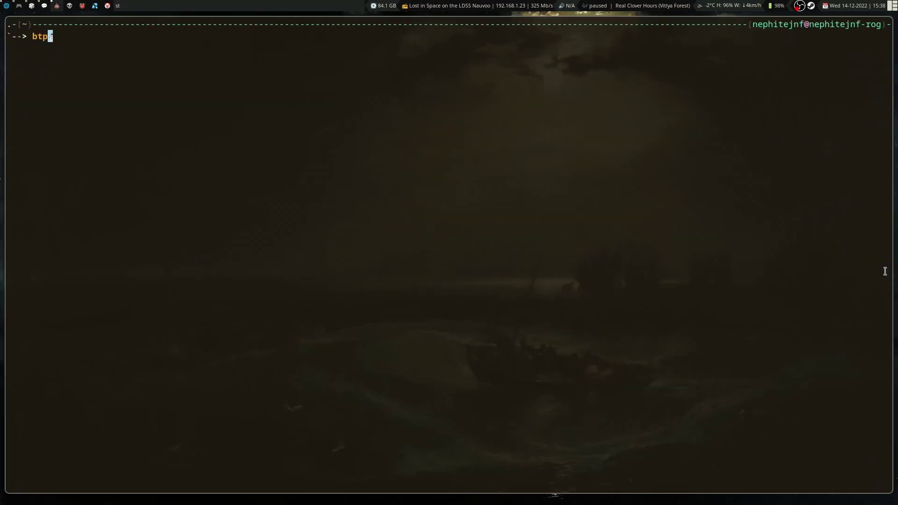
pyautogui.press('BackSpace')
pyautogui.write('op')
pyautogui.press('BackSpace')
pyautogui.press('BackSpace')
pyautogui.write('op')
pyautogui.press('Return')
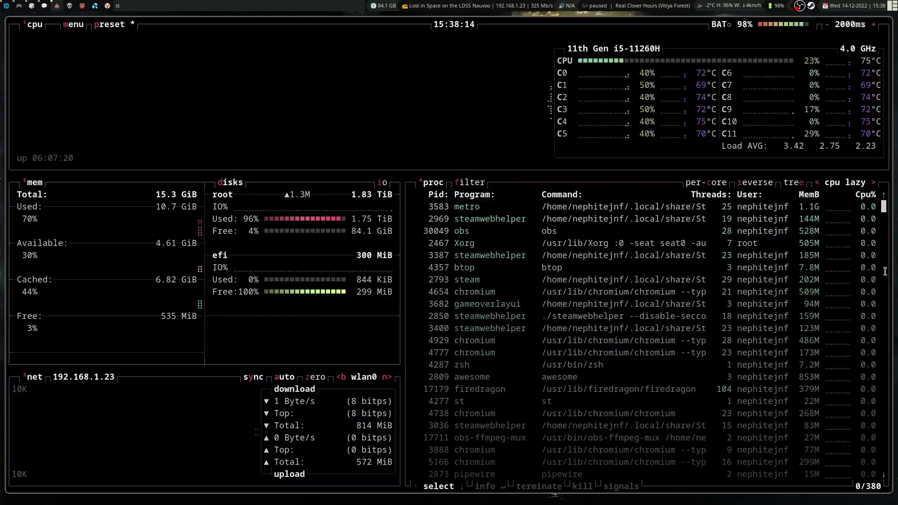
# Kill the metro process (PID 3583) in btop and quit back to the Steam log
pyautogui.press('Down')
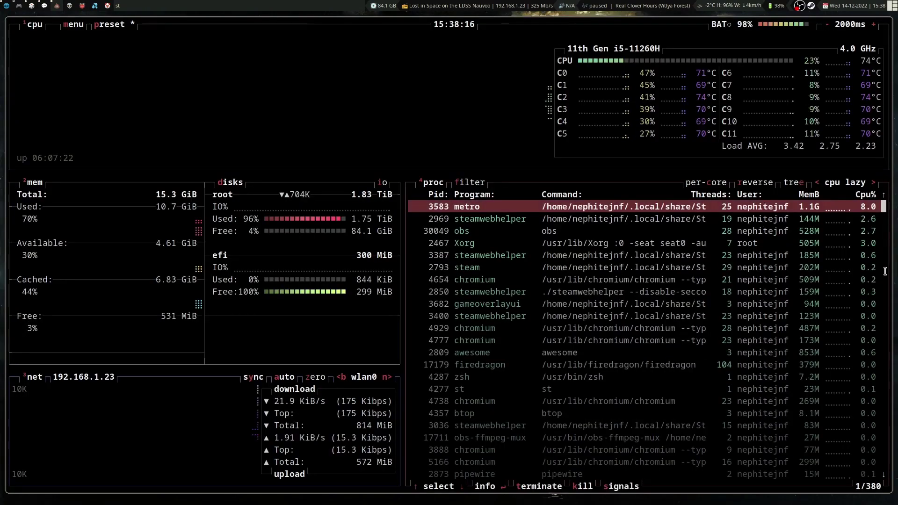
pyautogui.press('k')
pyautogui.press('Return')
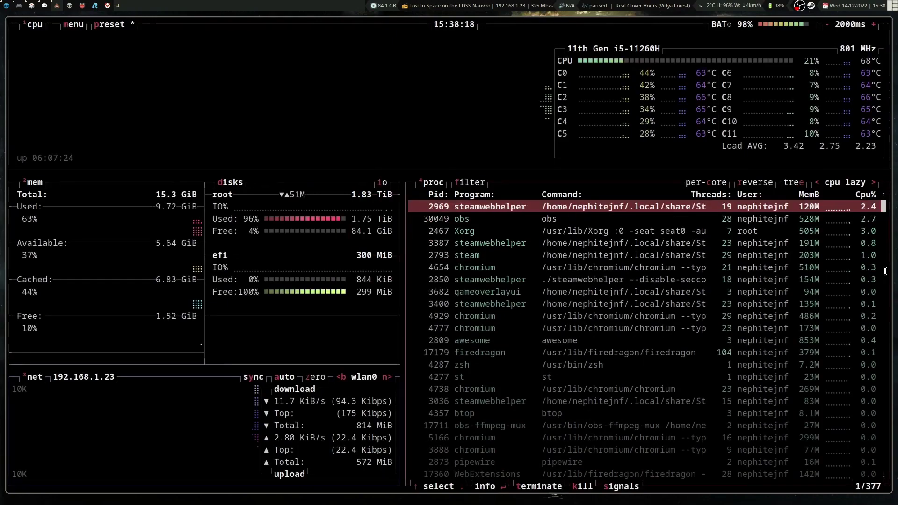
pyautogui.press('q')
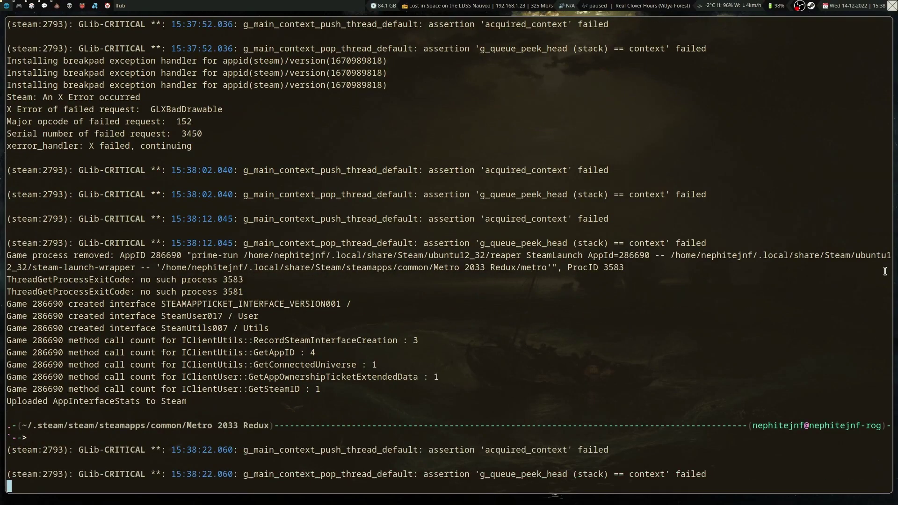
# Exit the Steam client from its tray icon so the log ends with Shutdown
pyautogui.press('Return')
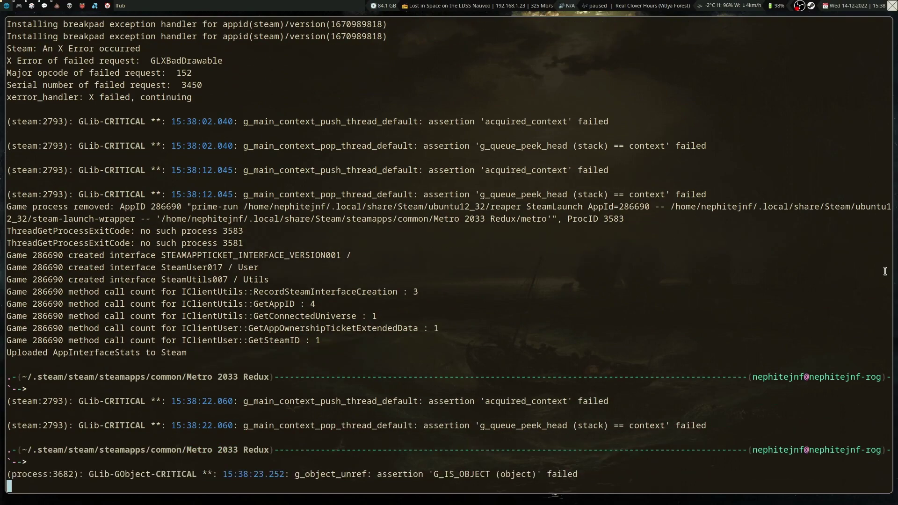
pyautogui.rightClick(810, 5)
pyautogui.click(846, 158)
# Start the lf file manager with the lfub command at a fresh prompt
pyautogui.press('Return')
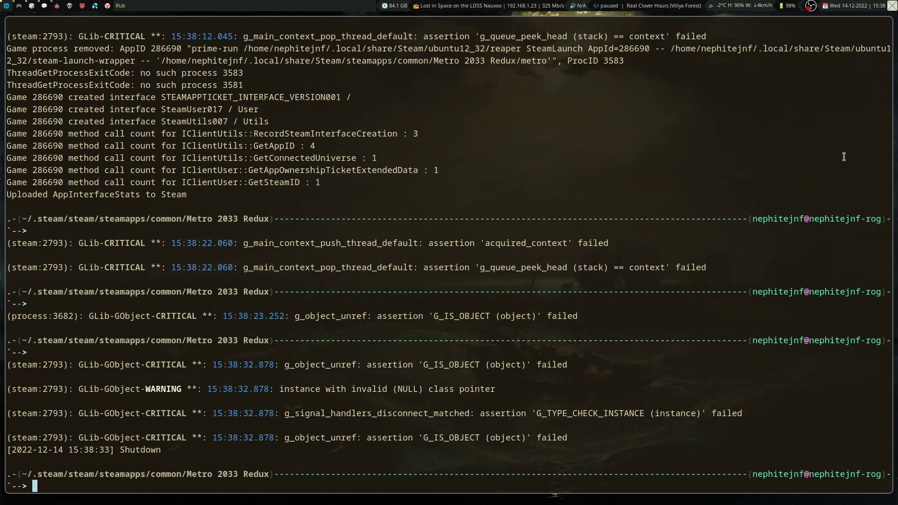
pyautogui.write('lfub')
pyautogui.press('Return')
# Go from Metro 2033 Redux up to the game list, select Factorio, and enter its bin/x64 folder
pyautogui.press('Left')
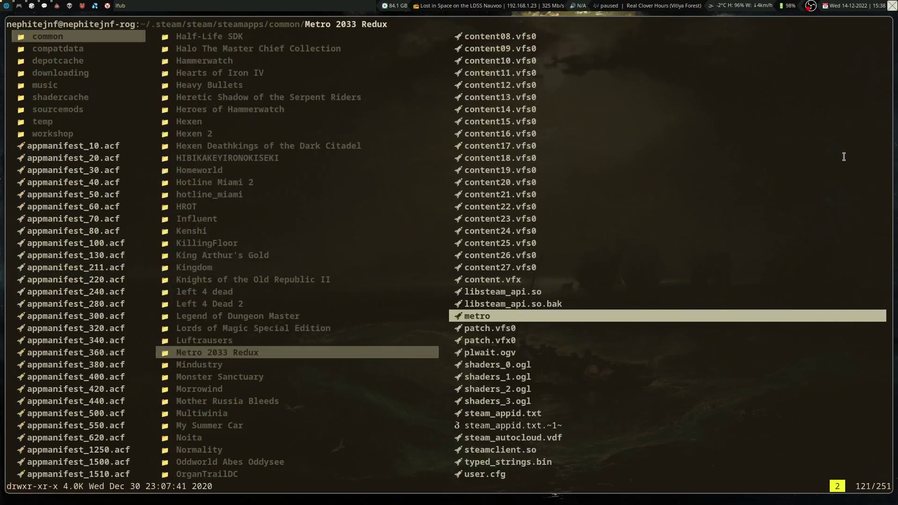
pyautogui.press('Up')
pyautogui.press('Up')
pyautogui.press('Up')
pyautogui.press('Up')
pyautogui.press('Up')
pyautogui.press('Up')
pyautogui.press('Up')
pyautogui.press('Up')
pyautogui.press('Up')
pyautogui.press('Up')
pyautogui.press('Up')
pyautogui.press('Up')
pyautogui.press('Up')
pyautogui.press('Up')
pyautogui.press('Up')
pyautogui.press('Up')
pyautogui.press('Up')
pyautogui.press('Up')
pyautogui.press('Up')
pyautogui.press('Up')
pyautogui.press('Up')
pyautogui.press('Up')
pyautogui.press('Up')
pyautogui.press('Up')
pyautogui.press('Up')
pyautogui.press('Up')
pyautogui.press('Up')
pyautogui.press('Up')
pyautogui.press('Up')
pyautogui.press('Up')
pyautogui.press('Up')
pyautogui.press('Up')
pyautogui.press('Up')
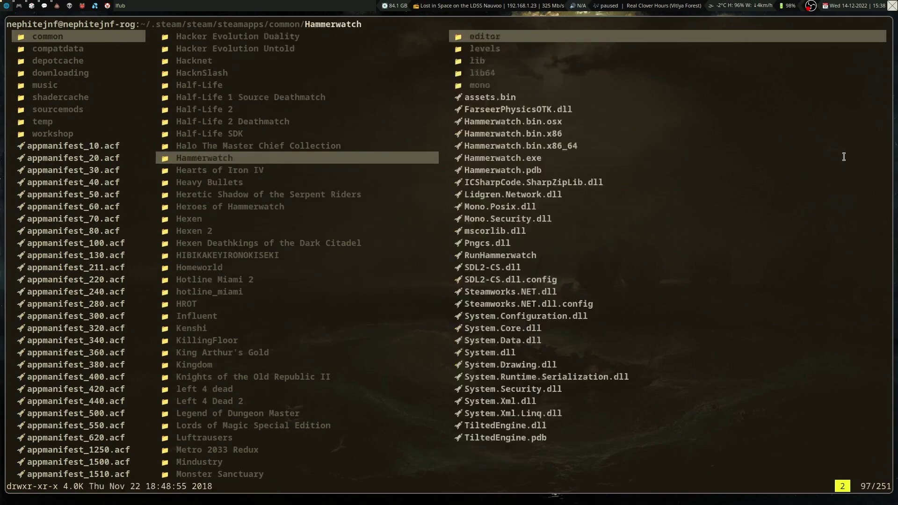
pyautogui.press('Up')
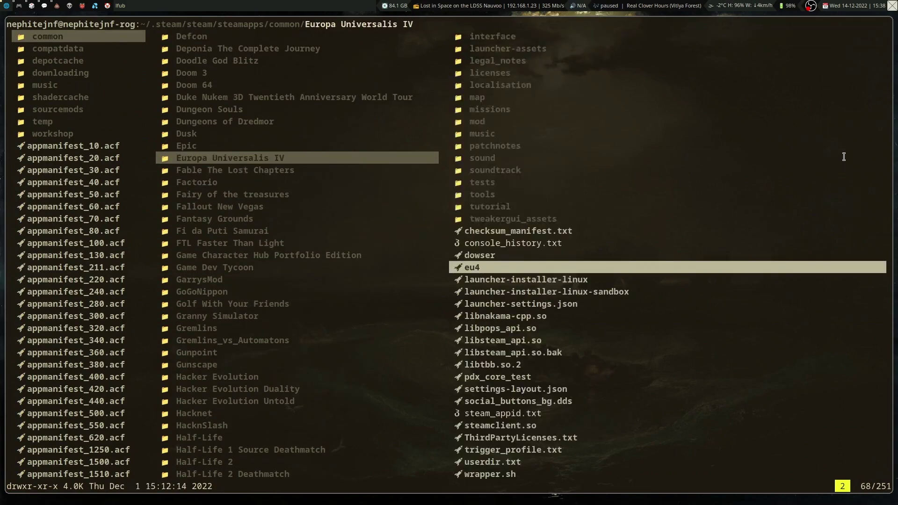
pyautogui.press('Down')
pyautogui.press('Down')
pyautogui.press('Right')
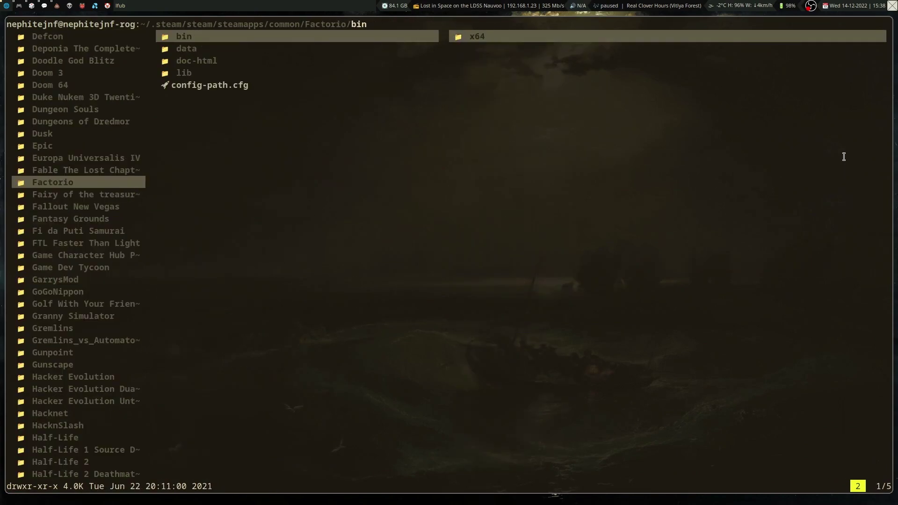
pyautogui.press('Down')
pyautogui.press('Down')
pyautogui.press('Down')
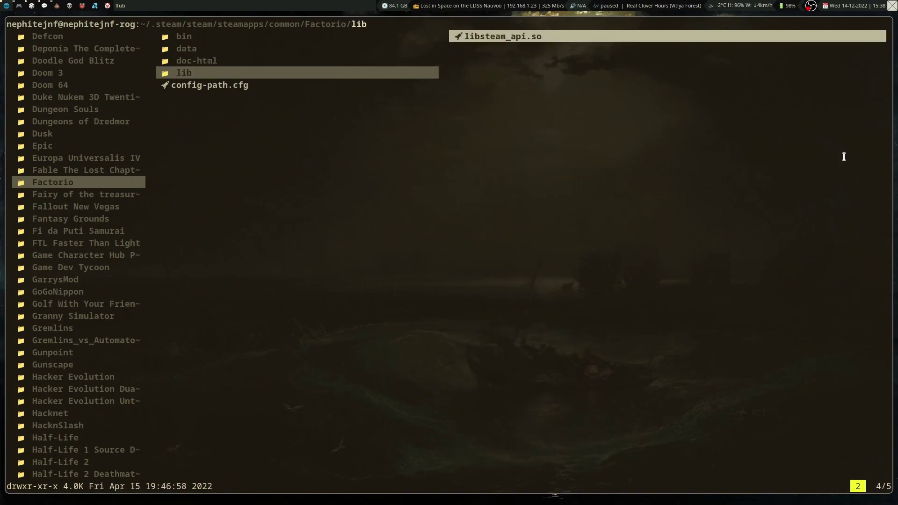
pyautogui.press('Up')
pyautogui.press('Up')
pyautogui.press('Up')
pyautogui.press('Right')
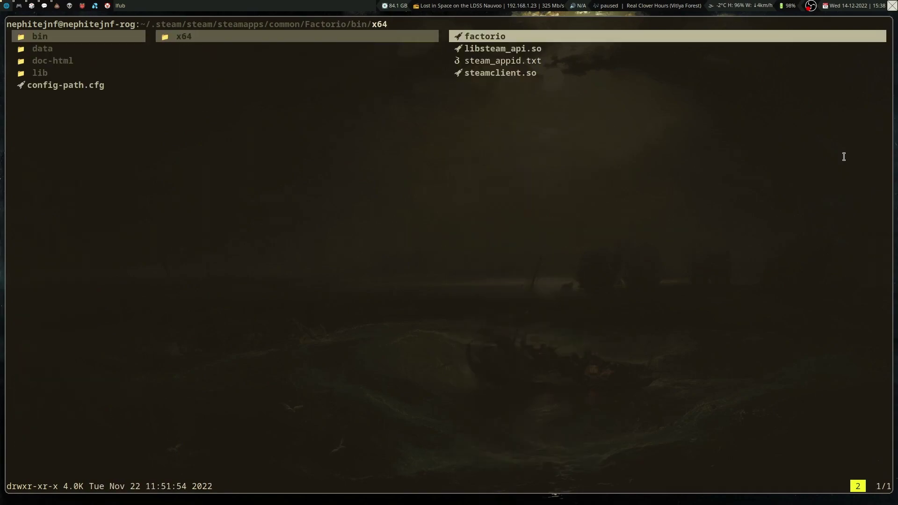
pyautogui.press('Right')
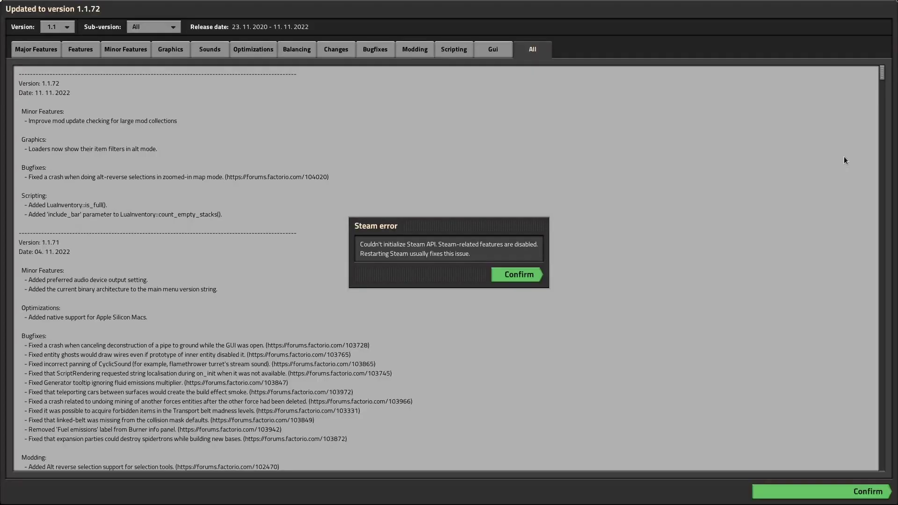
pyautogui.click(514, 277)
pyautogui.click(796, 491)
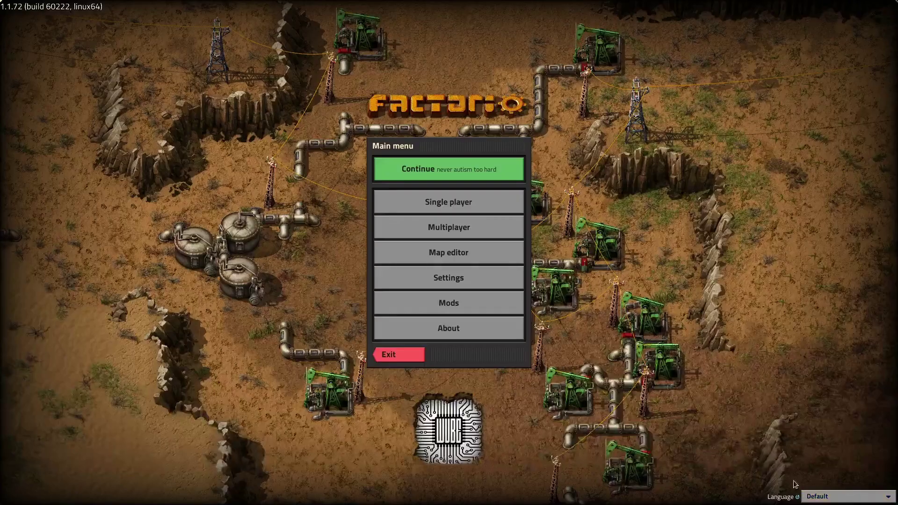
pyautogui.click(461, 206)
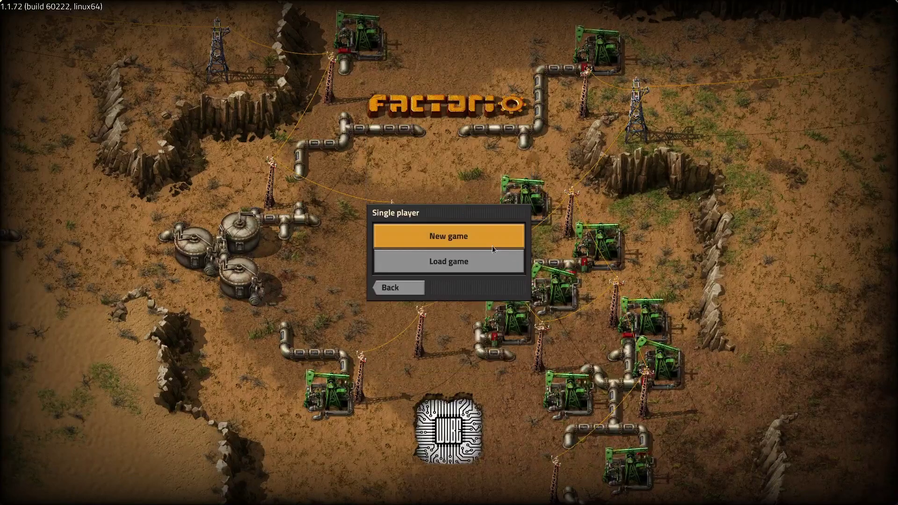
pyautogui.click(479, 239)
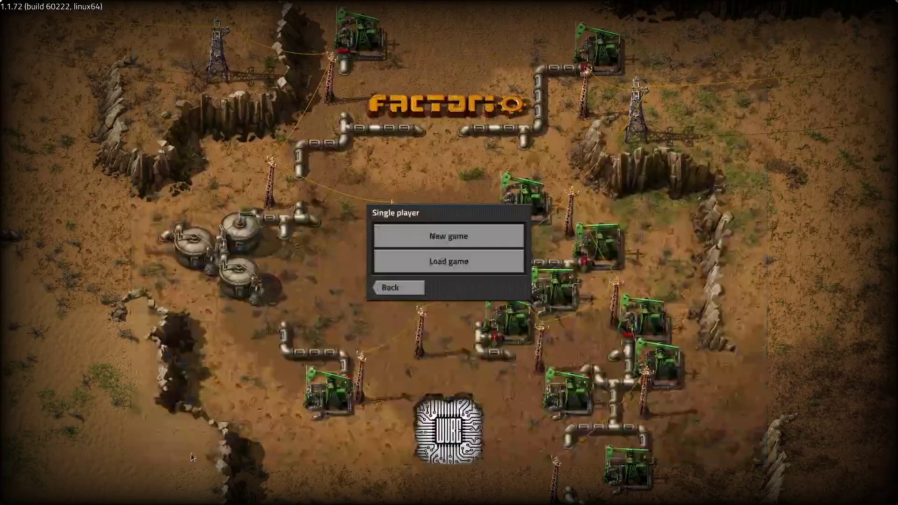
pyautogui.click(172, 454)
pyautogui.click(390, 287)
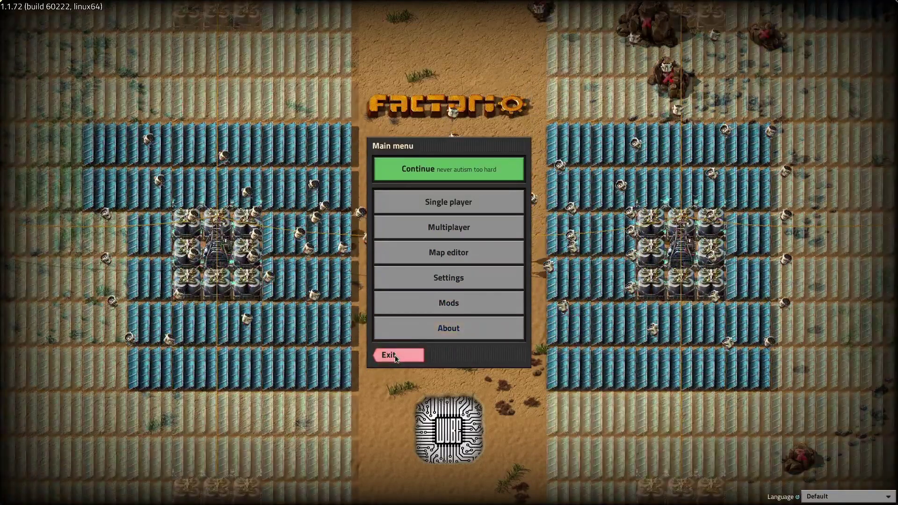
pyautogui.click(395, 355)
# Leave Factorio's x64 folder for the common game list and move up to Rise to Ruins
pyautogui.press('h')
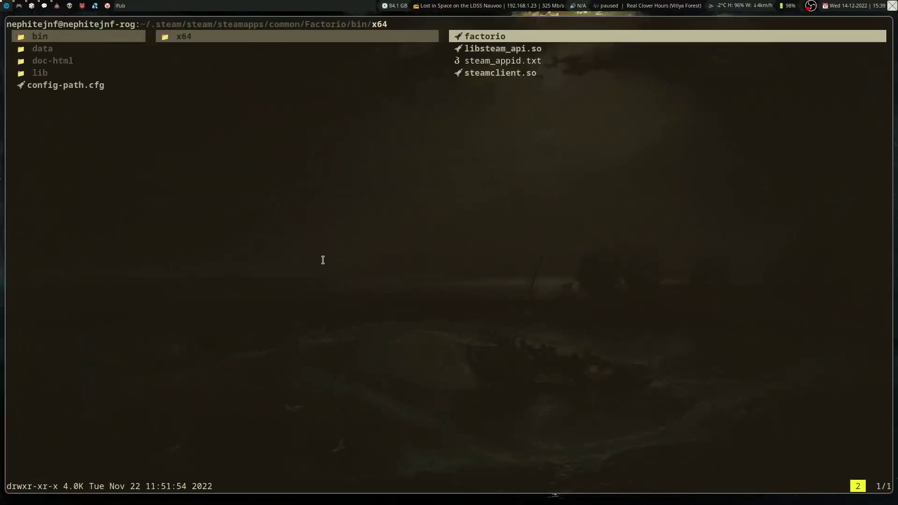
pyautogui.press('h')
pyautogui.press('h')
pyautogui.press('j')
pyautogui.hotkey('shift', 'g')
pyautogui.press('k')
pyautogui.press('k')
pyautogui.press('k')
pyautogui.press('k')
pyautogui.press('k')
pyautogui.press('k')
pyautogui.press('k')
pyautogui.press('k')
pyautogui.press('k')
pyautogui.press('k')
pyautogui.press('k')
pyautogui.press('k')
pyautogui.press('k')
pyautogui.press('k')
pyautogui.press('k')
pyautogui.press('k')
pyautogui.press('k')
pyautogui.press('k')
pyautogui.press('k')
pyautogui.press('k')
pyautogui.press('k')
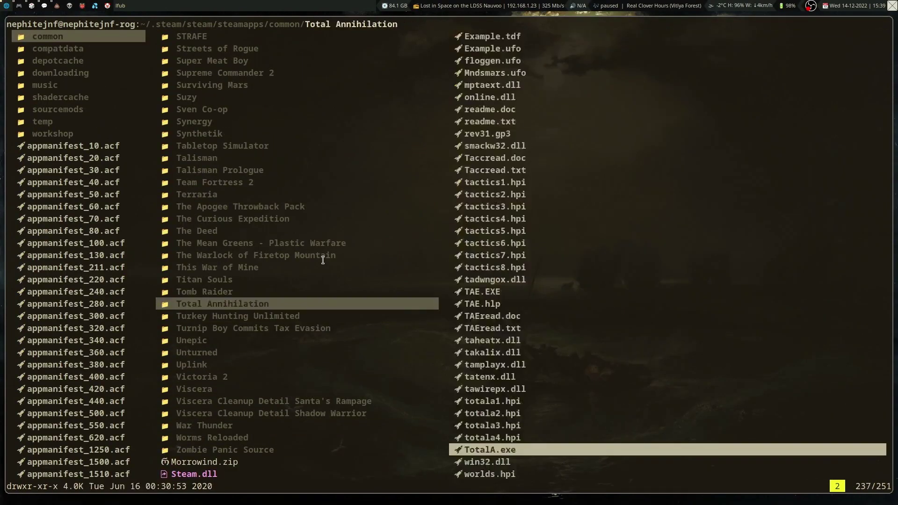
pyautogui.press('k')
pyautogui.press('k')
pyautogui.press('k')
pyautogui.press('k')
pyautogui.press('k')
pyautogui.press('k')
pyautogui.press('k')
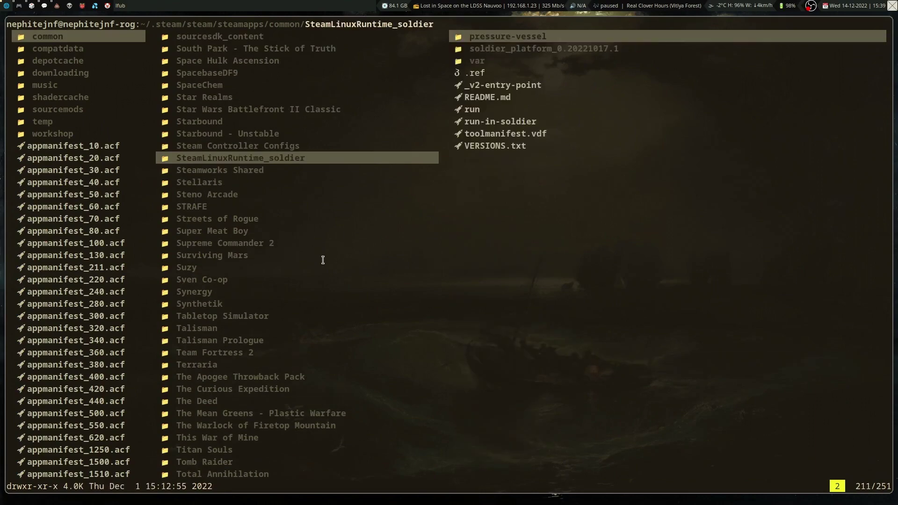
pyautogui.press('k')
pyautogui.press('k')
pyautogui.press('k')
pyautogui.press('k')
pyautogui.press('k')
pyautogui.press('k')
pyautogui.press('k')
pyautogui.press('k')
pyautogui.press('k')
pyautogui.press('k')
pyautogui.press('k')
pyautogui.press('k')
pyautogui.press('k')
pyautogui.press('k')
pyautogui.press('k')
pyautogui.press('k')
pyautogui.press('k')
pyautogui.press('k')
pyautogui.press('k')
pyautogui.press('k')
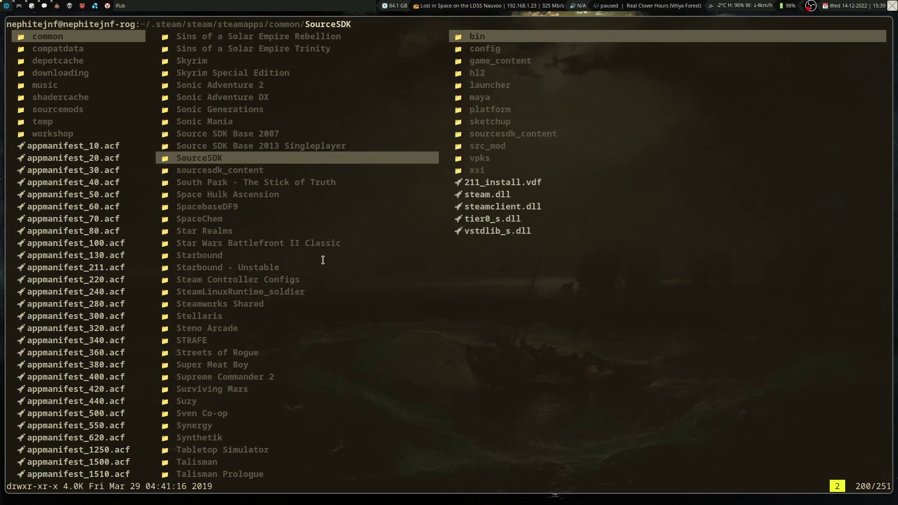
pyautogui.press('k')
pyautogui.press('k')
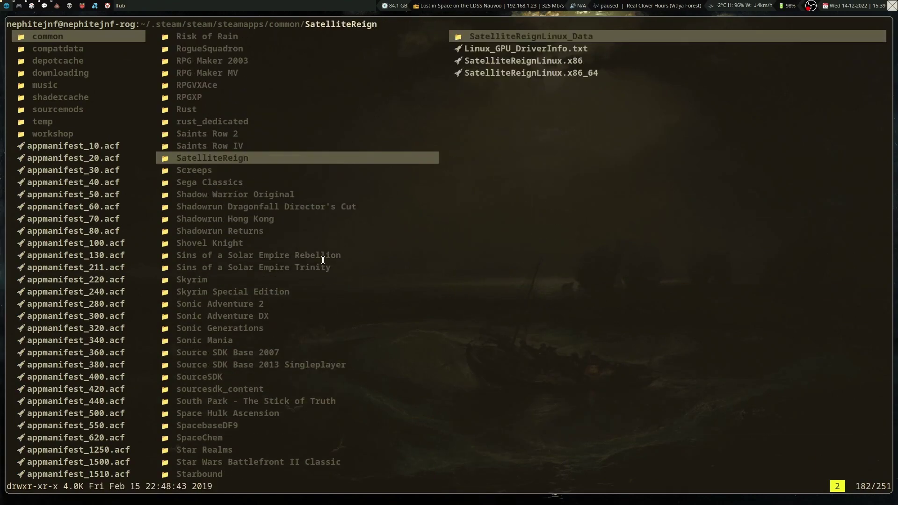
pyautogui.press('k')
pyautogui.press('k')
pyautogui.press('k')
pyautogui.press('k')
pyautogui.press('k')
pyautogui.press('k')
pyautogui.press('k')
pyautogui.press('k')
pyautogui.press('k')
pyautogui.press('k')
pyautogui.press('k')
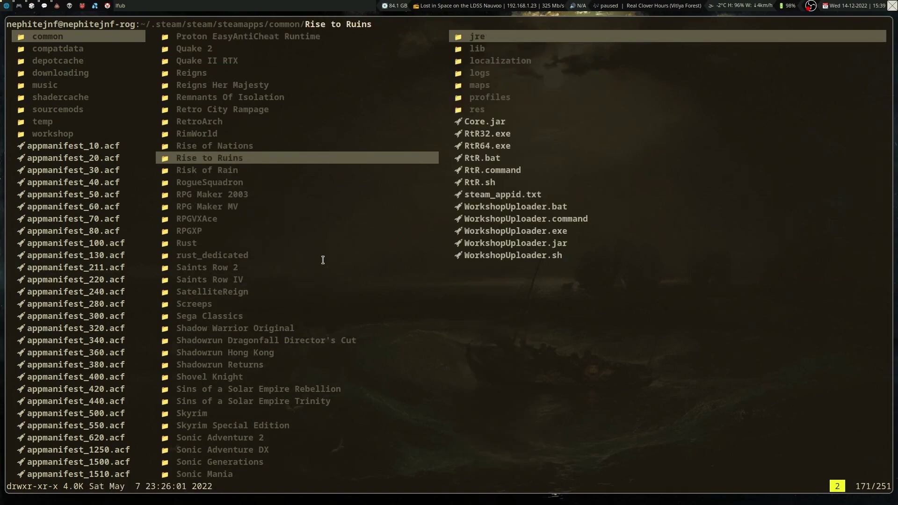
# Open the Rise to Ruins folder and preview its RtR.sh launch script
pyautogui.press('l')
pyautogui.press('j')
pyautogui.press('j')
pyautogui.press('j')
pyautogui.press('j')
pyautogui.press('j')
pyautogui.press('j')
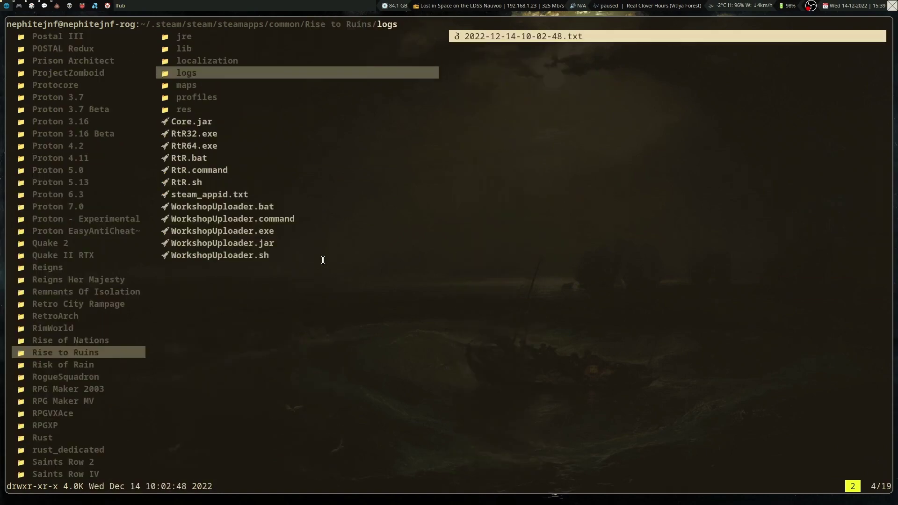
pyautogui.press('j')
pyautogui.press('j')
pyautogui.press('j')
pyautogui.press('j')
pyautogui.press('j')
pyautogui.press('j')
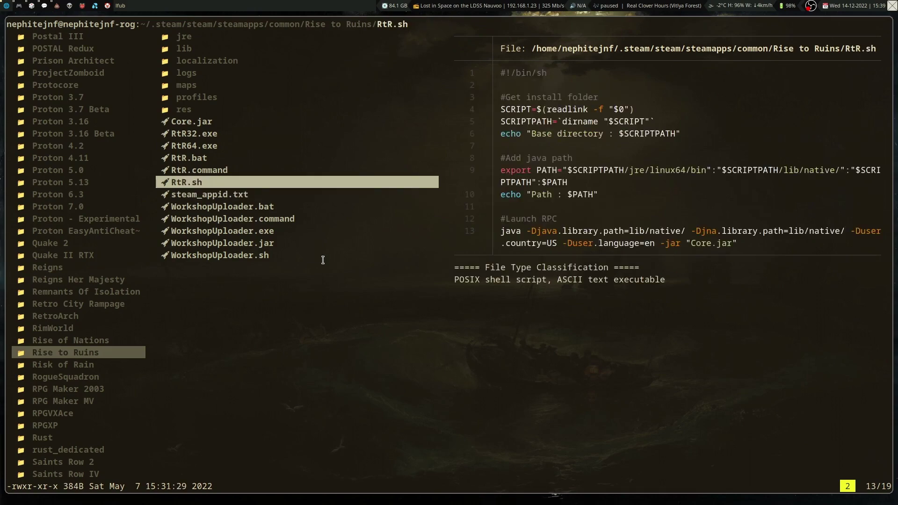
pyautogui.press('Return')
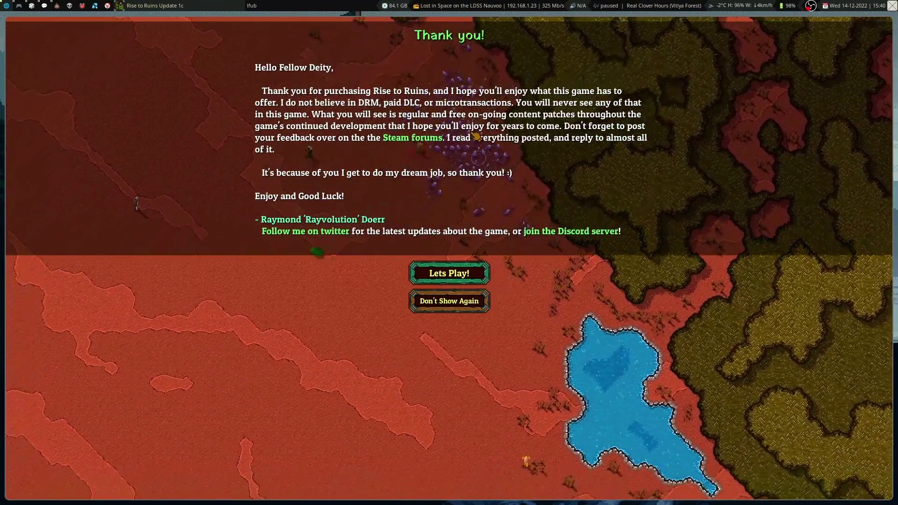
pyautogui.click(448, 274)
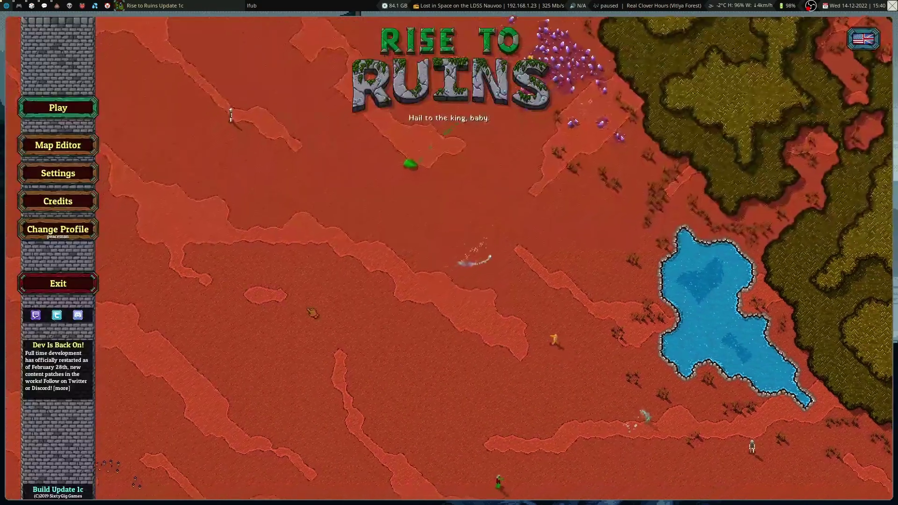
pyautogui.click(58, 283)
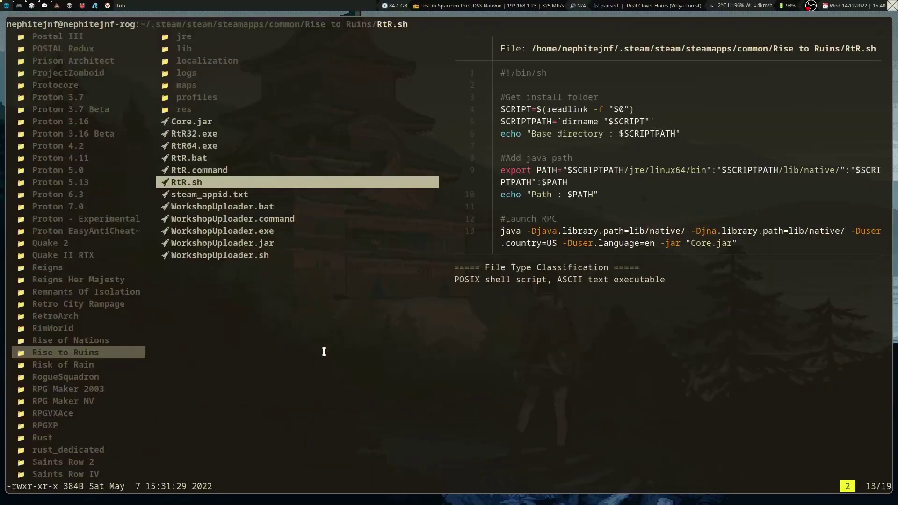